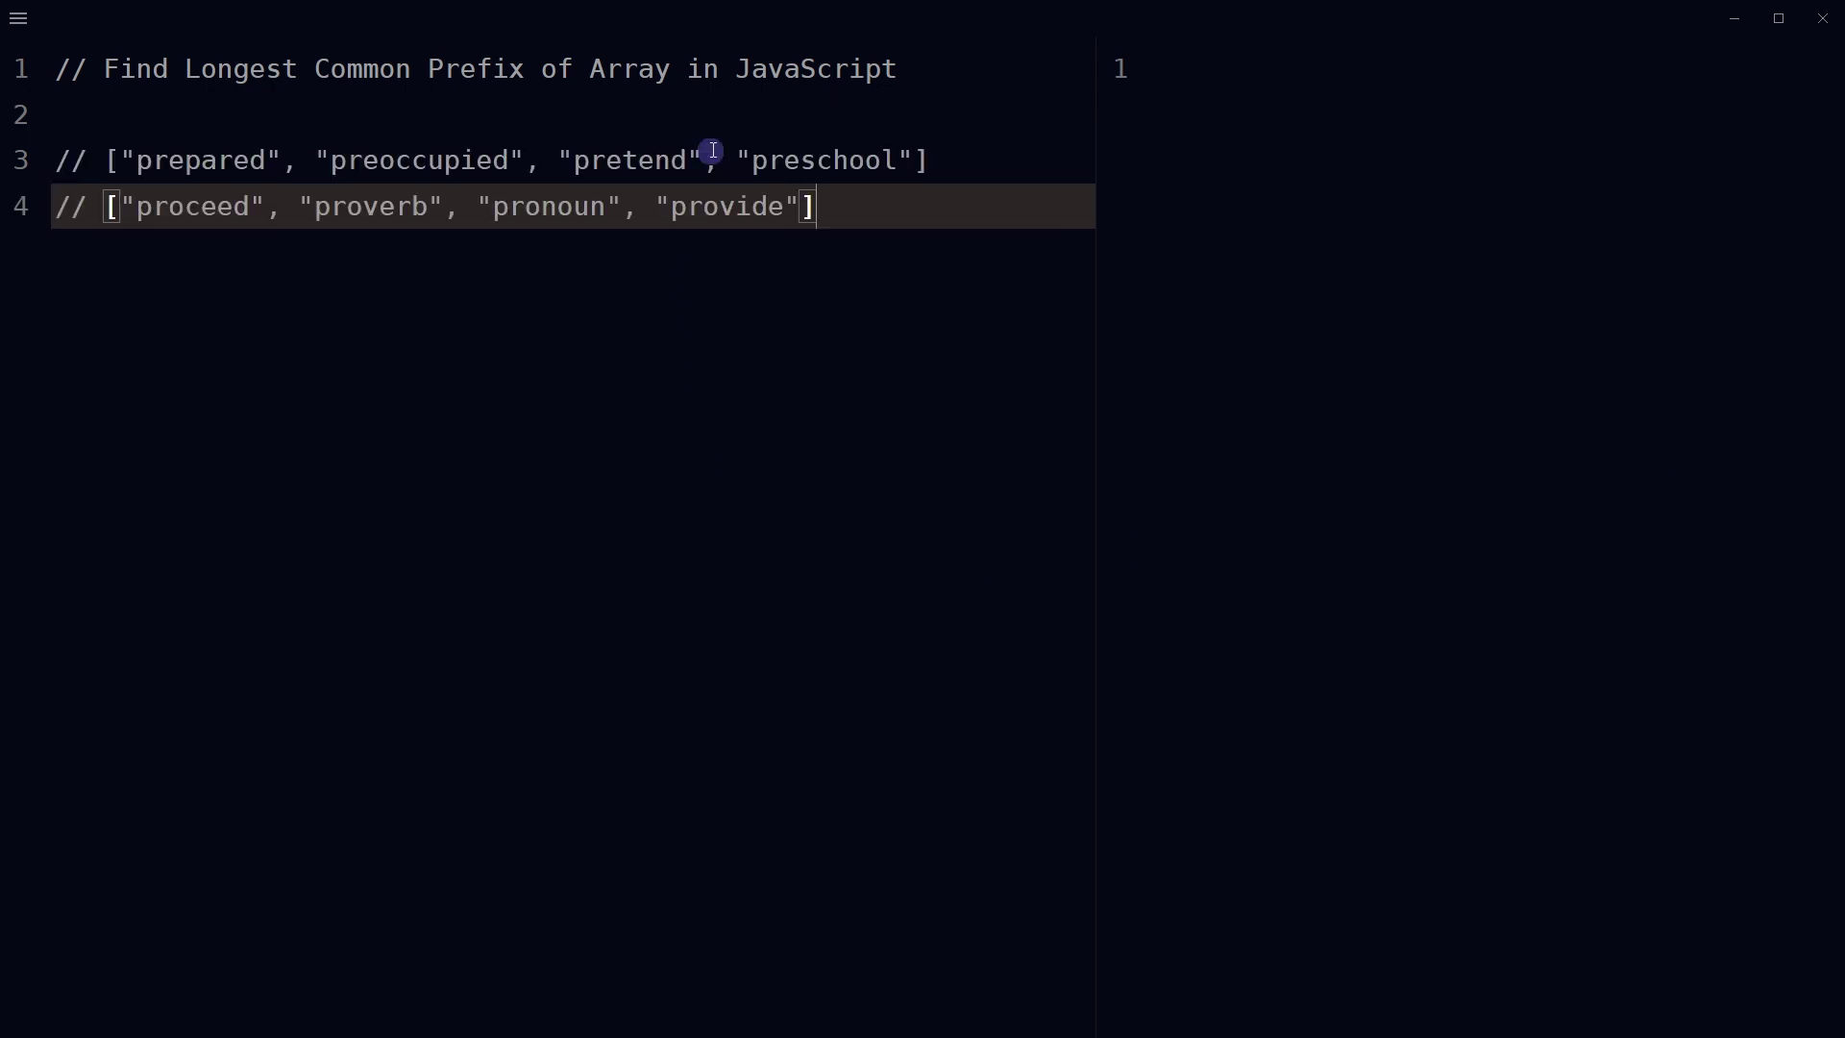
Add a blank line and highlight 'pre' in prepared, preoccupied, pretend and preschool.
key("Return")
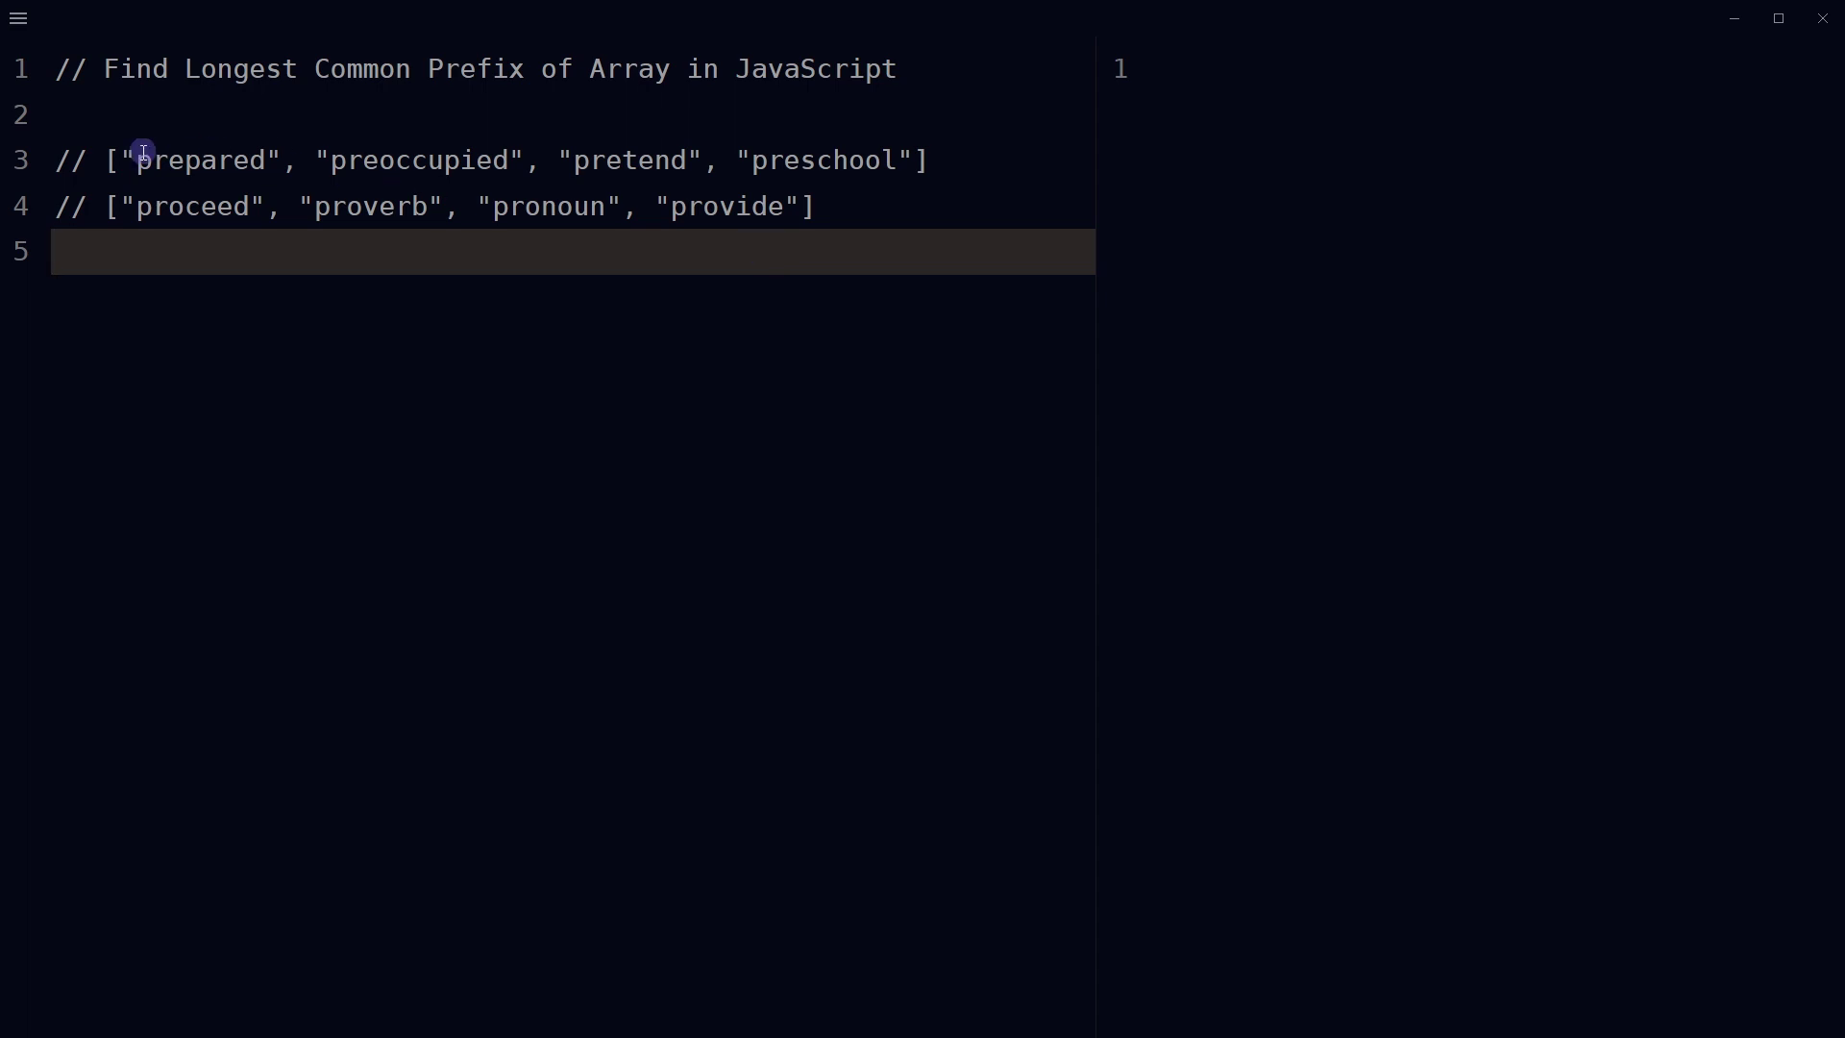
left_click_drag(137, 159, 185, 158)
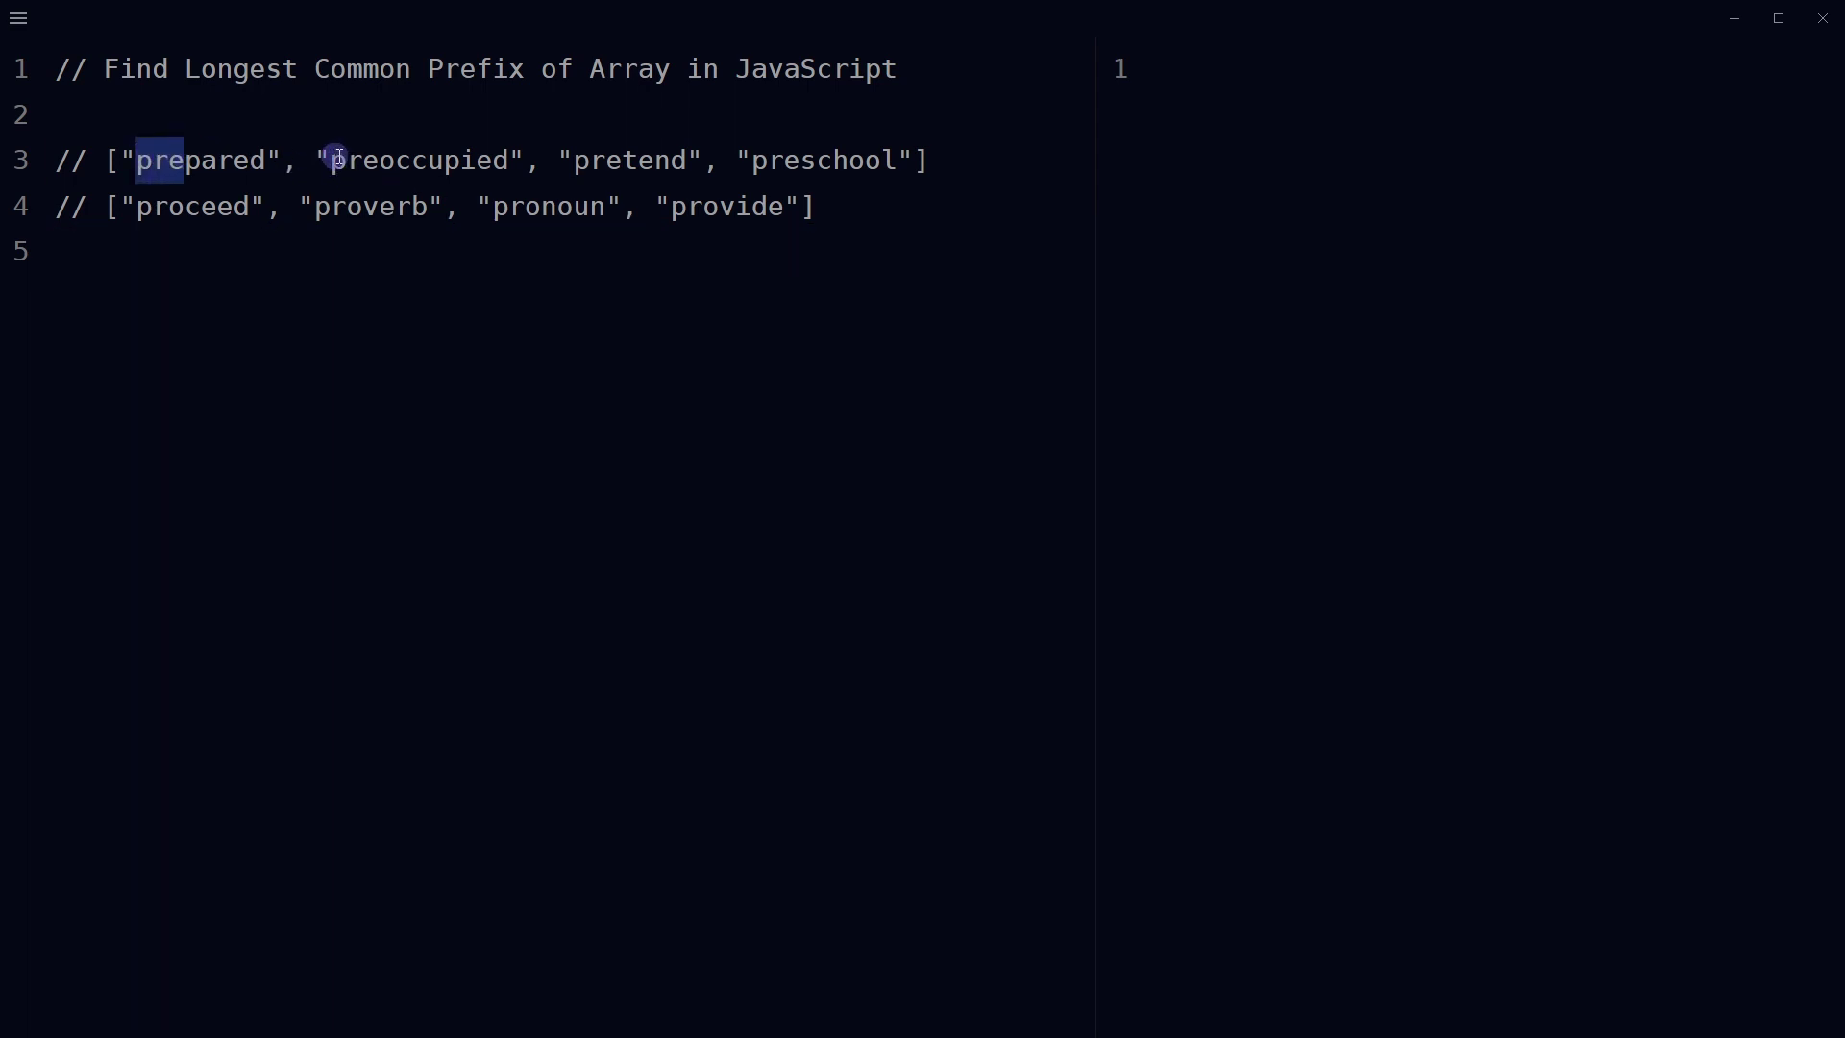
left_click_drag(332, 158, 380, 158)
left_click_drag(574, 160, 623, 158)
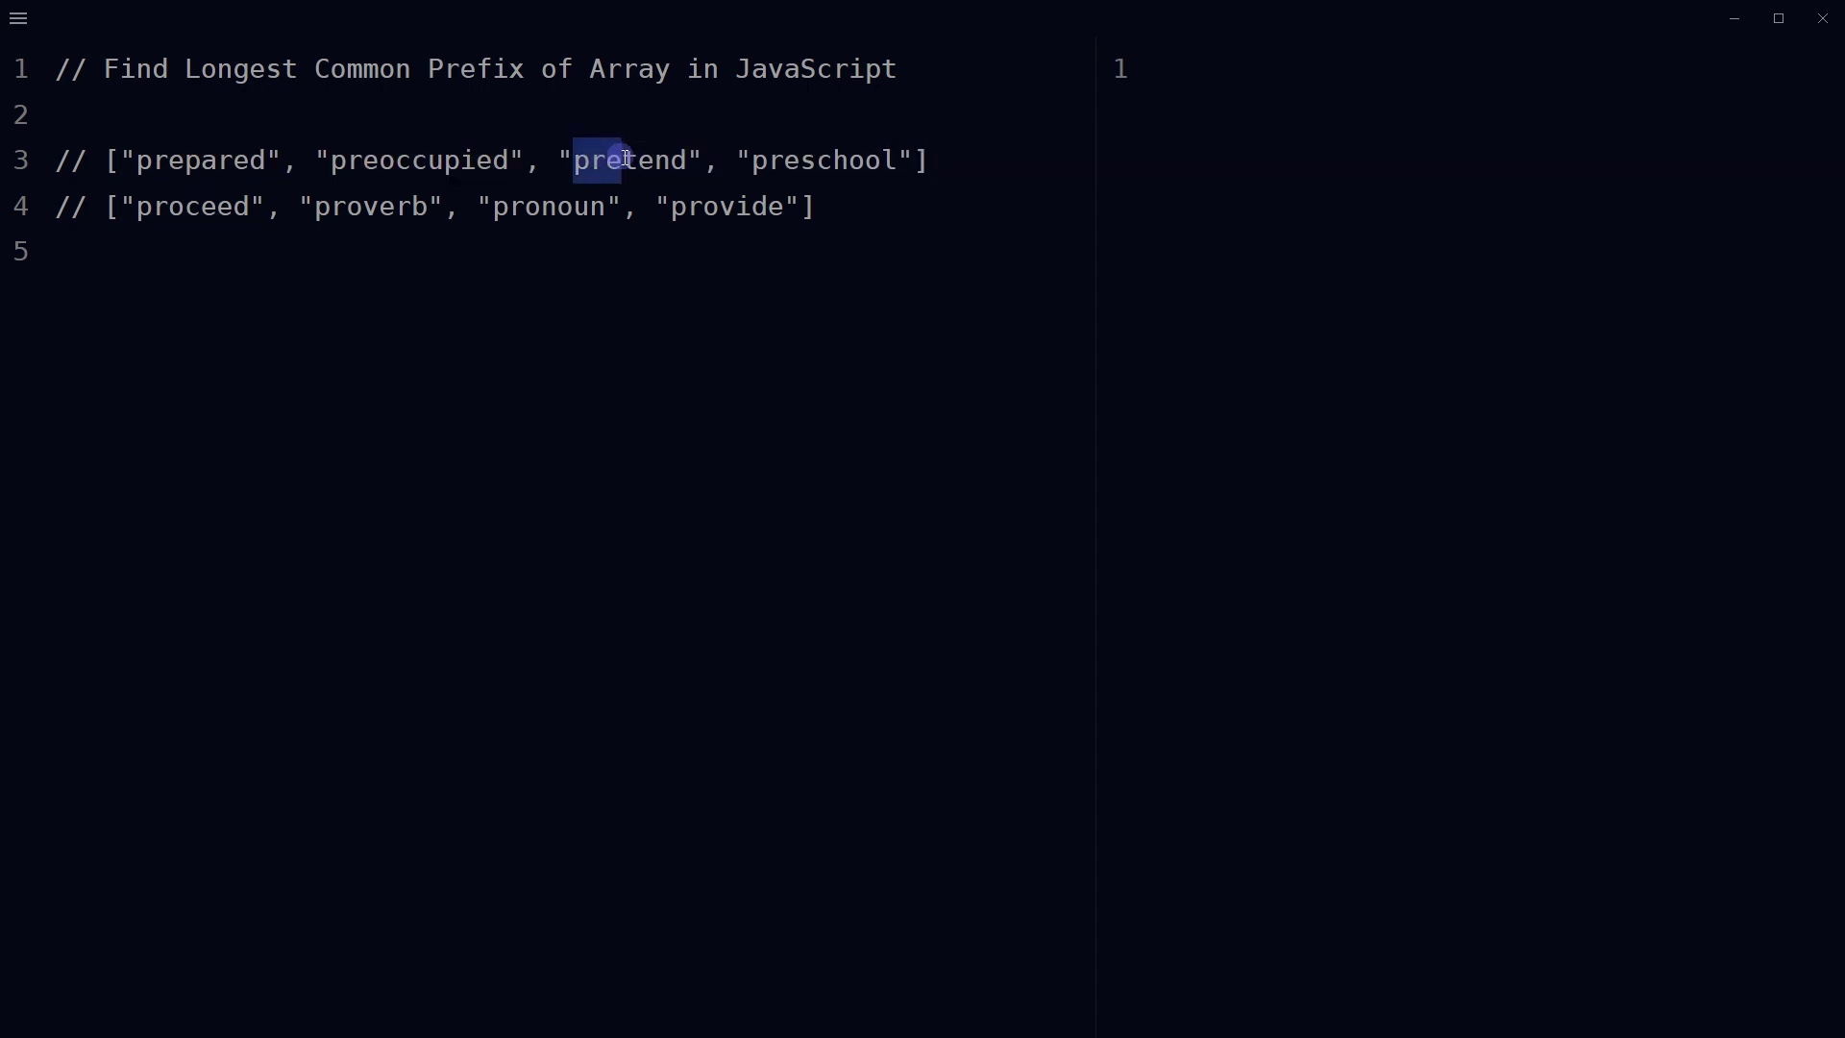
left_click_drag(752, 159, 797, 159)
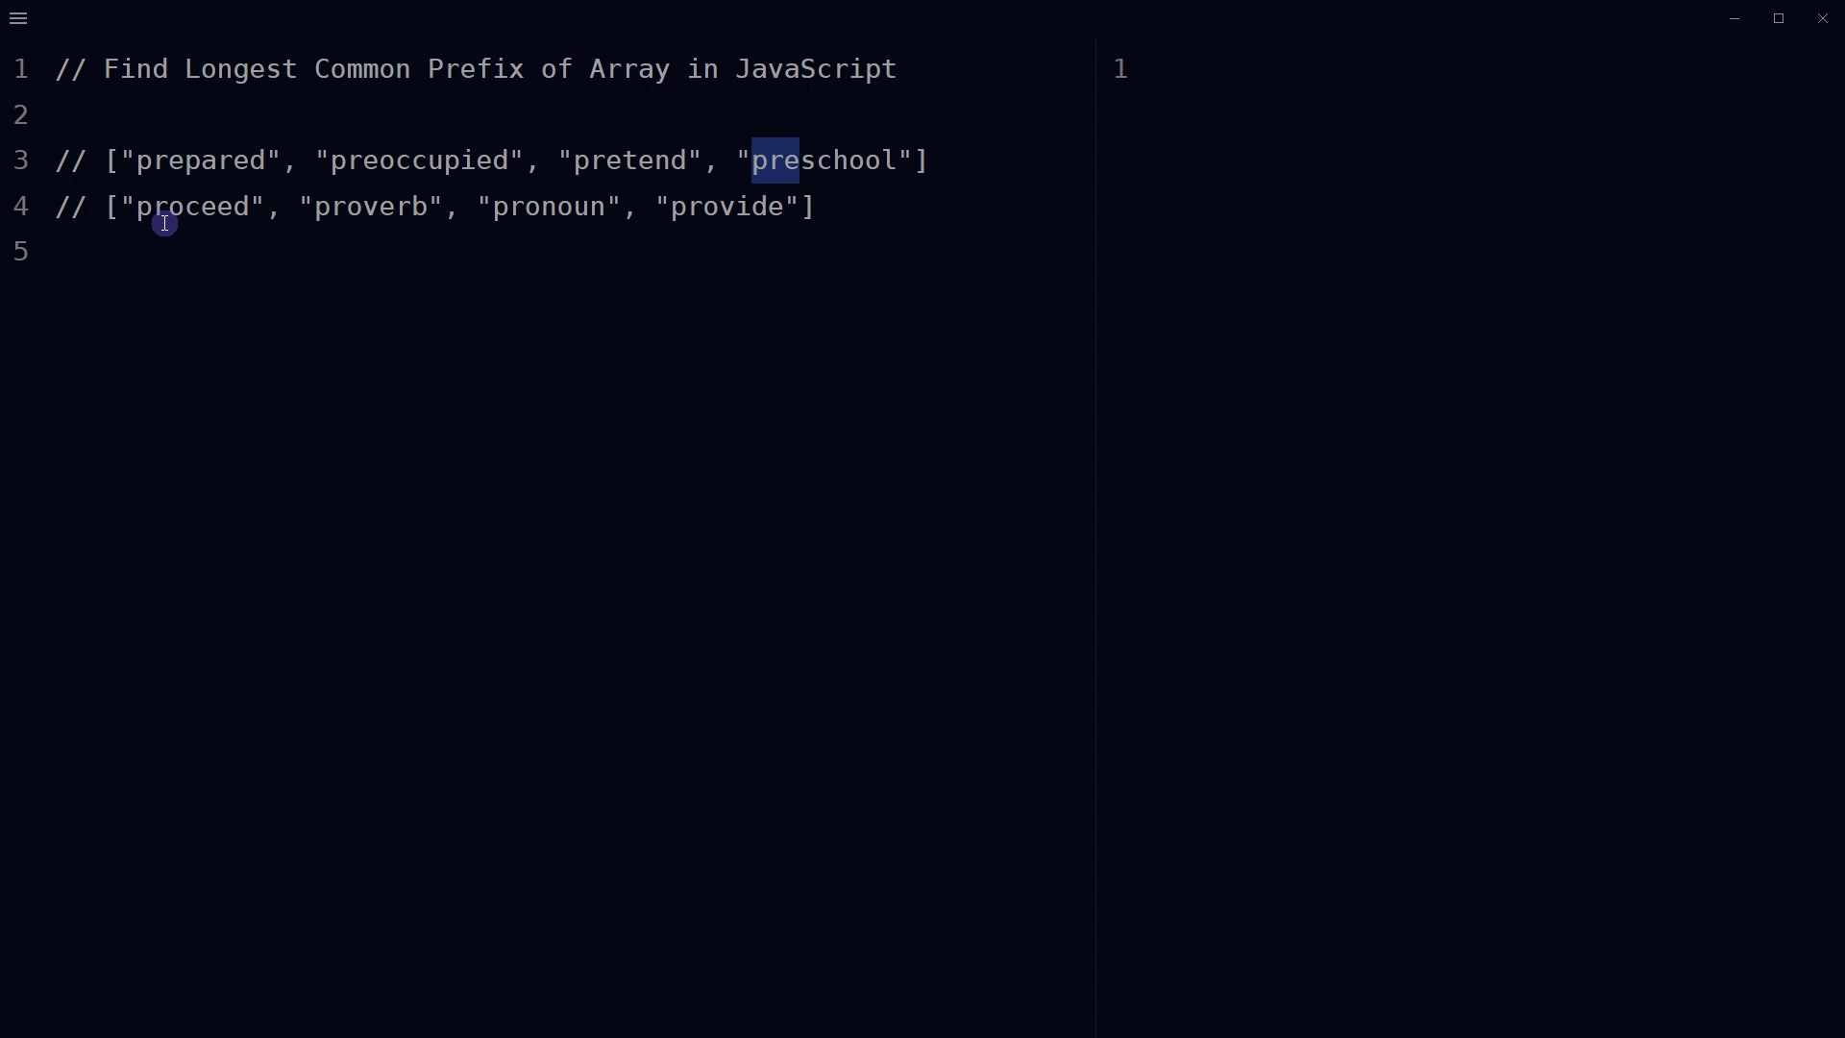
Highlight the shared 'pro' in proceed, proverb, pronoun and provide.
left_click_drag(137, 206, 188, 207)
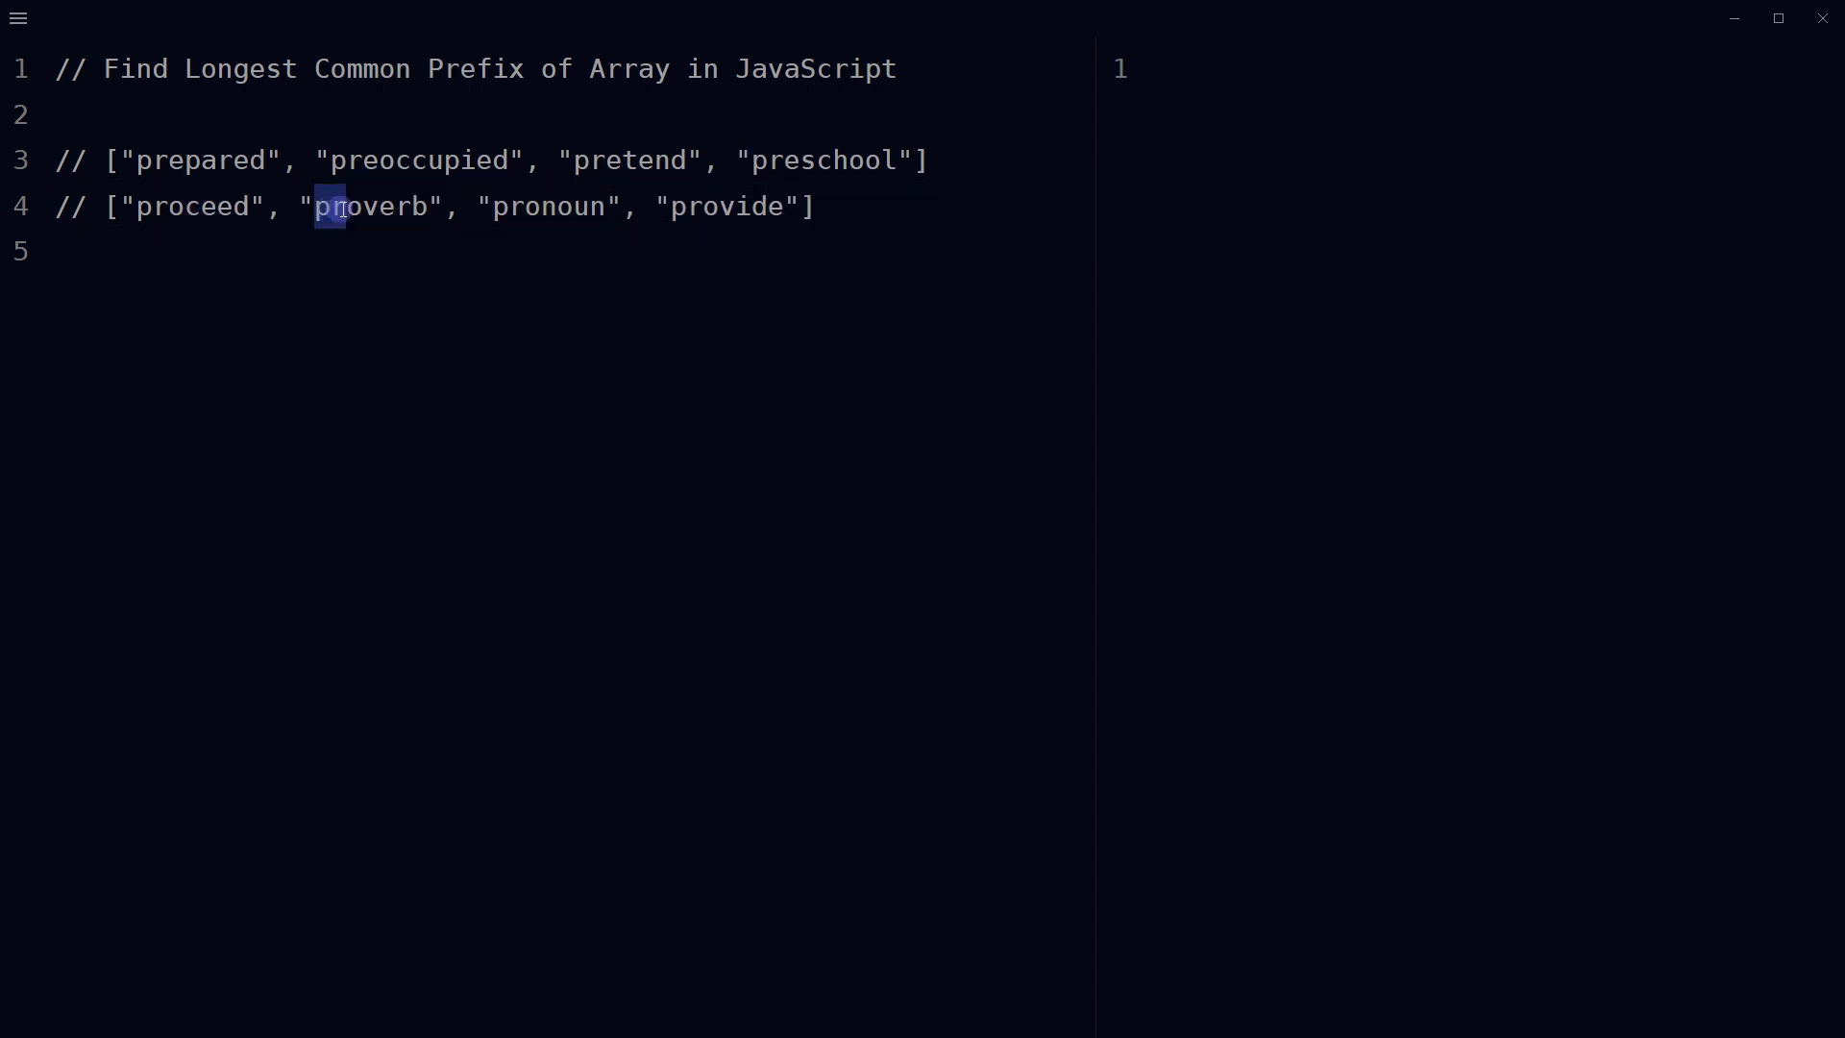
left_click_drag(316, 207, 363, 206)
left_click_drag(494, 206, 542, 207)
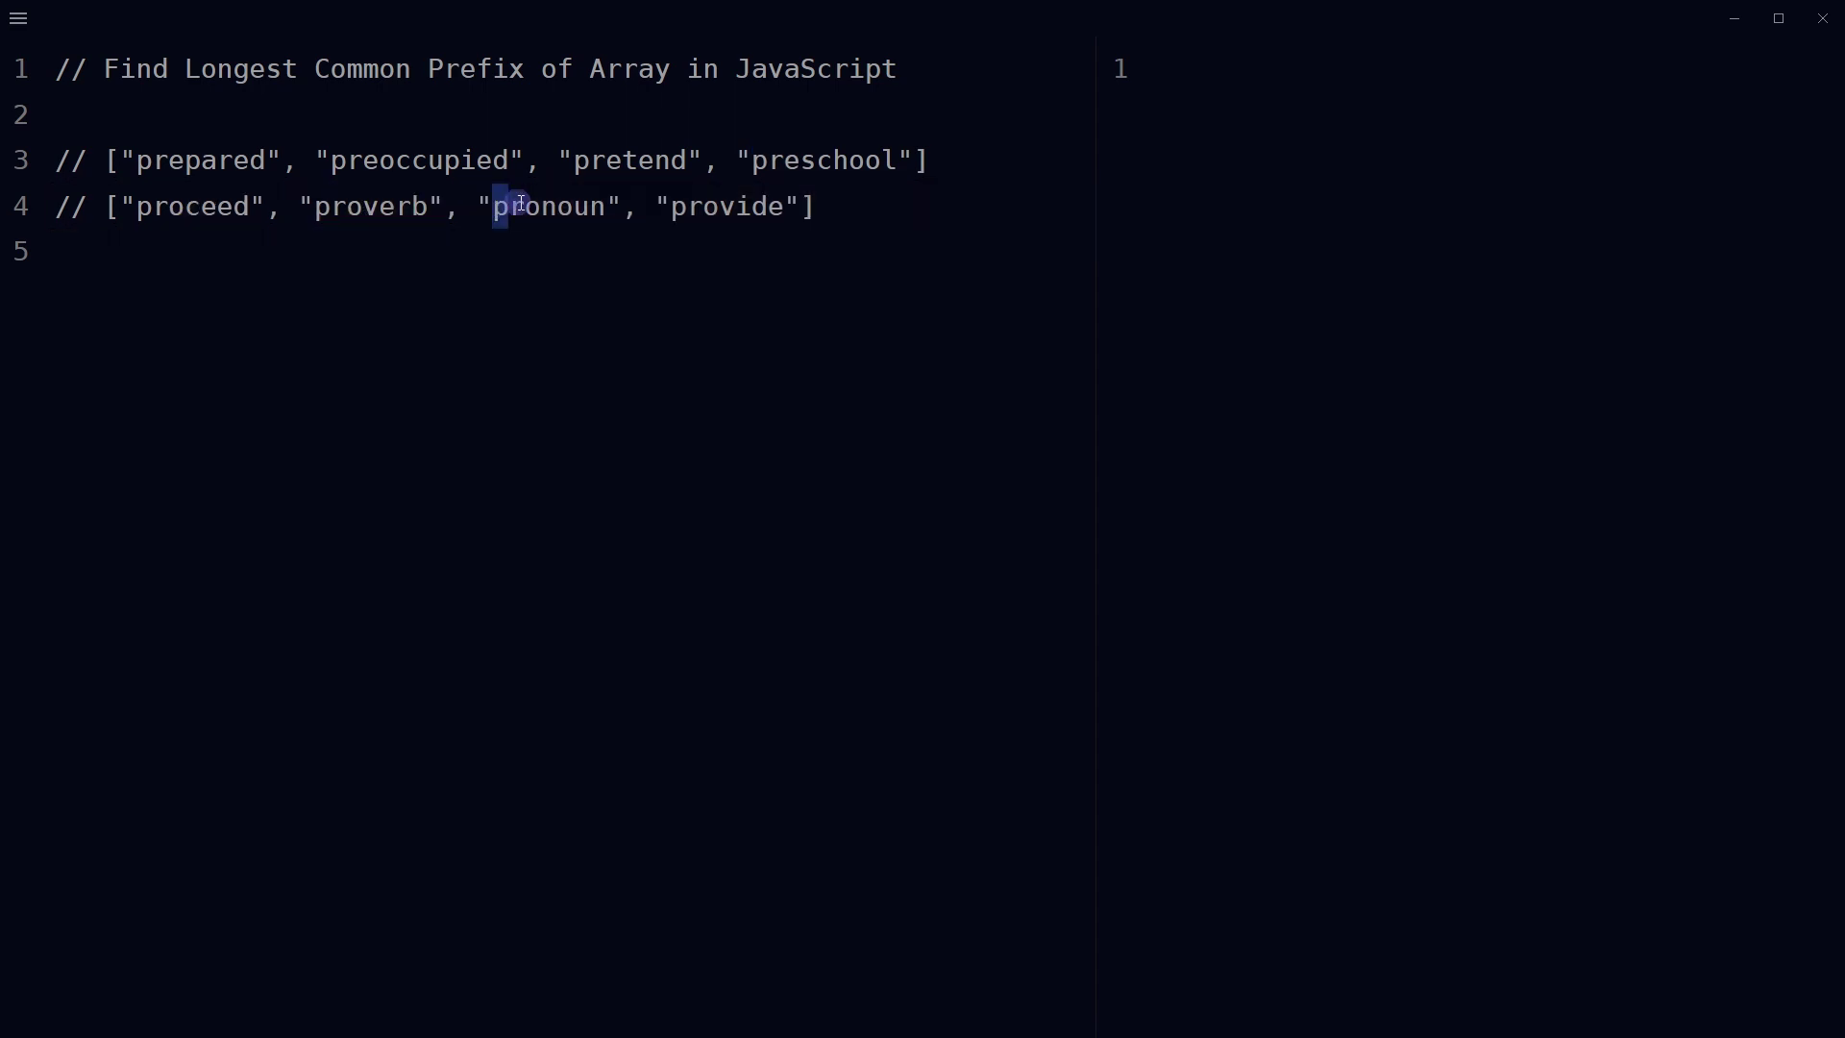
left_click_drag(671, 206, 716, 207)
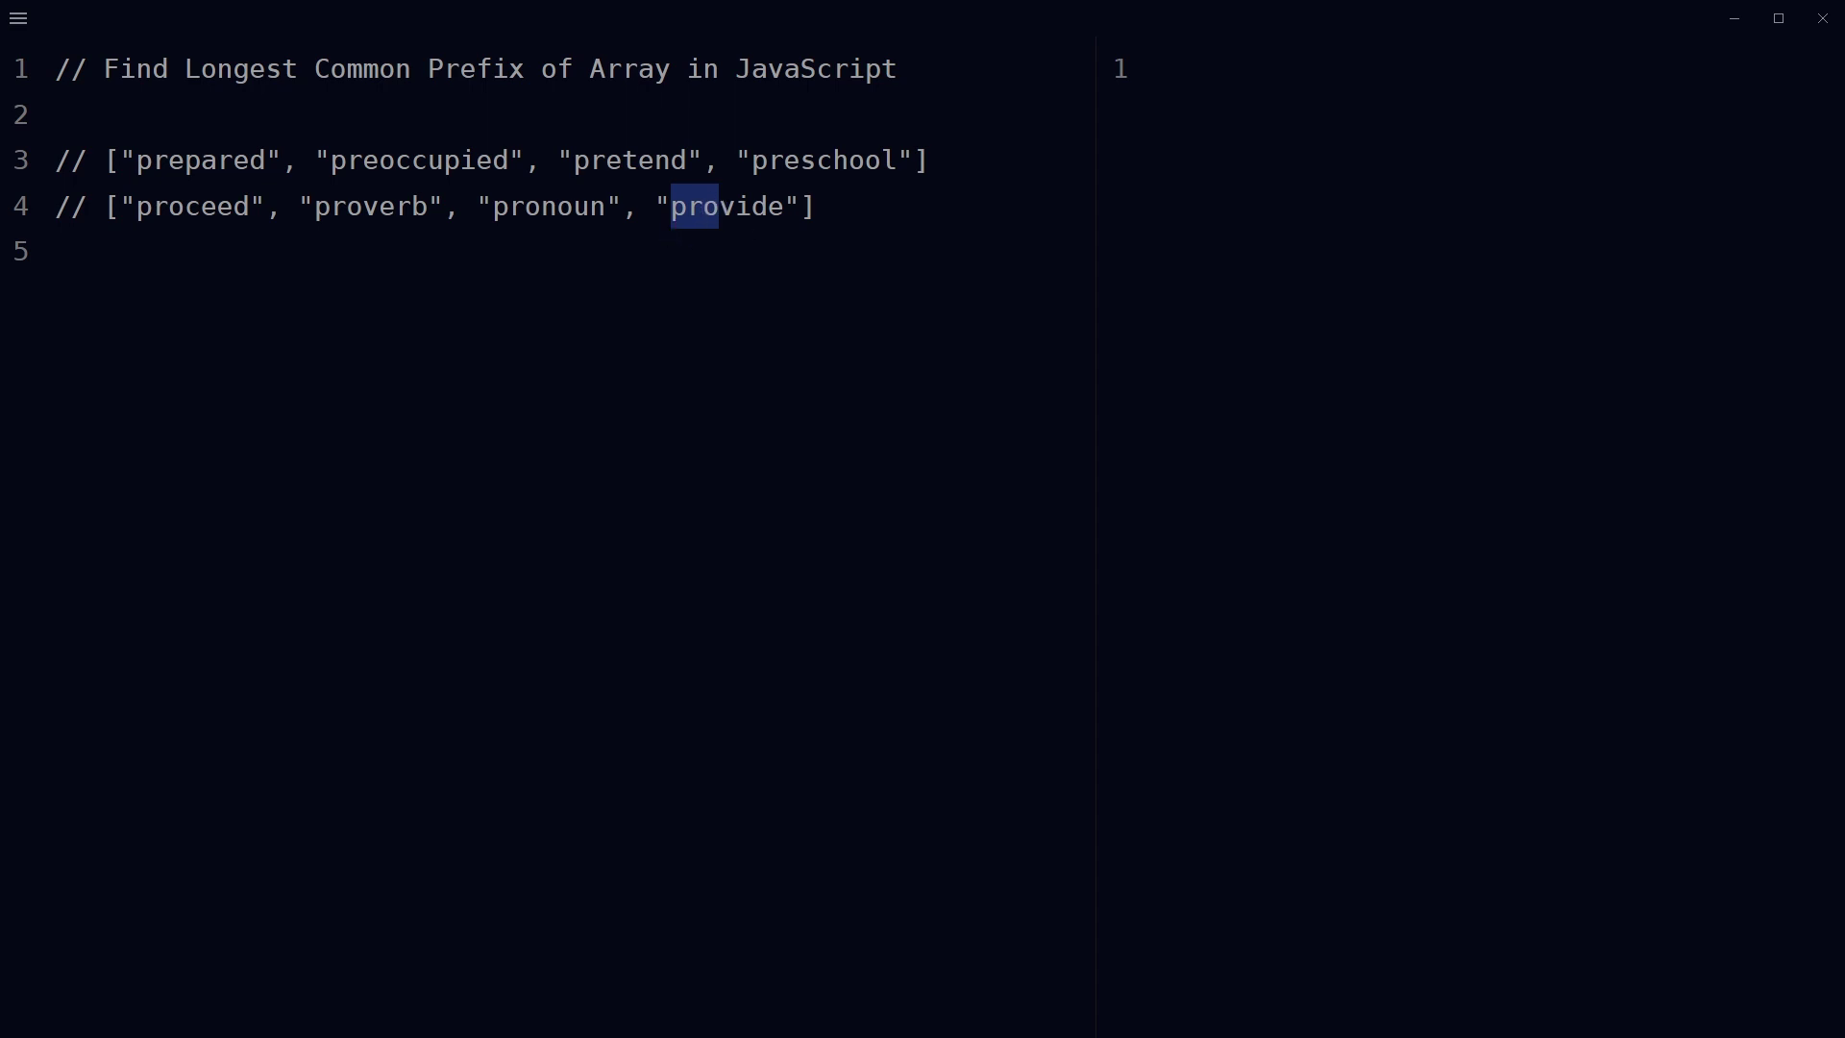
Replace the commented arrays with a longestCommonPrefix(strs) function and open its body.
left_click_drag(718, 207, 18, 159)
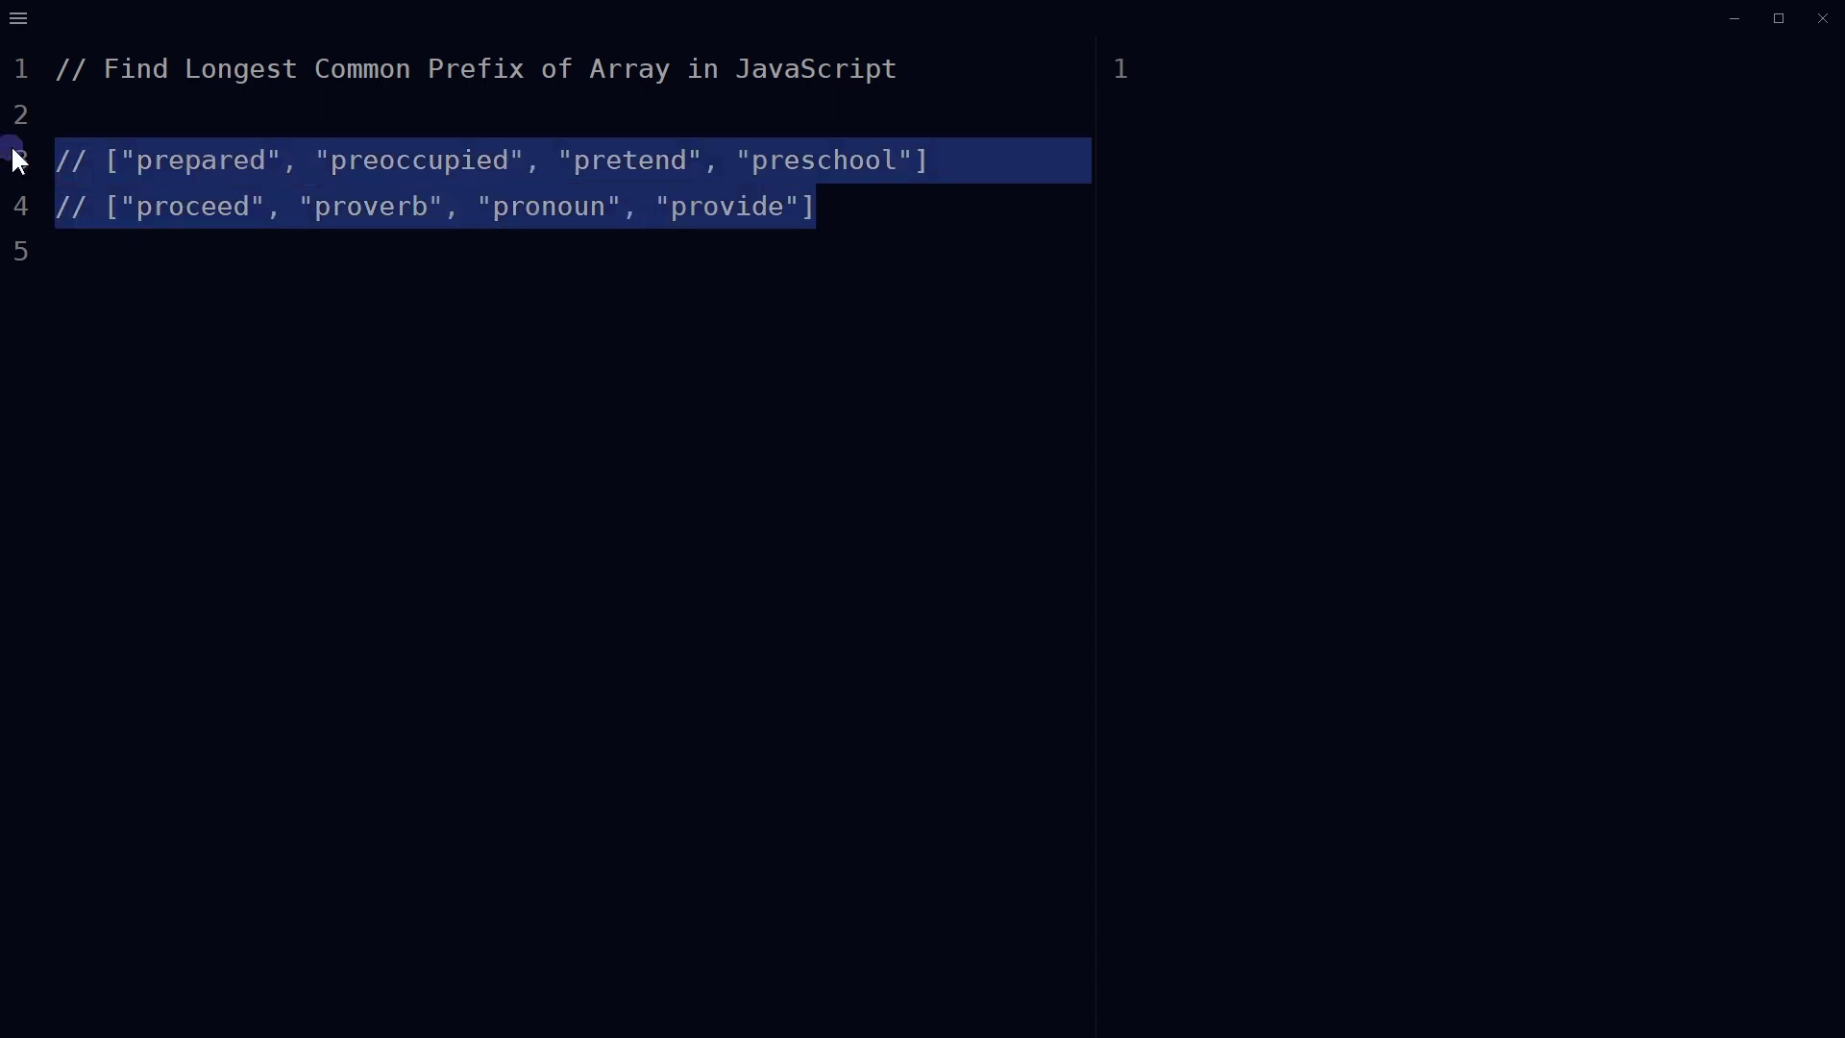
type("function longestCommonPrefix(strs) {}")
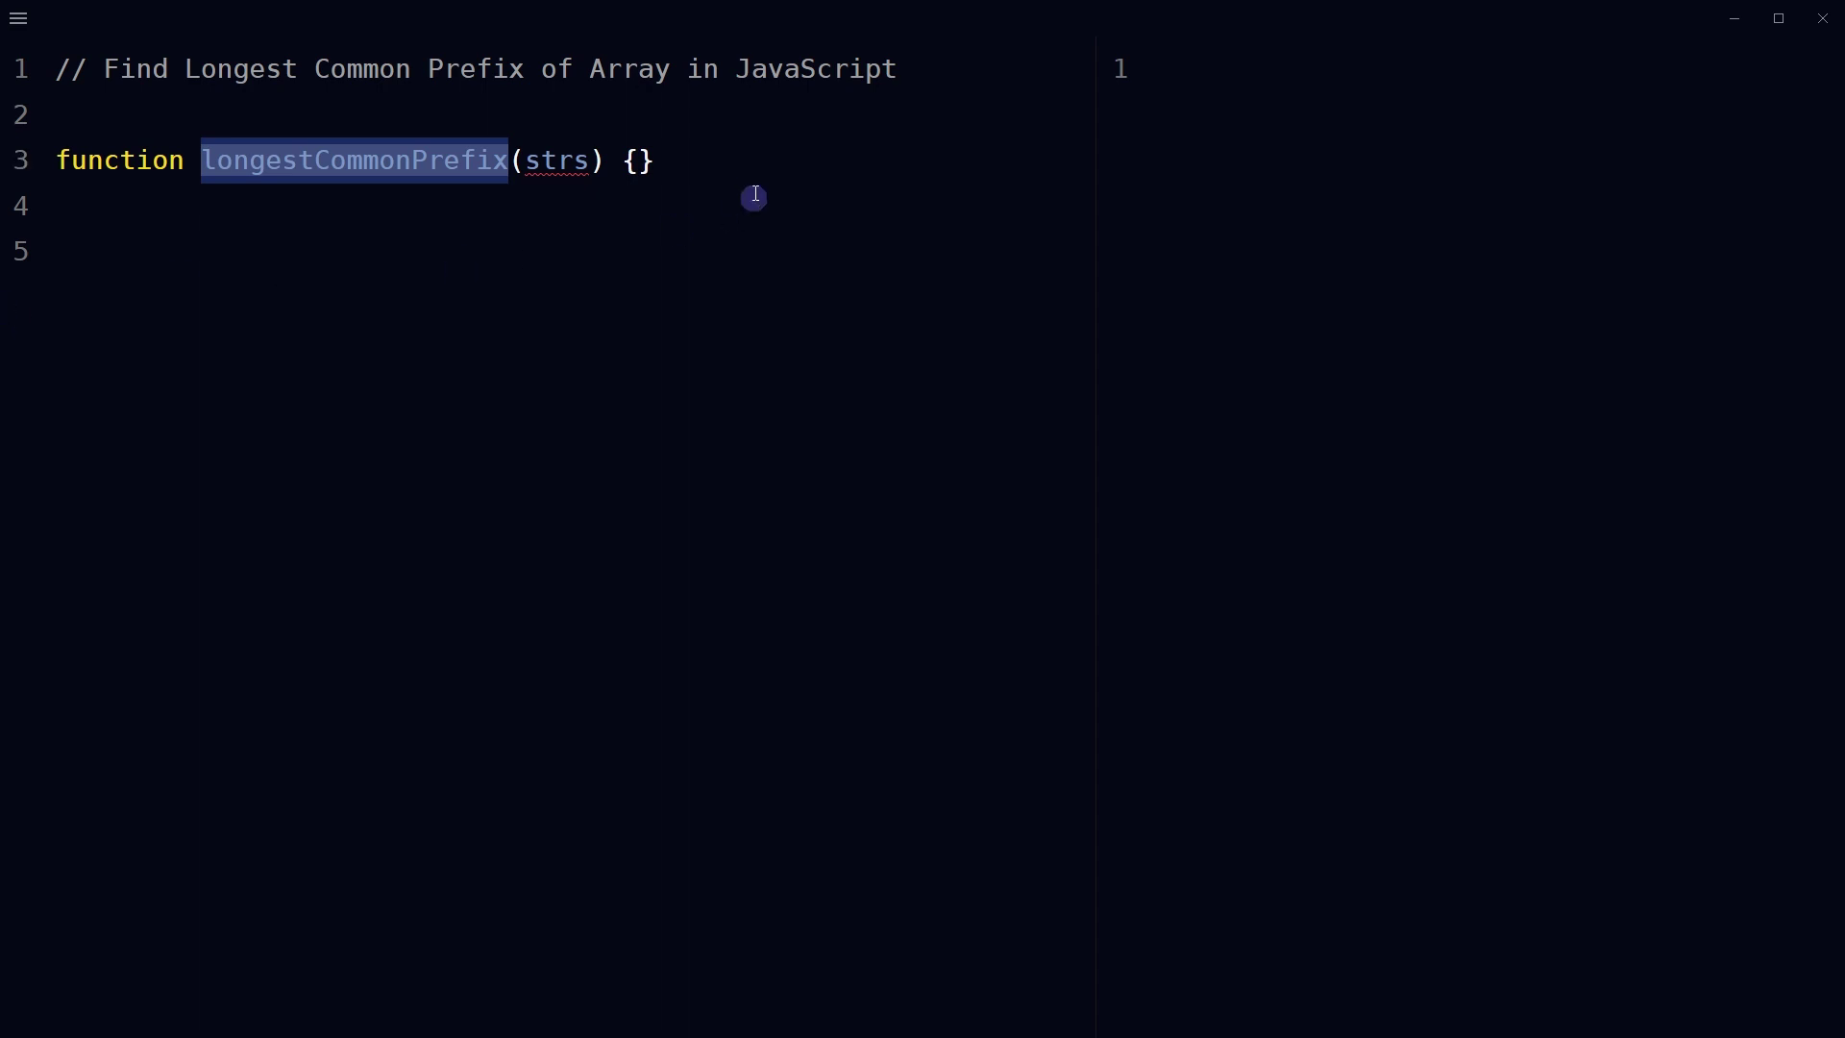
double_click(560, 160)
left_click(639, 160)
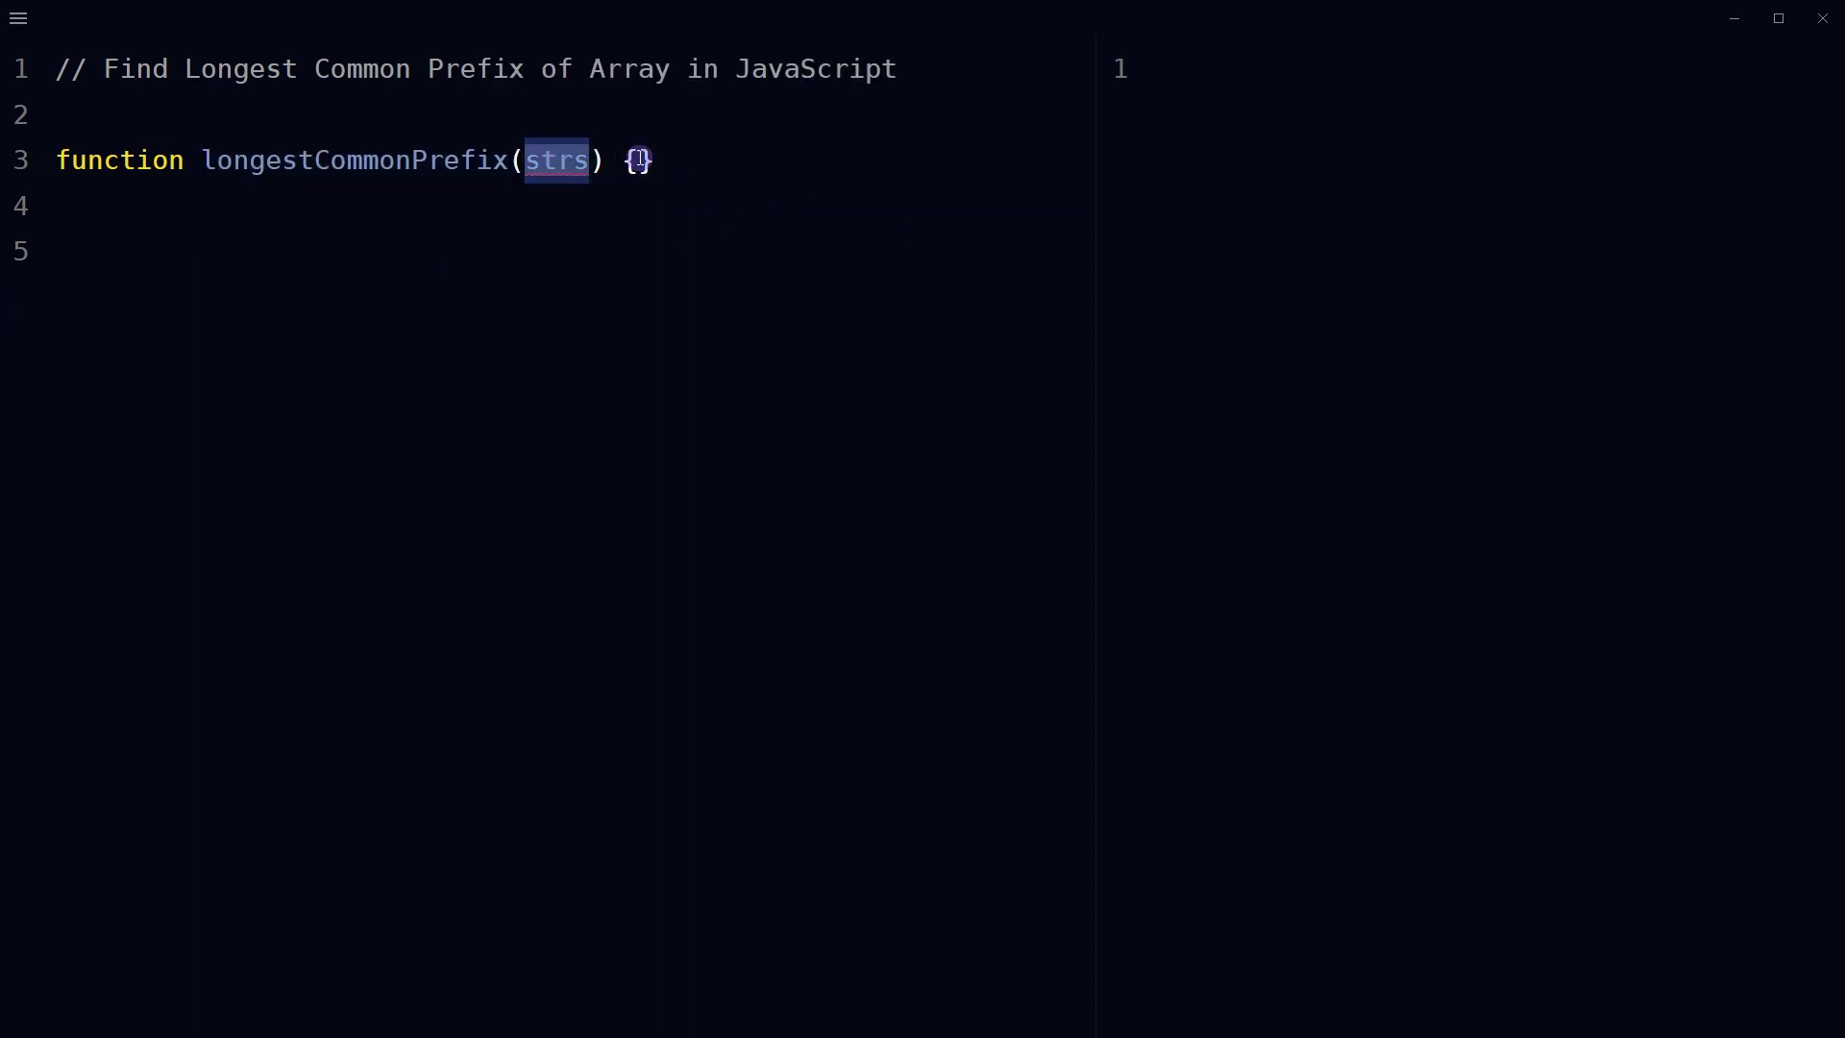
key("Return")
type("if (strs.length === 0) return \"\";")
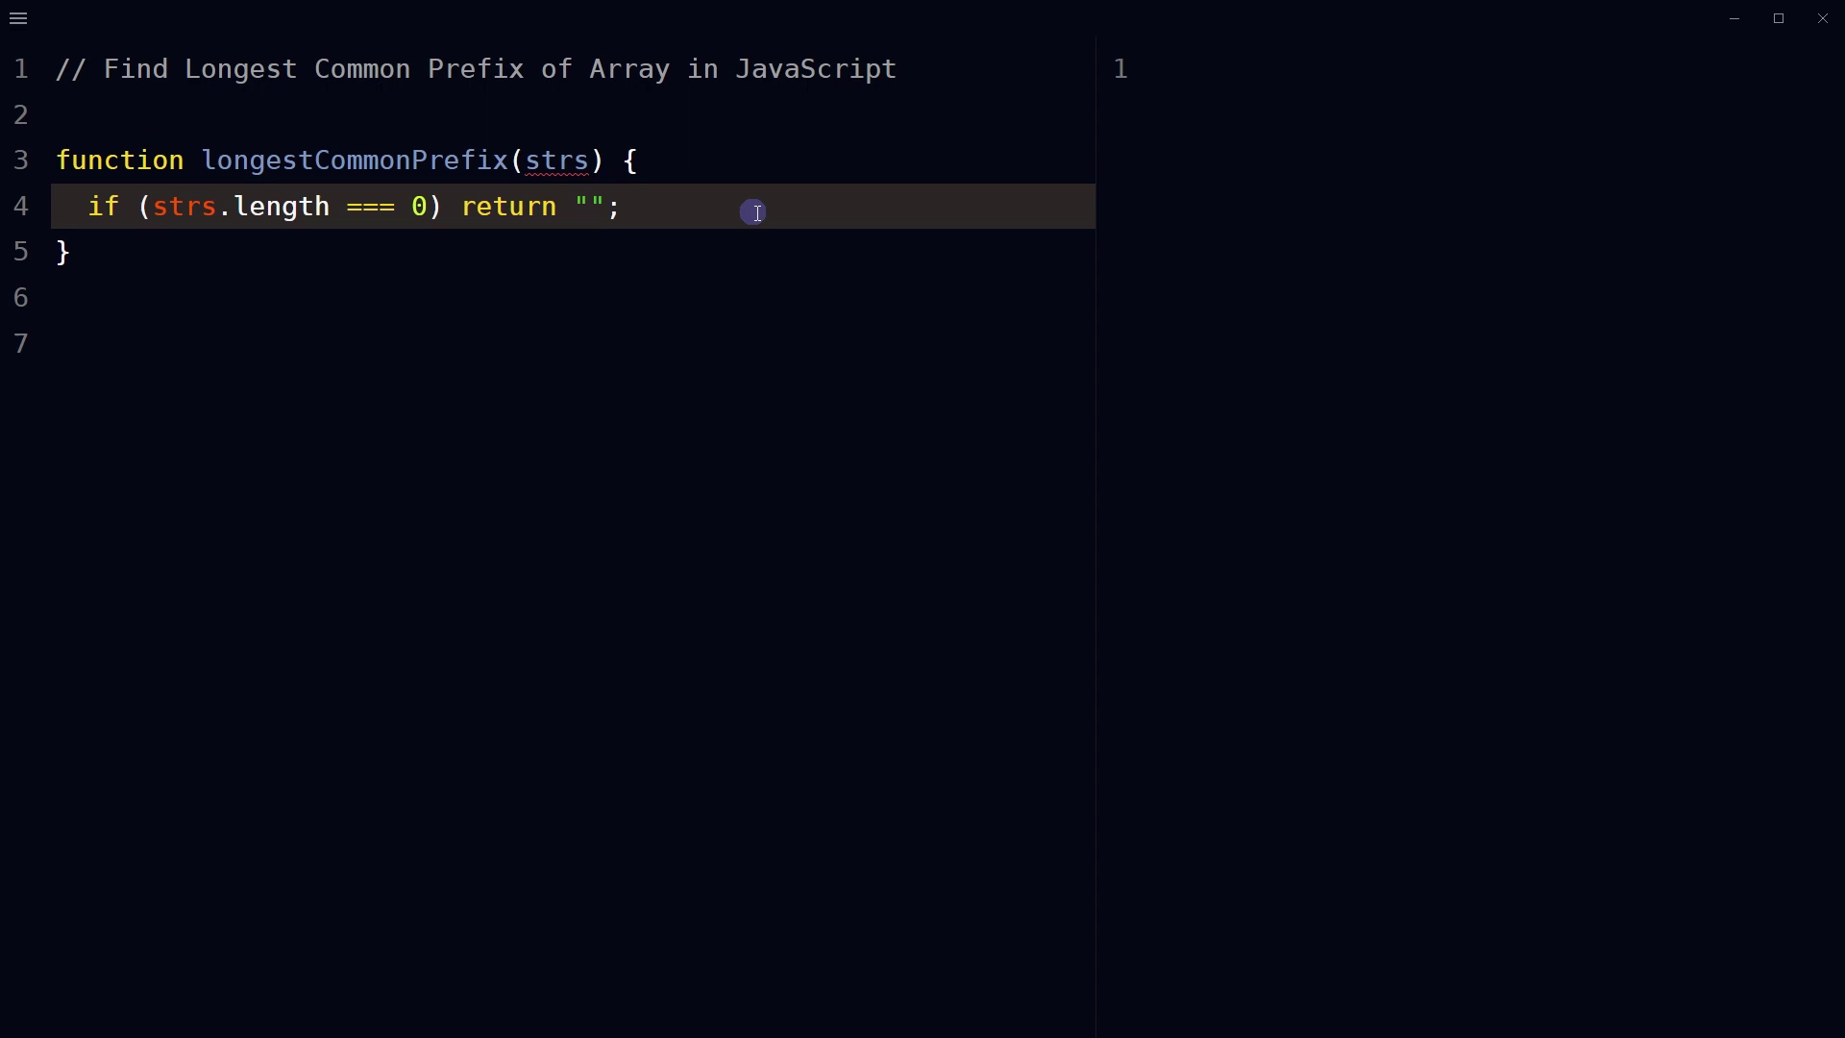
Add guards returning "" when strs.length is 0 and strs[0] when it is 1.
key("shift+Home")
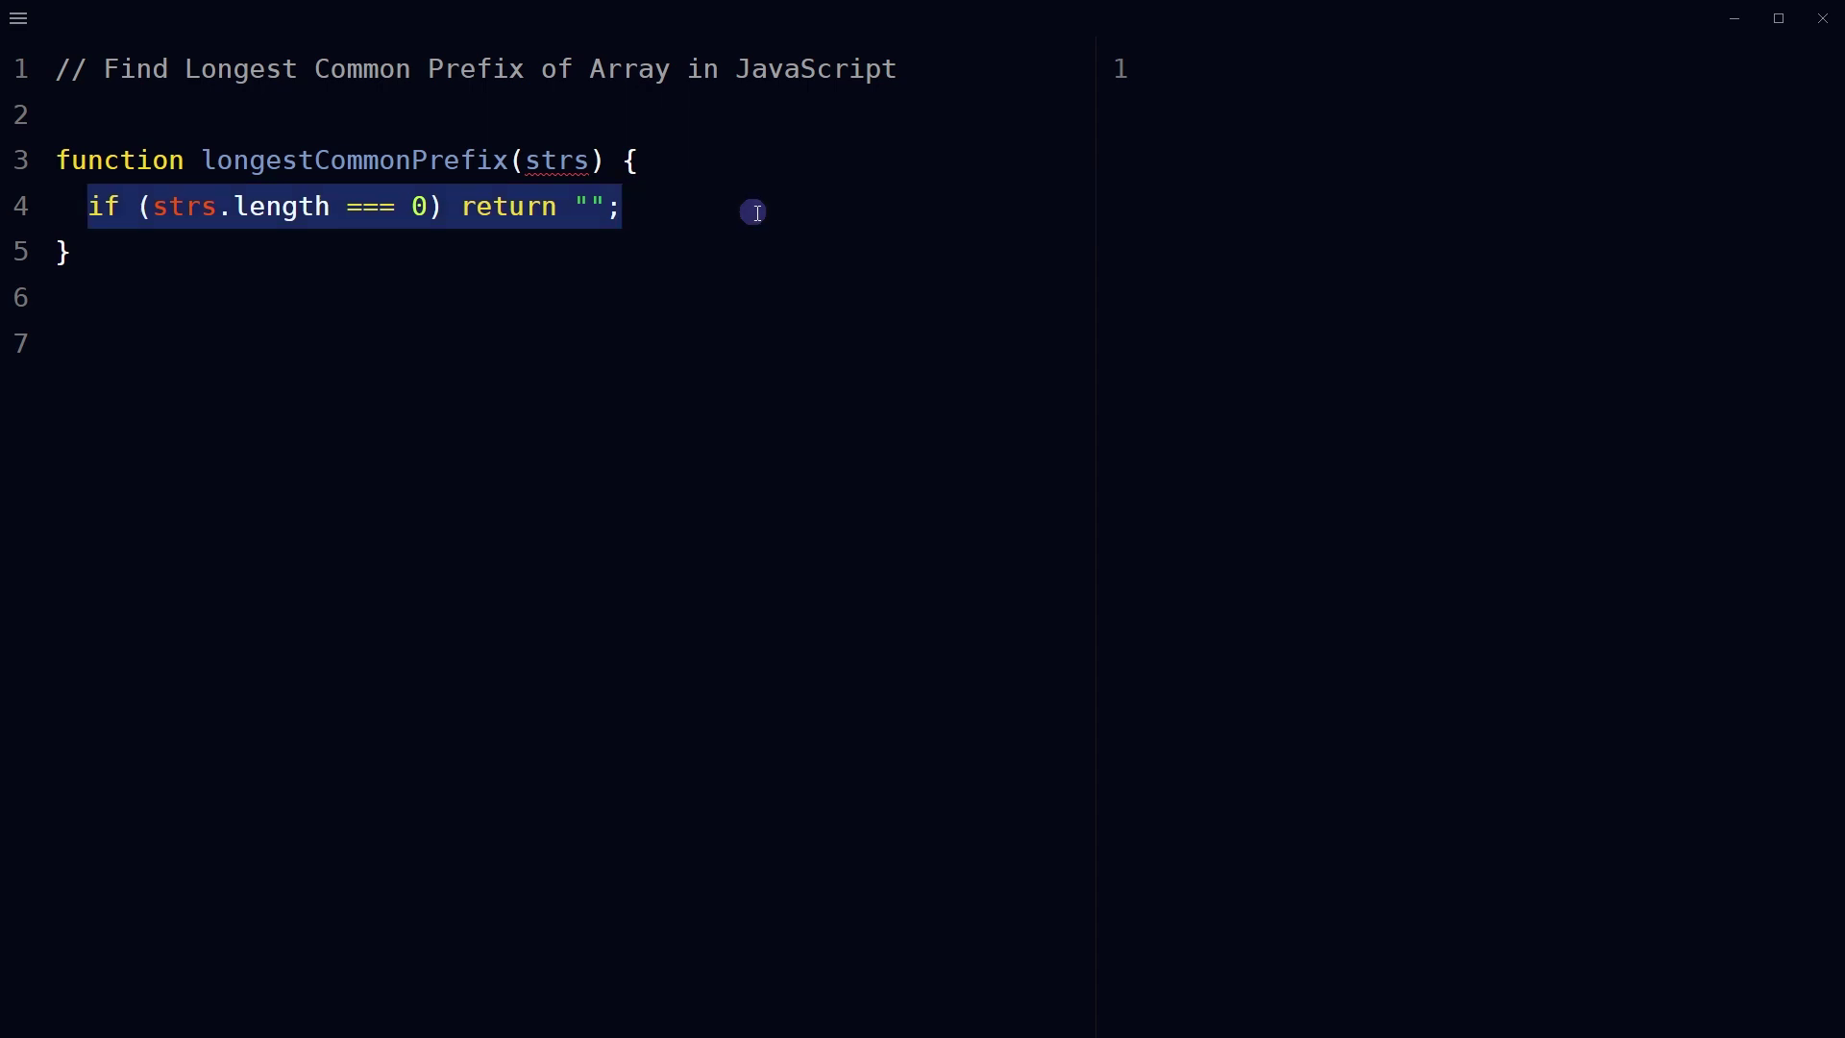
left_click(470, 299)
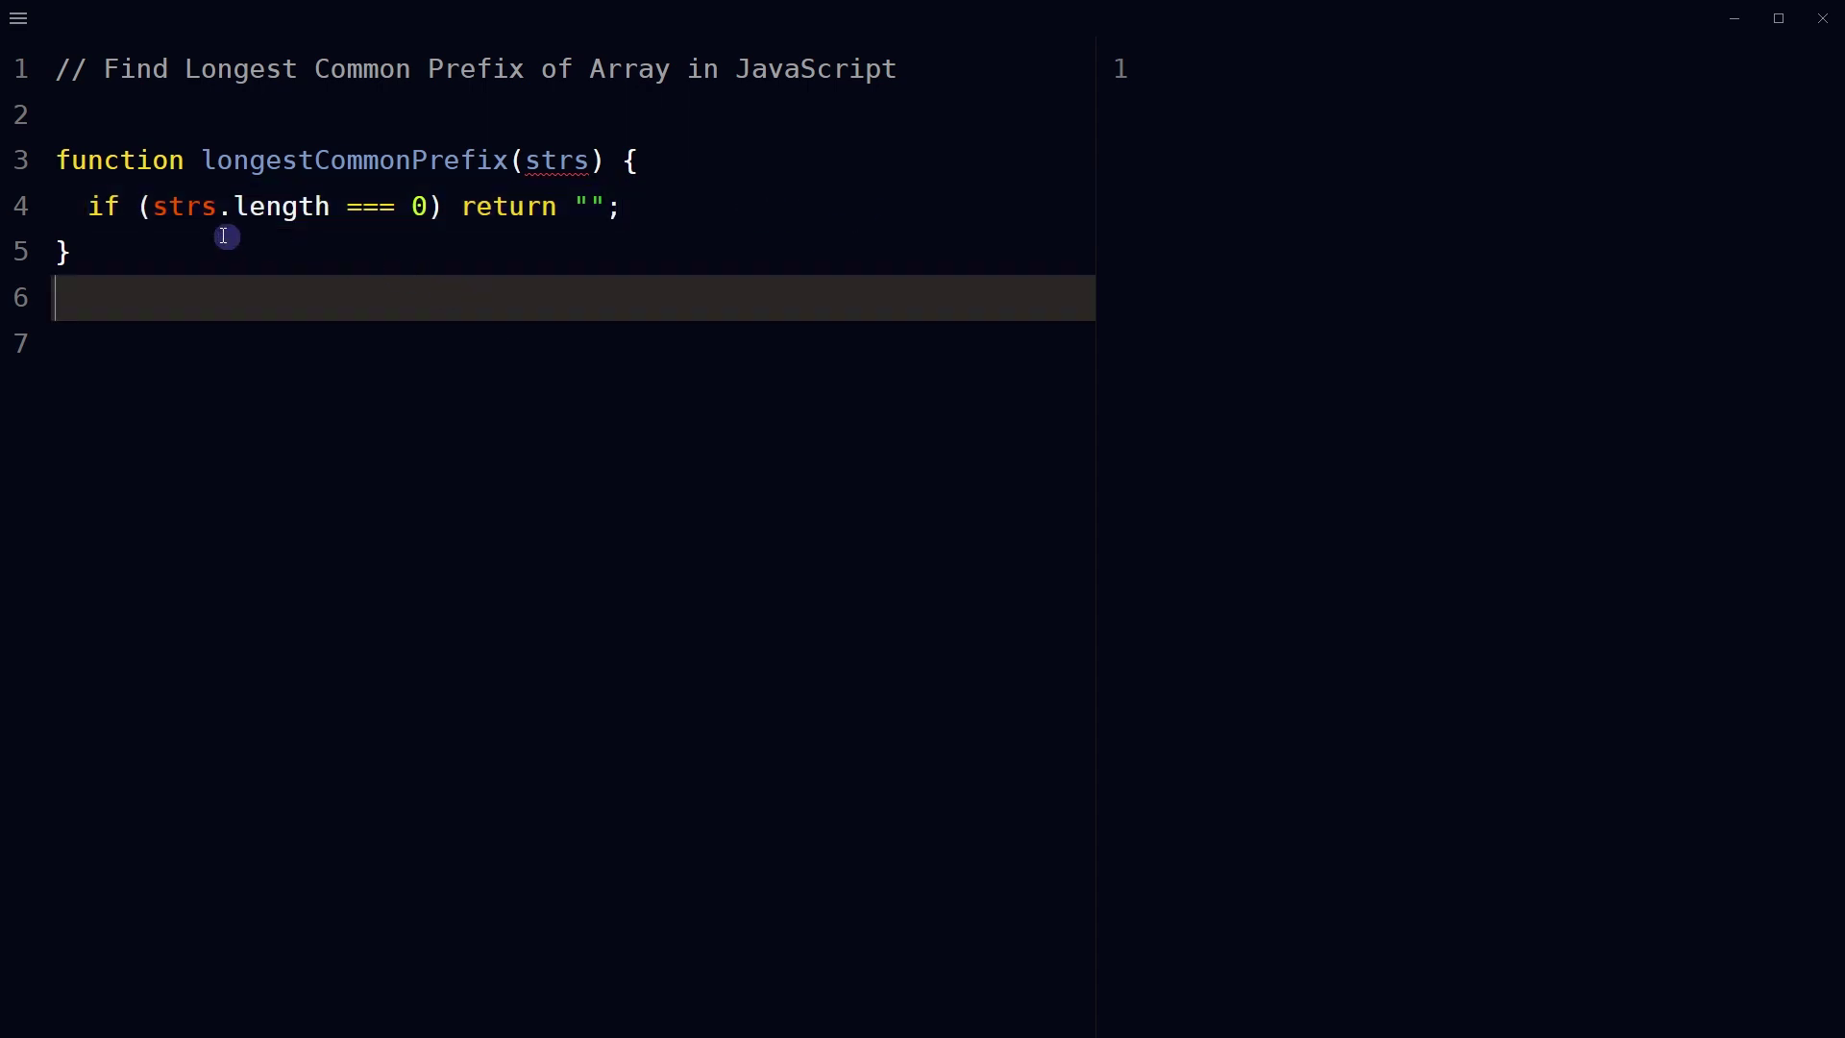
left_click_drag(148, 205, 634, 216)
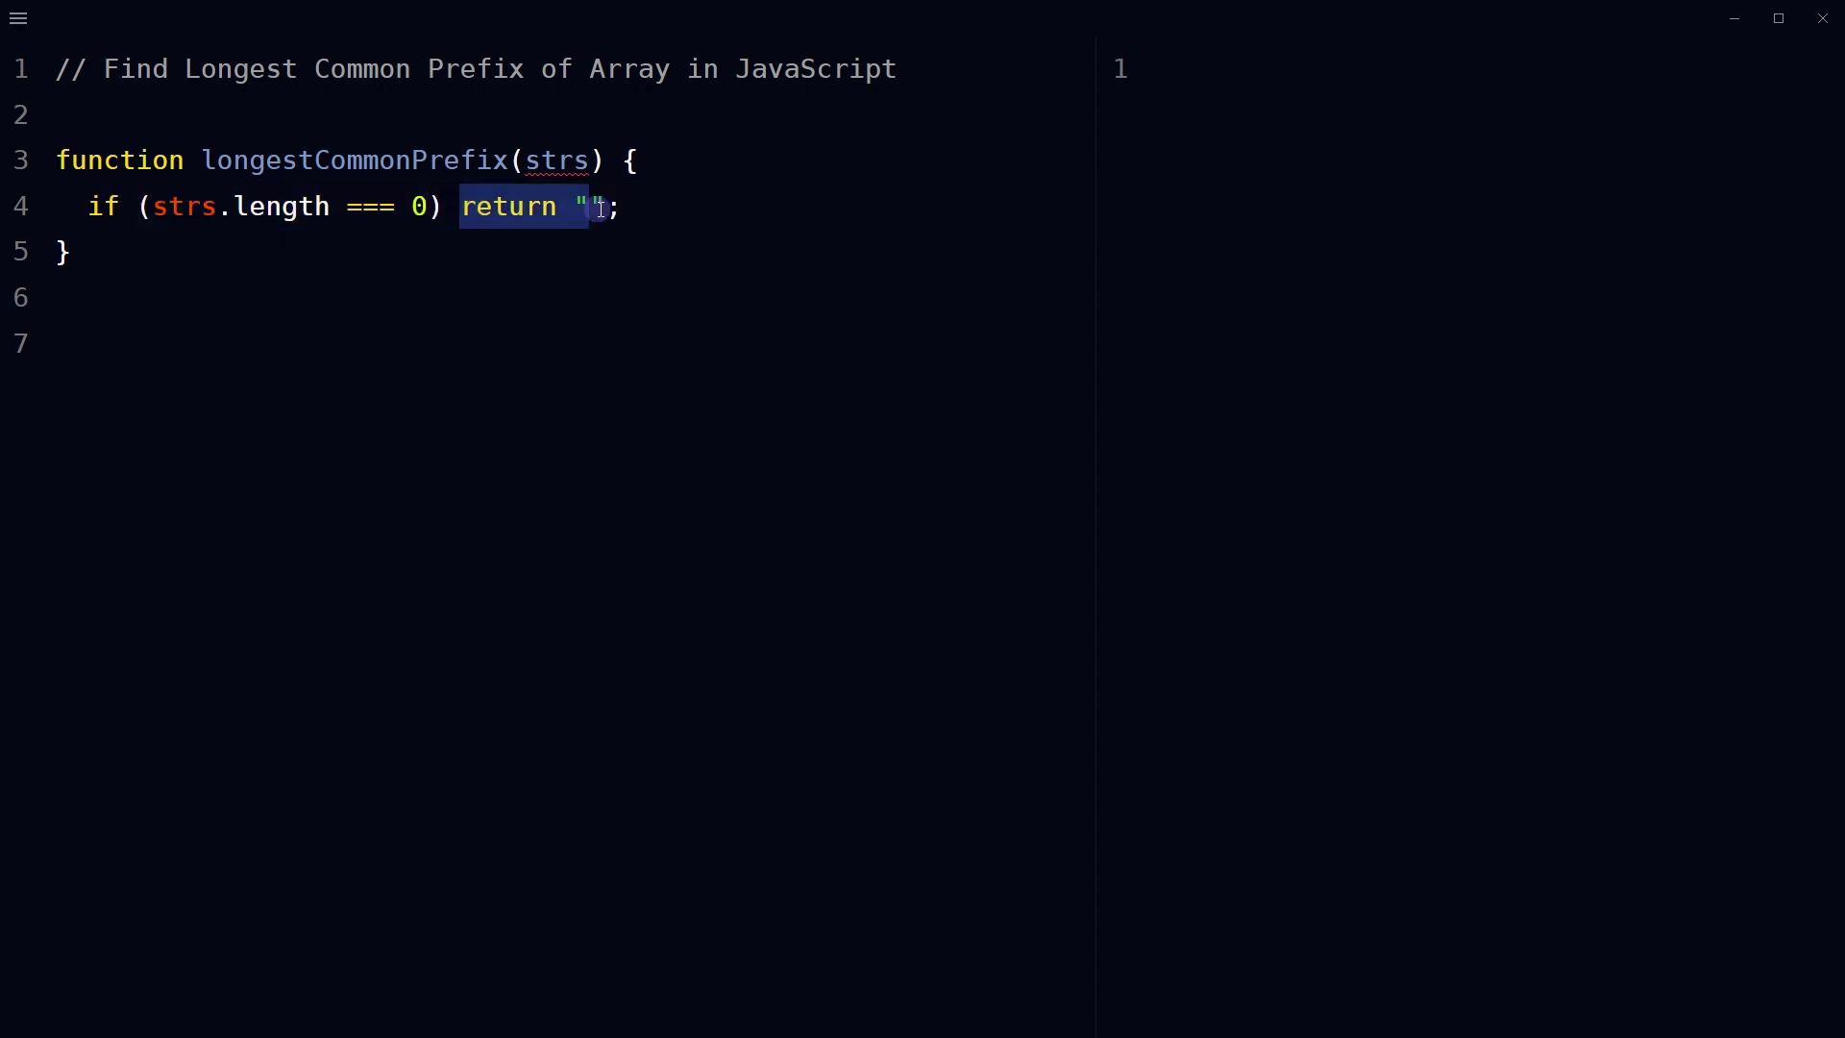
key("End")
key("Return")
type("if (strs.length === 1) return strs[0];")
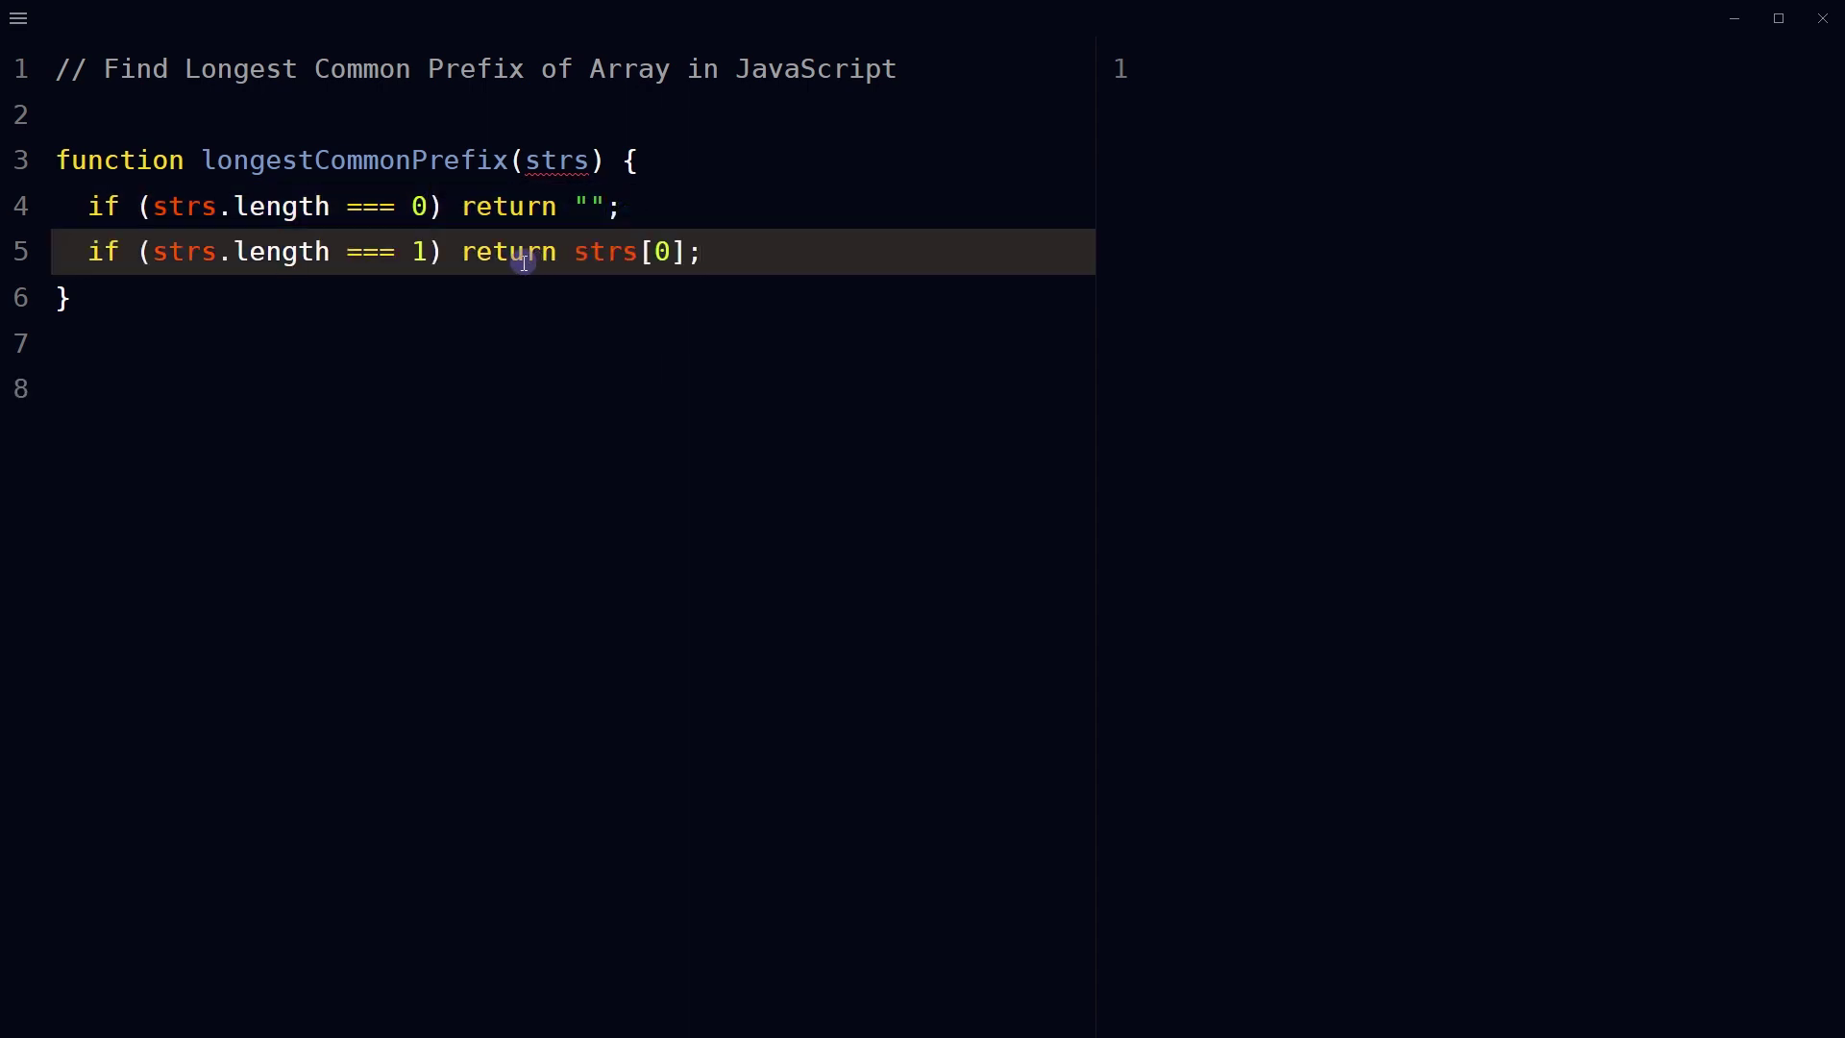
left_click_drag(154, 252, 431, 251)
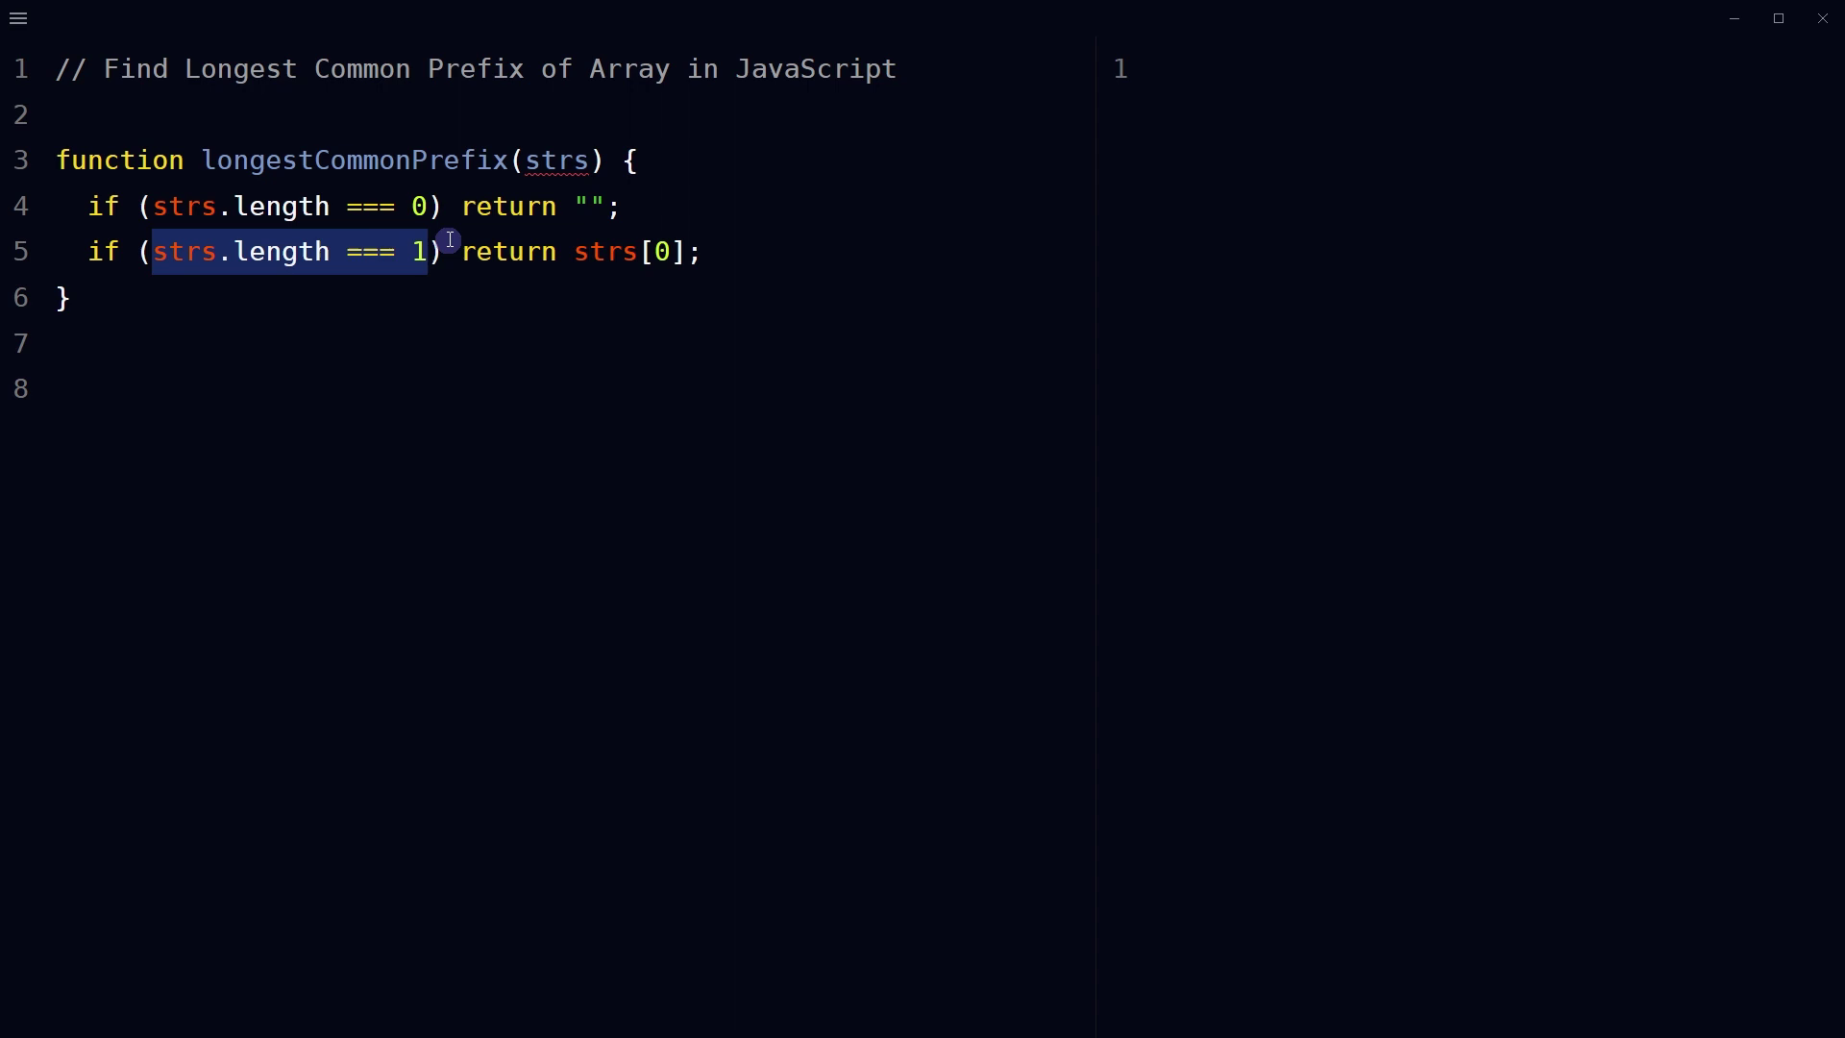
left_click_drag(462, 250, 701, 253)
left_click(701, 252)
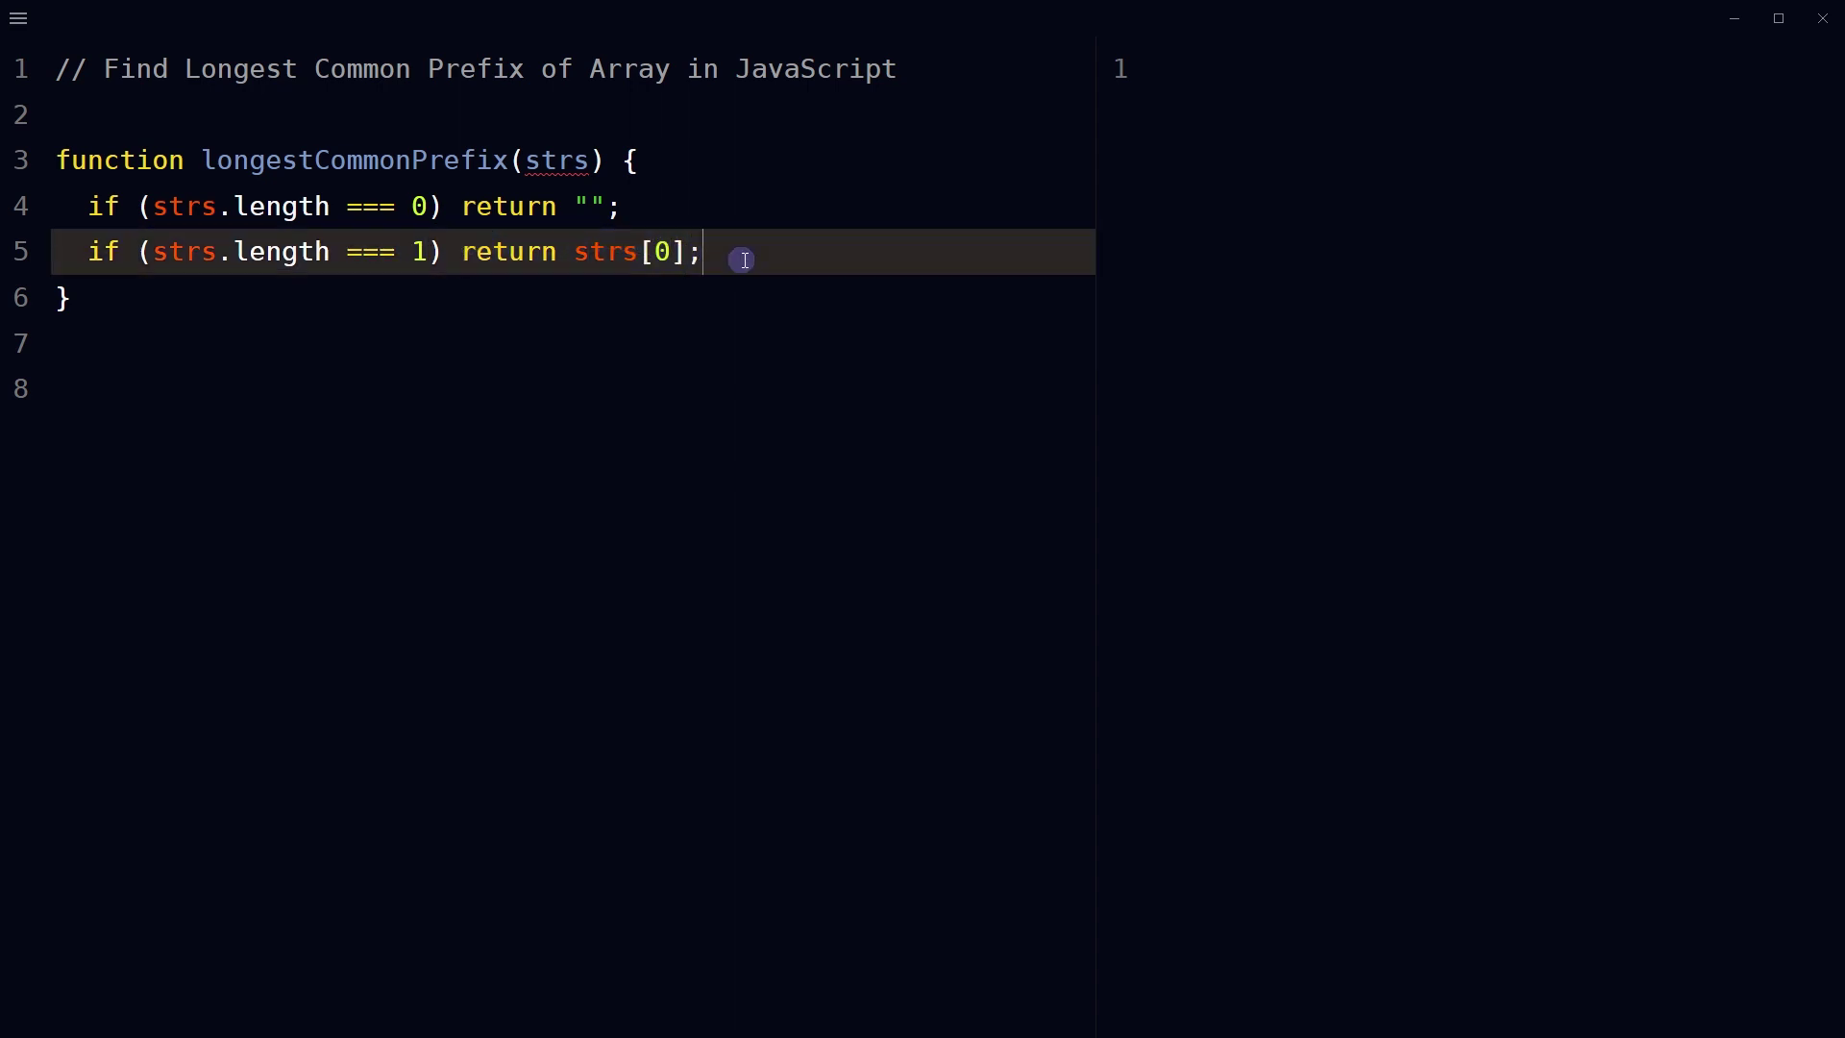
Declare a prefix variable initialised to strs[0] below the single-string check.
key("Return")
type("let prefix = strs[0];")
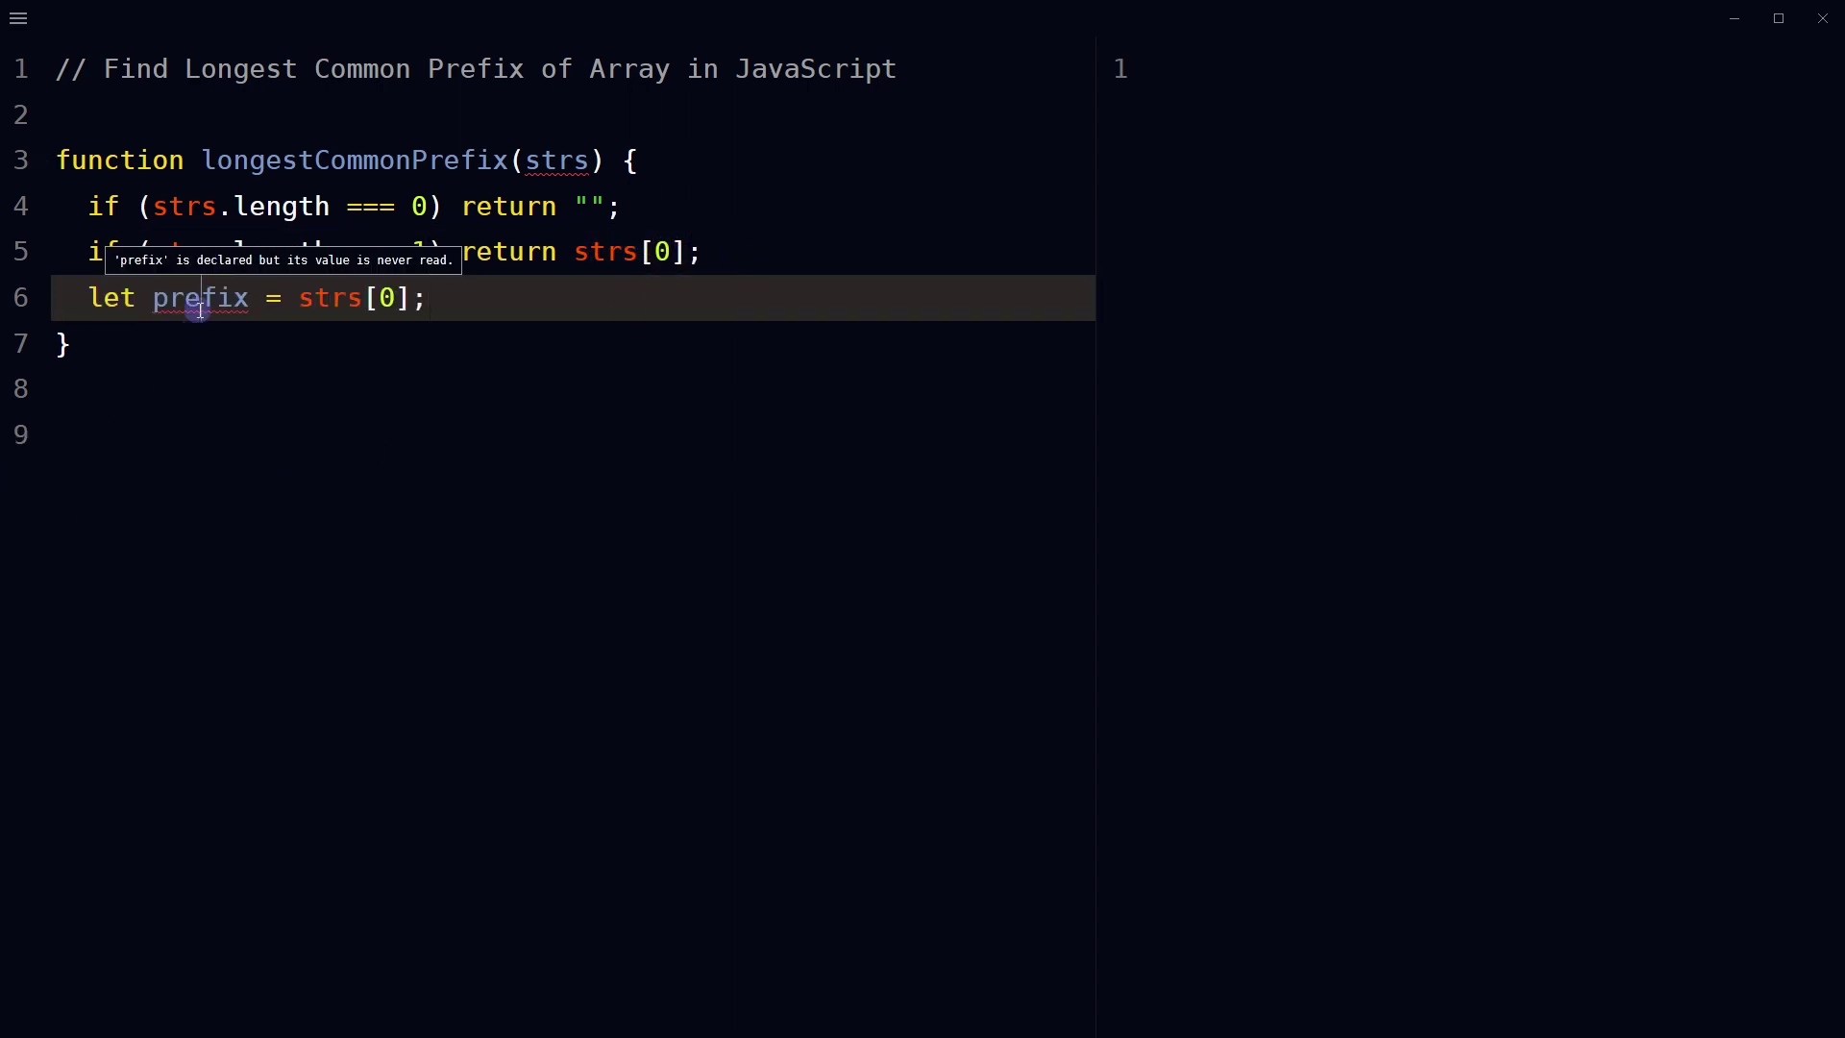
double_click(201, 299)
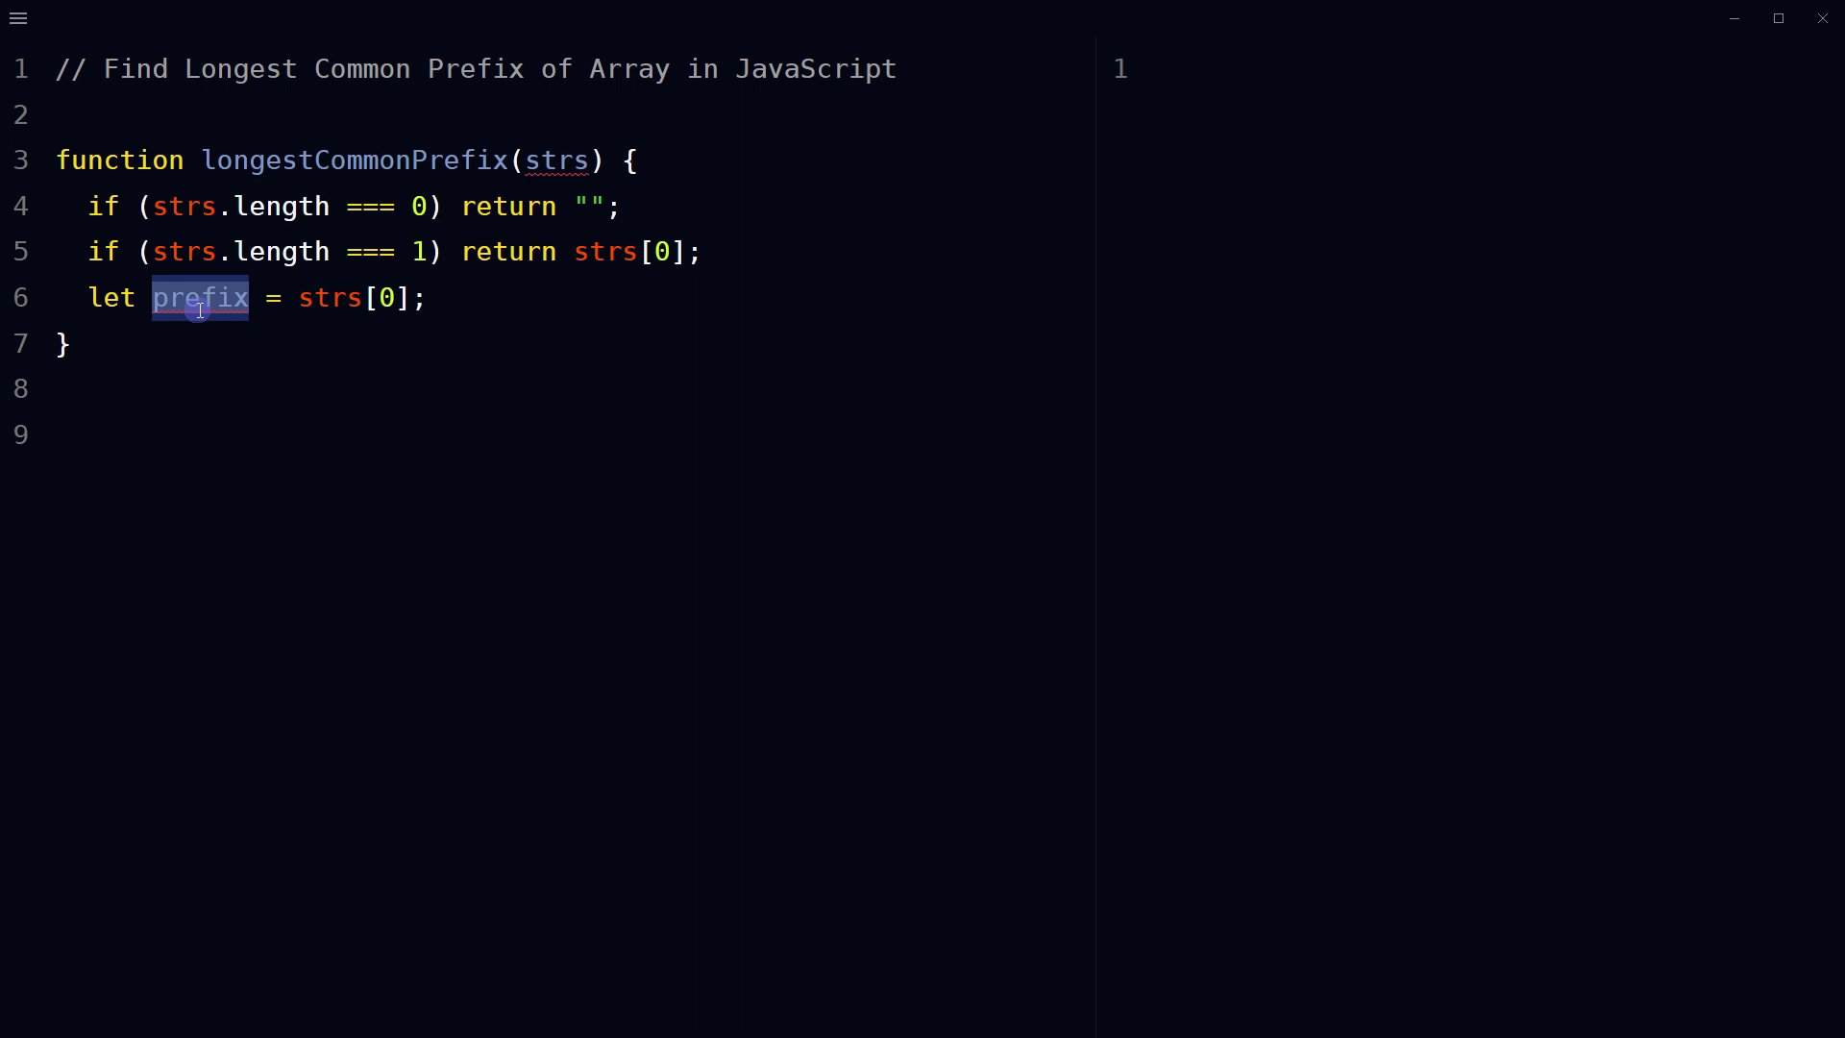
left_click_drag(299, 298, 411, 299)
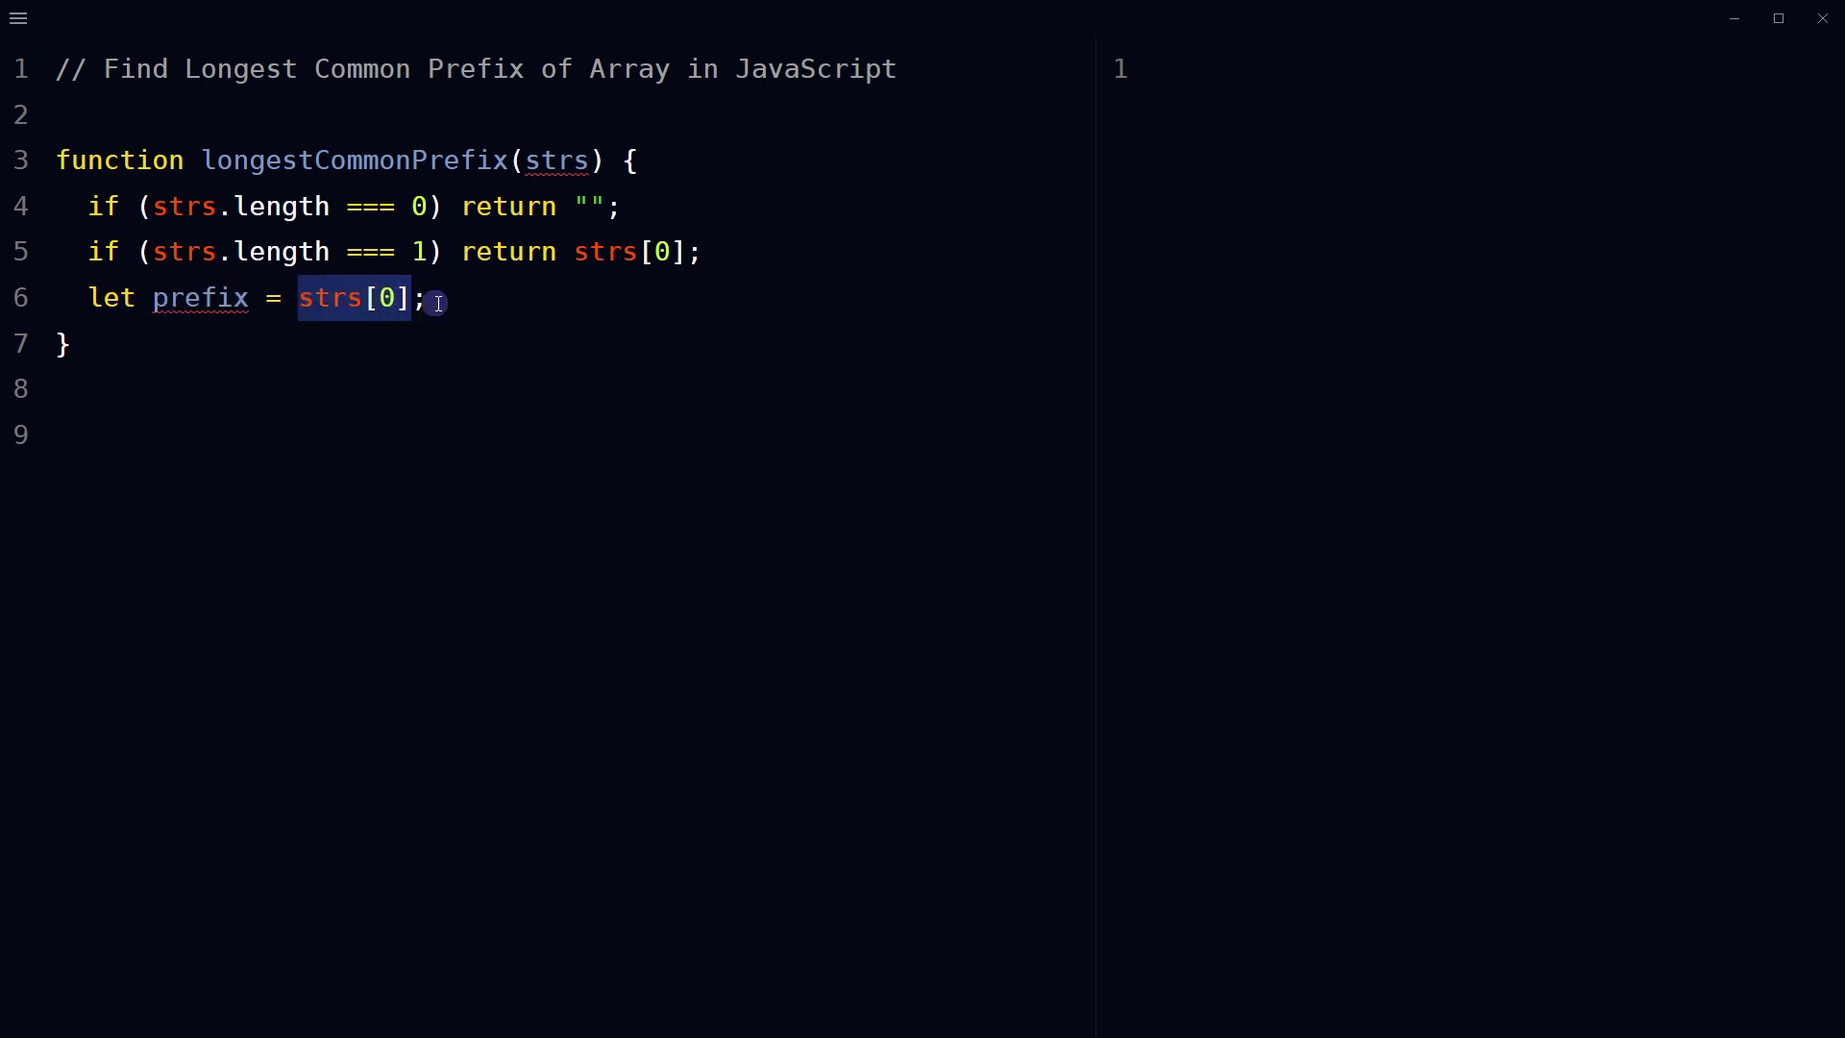
double_click(329, 297)
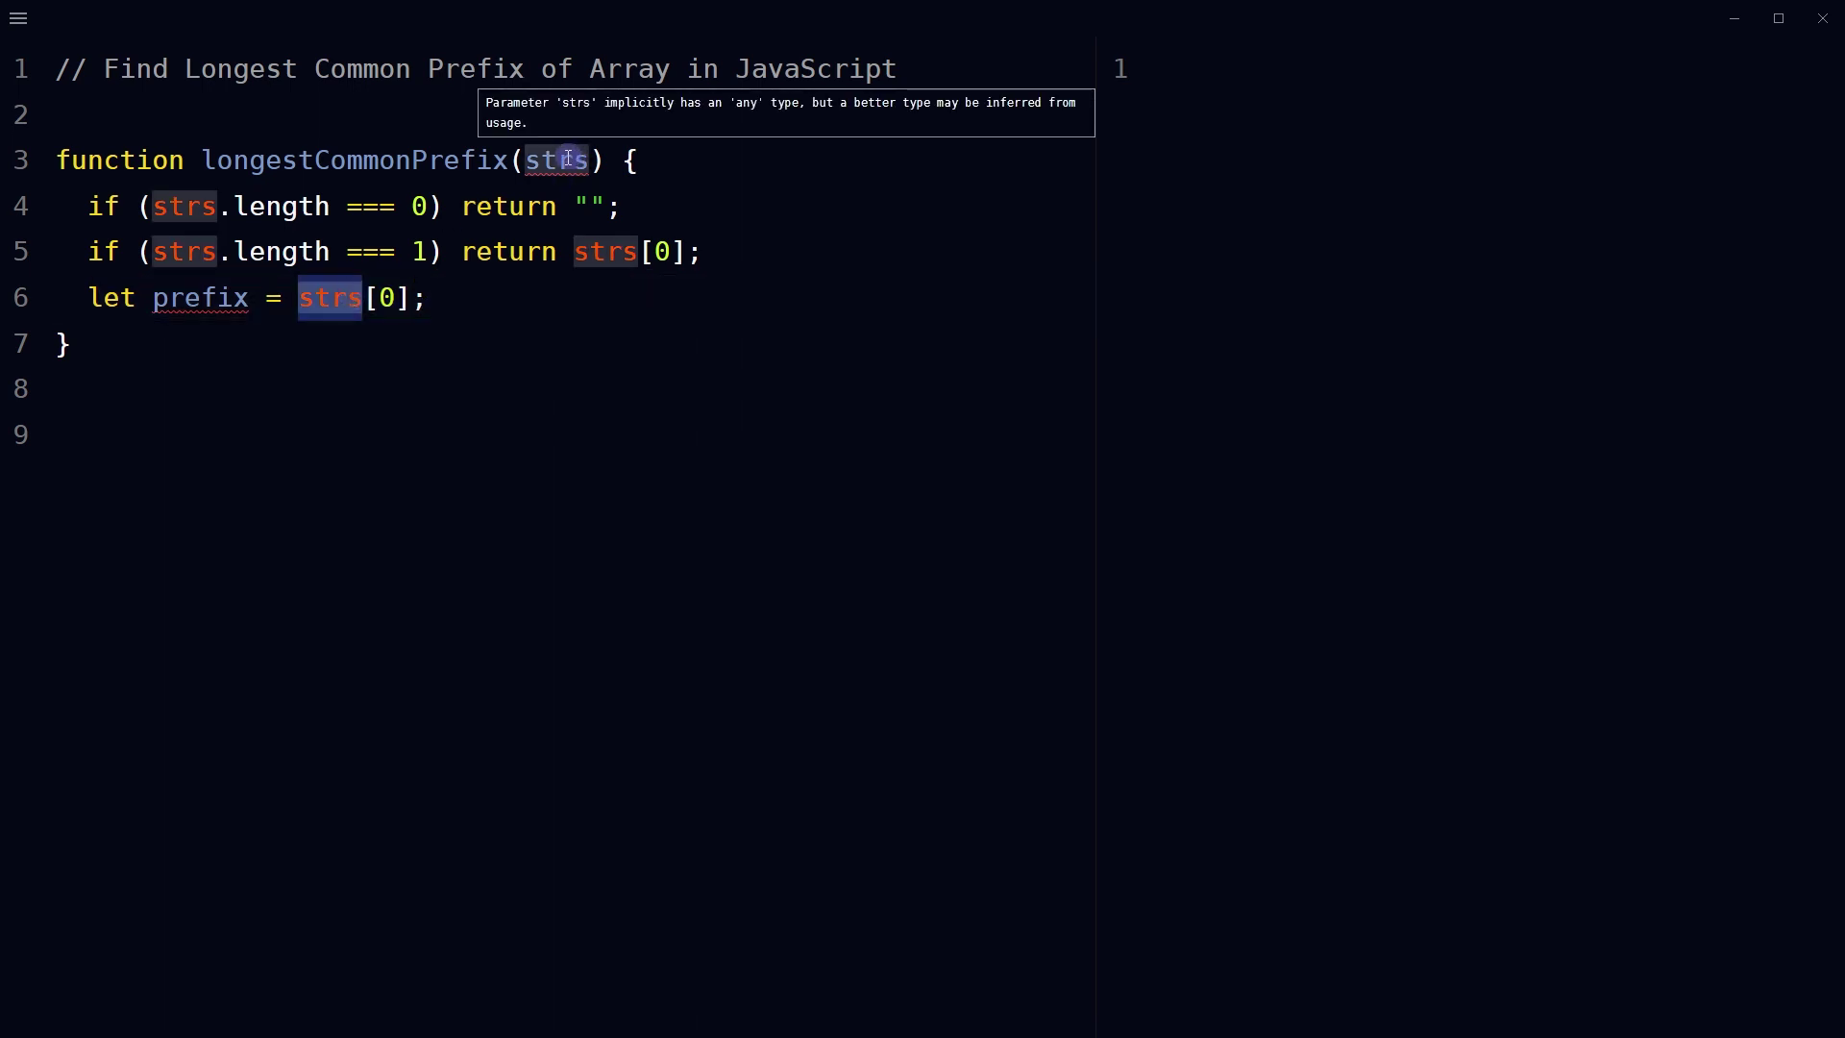
left_click(427, 298)
Add for (let i = 1; i < strs.length; i++) with an empty body.
key("Return")
type("for (let i = 1; i < strs.length; i++) {}")
key("Left")
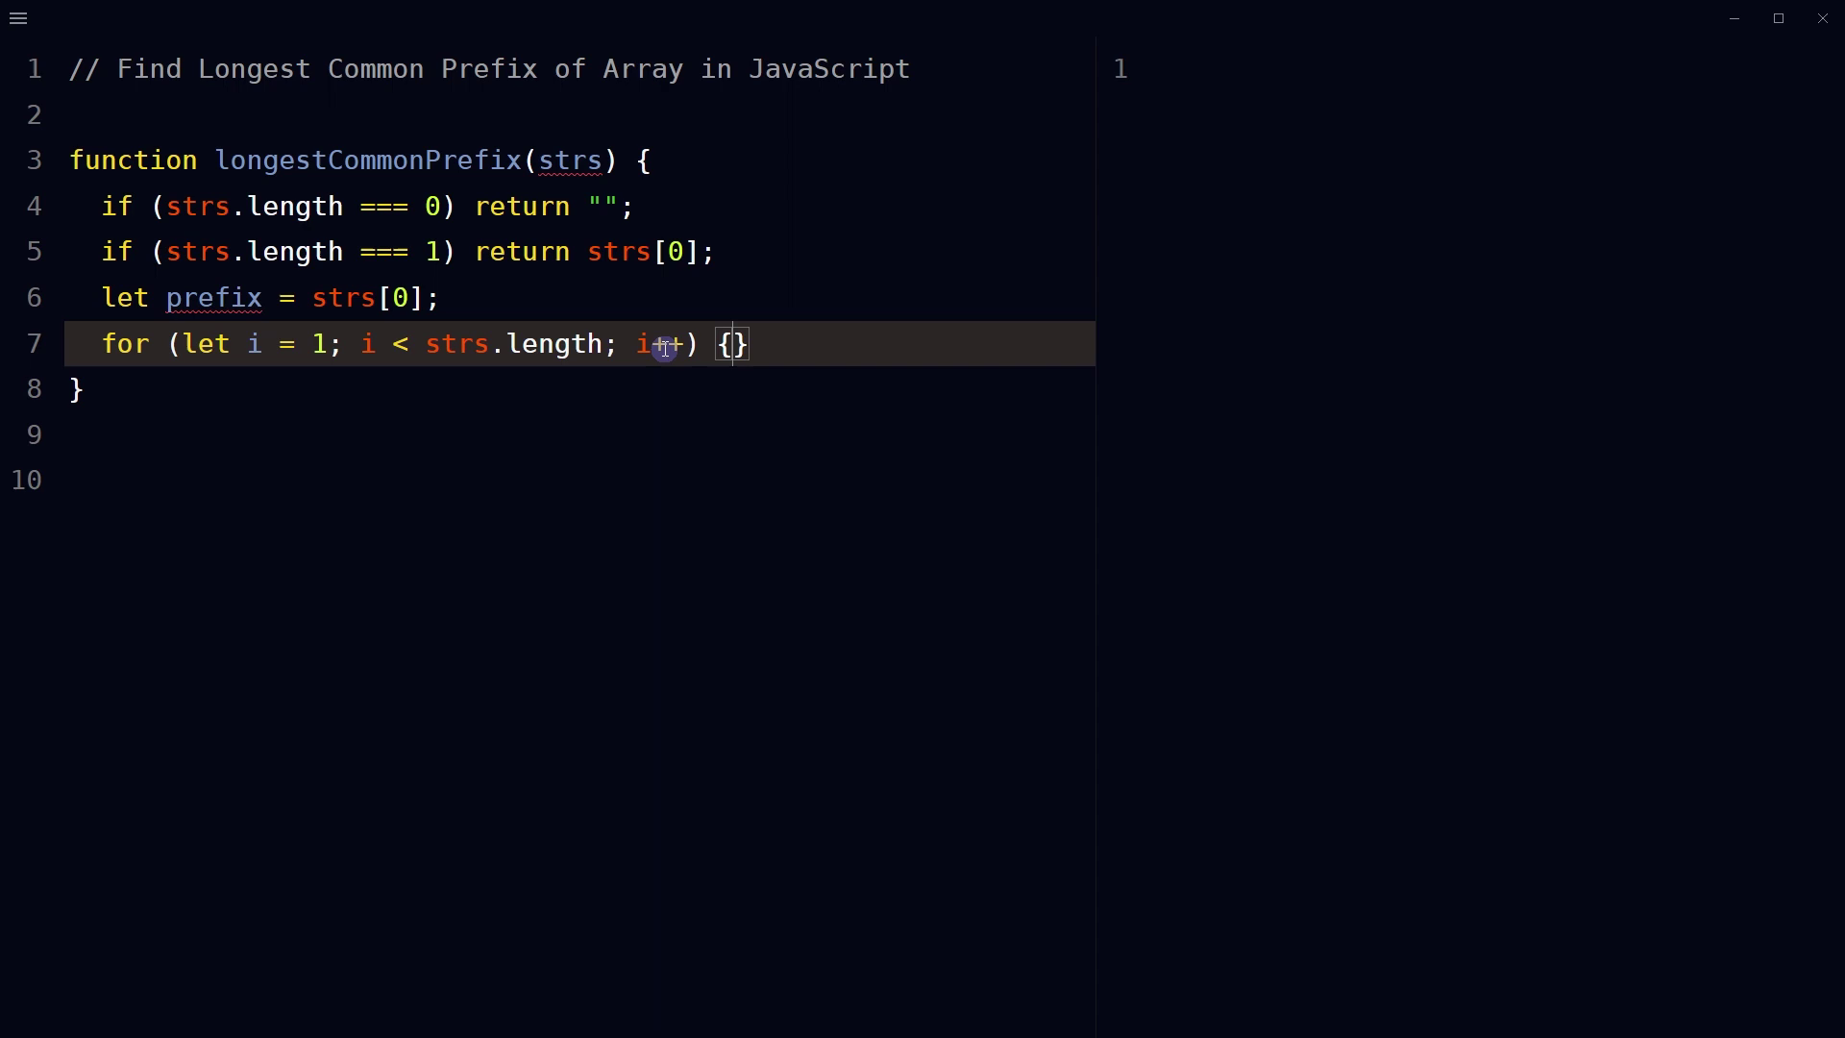
key("Return")
key("shift+Up")
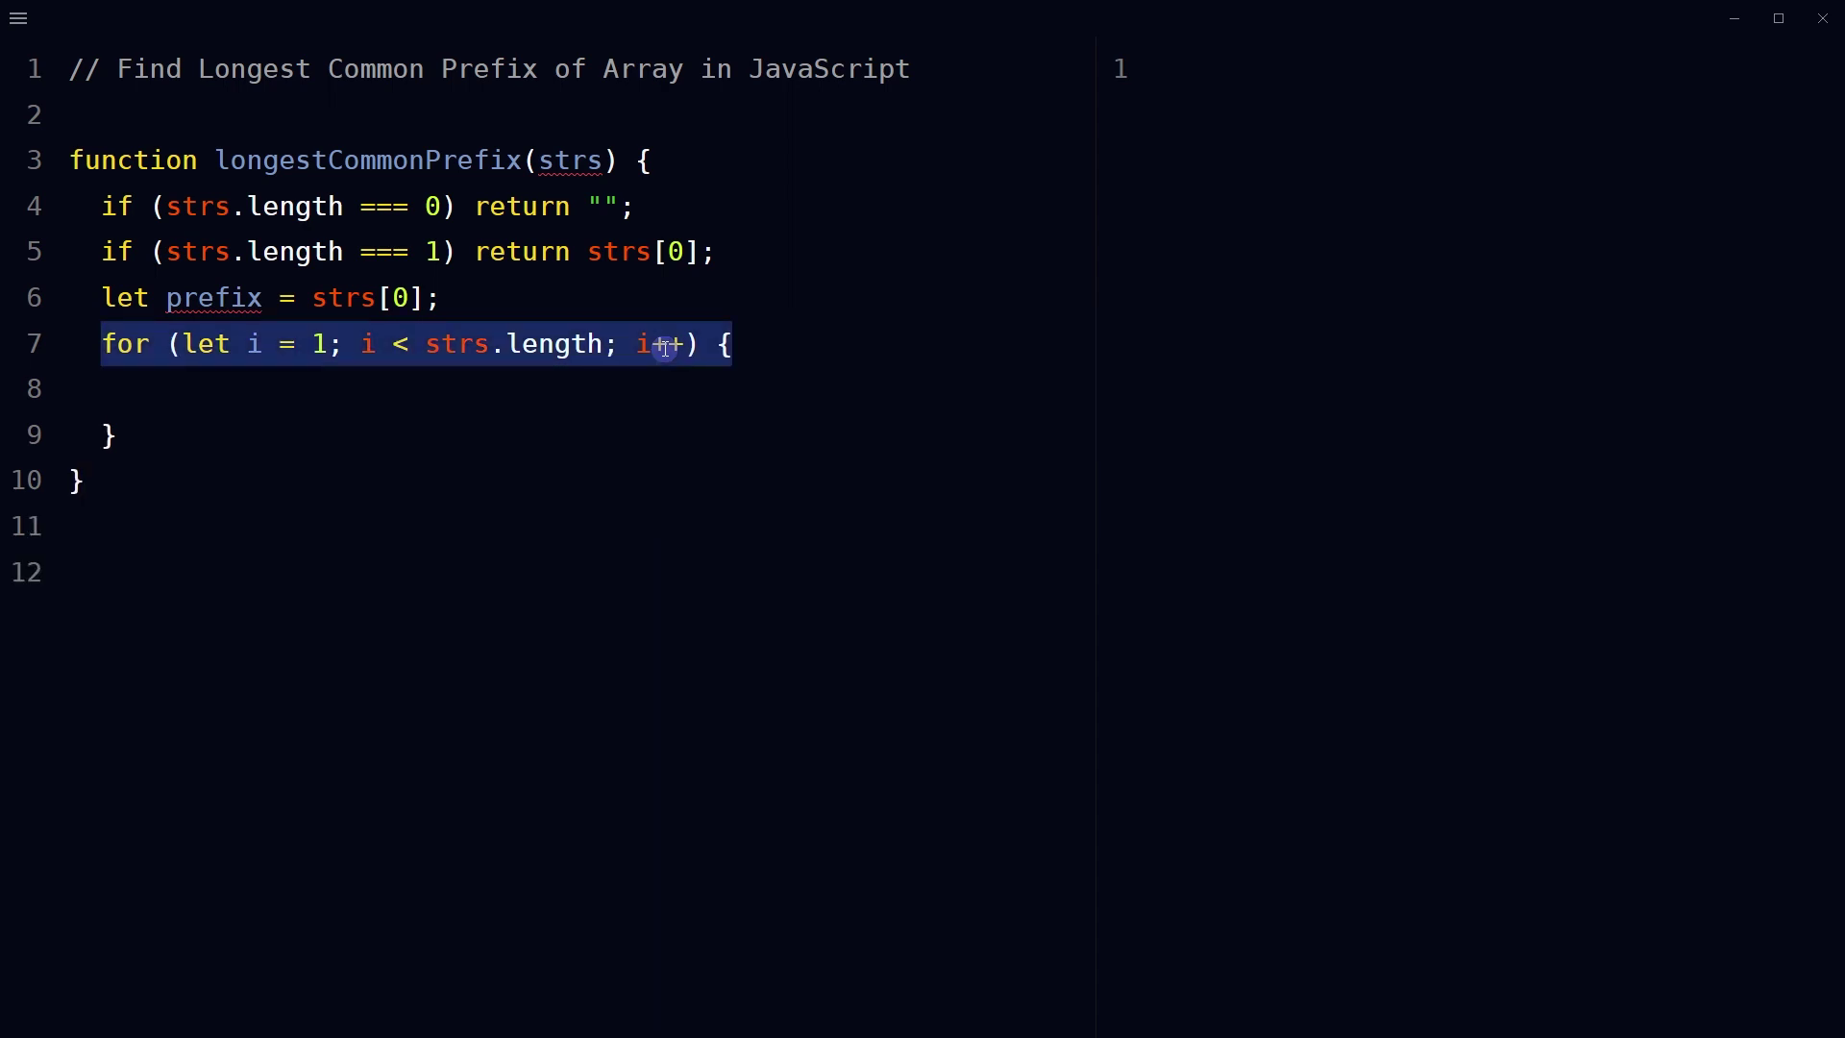
left_click(698, 334)
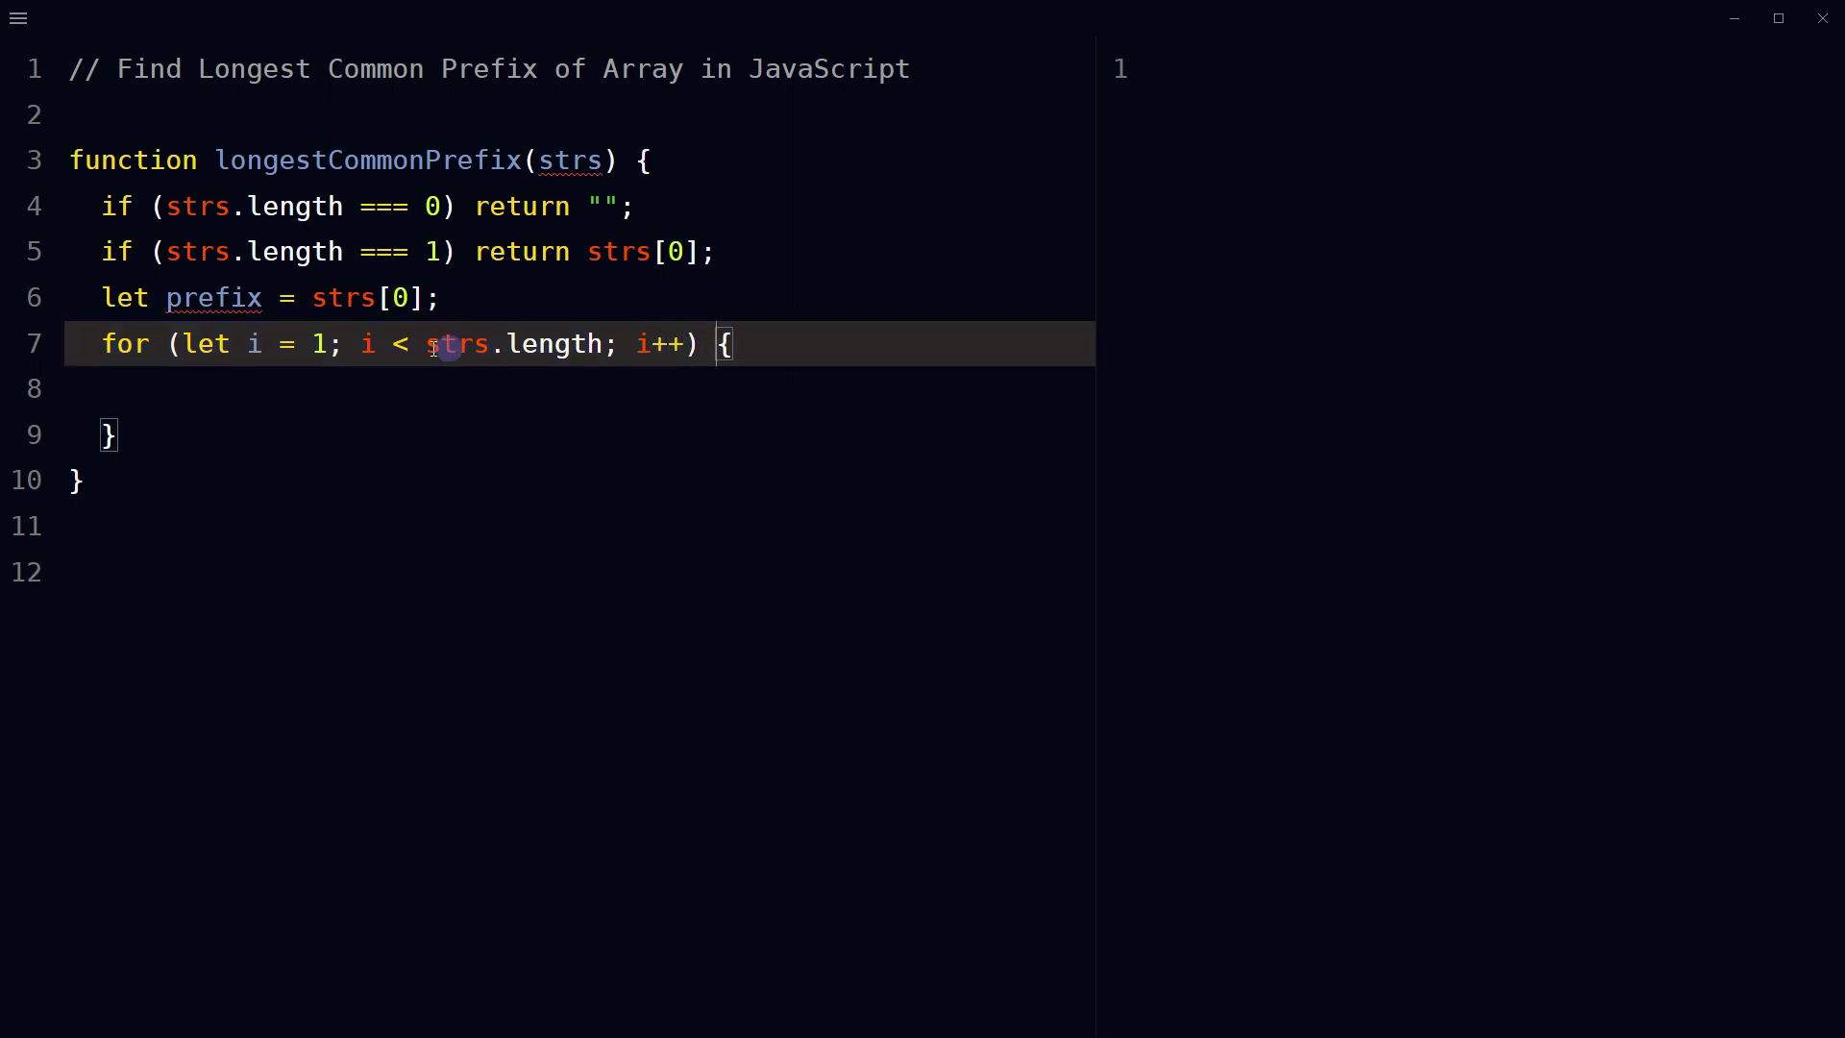
left_click_drag(247, 343, 334, 343)
left_click(515, 390)
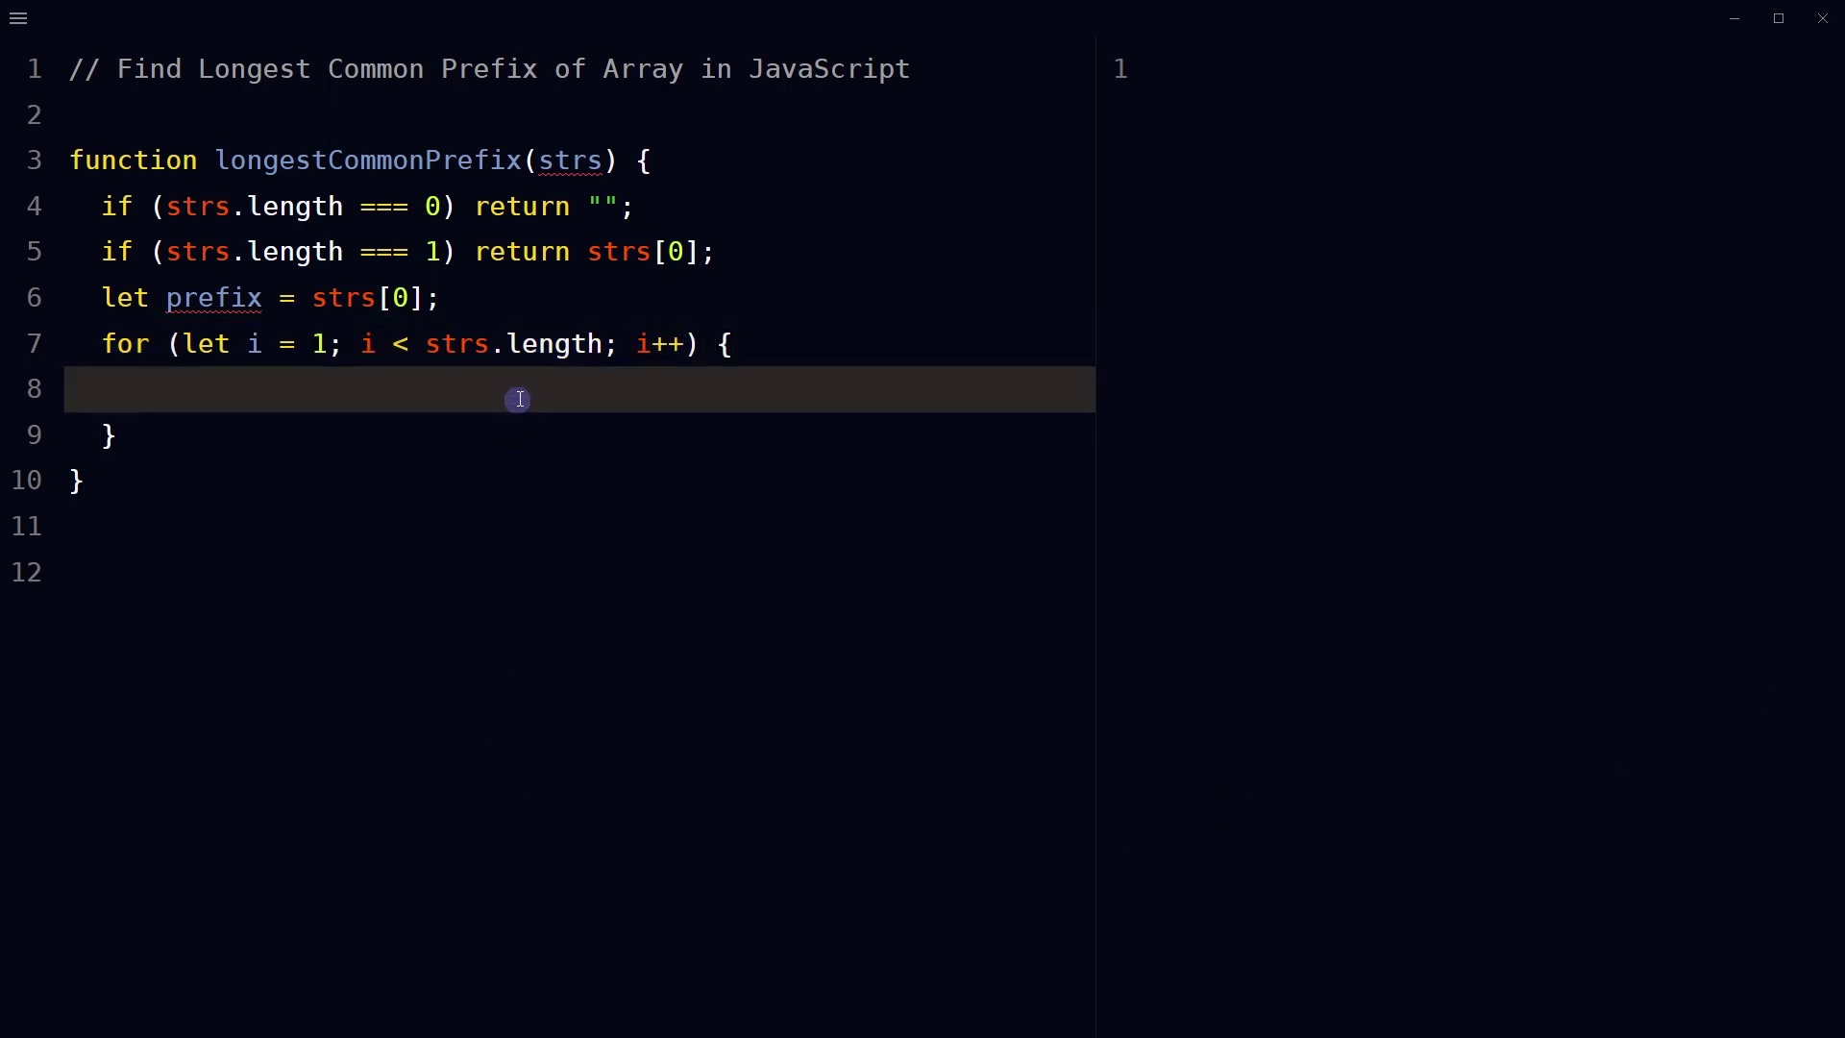
type("while (strs[i].indexOf(prefix) !== 0) {}")
Add a while loop that runs while strs[i].indexOf(prefix) !== 0.
key("Left")
key("Return")
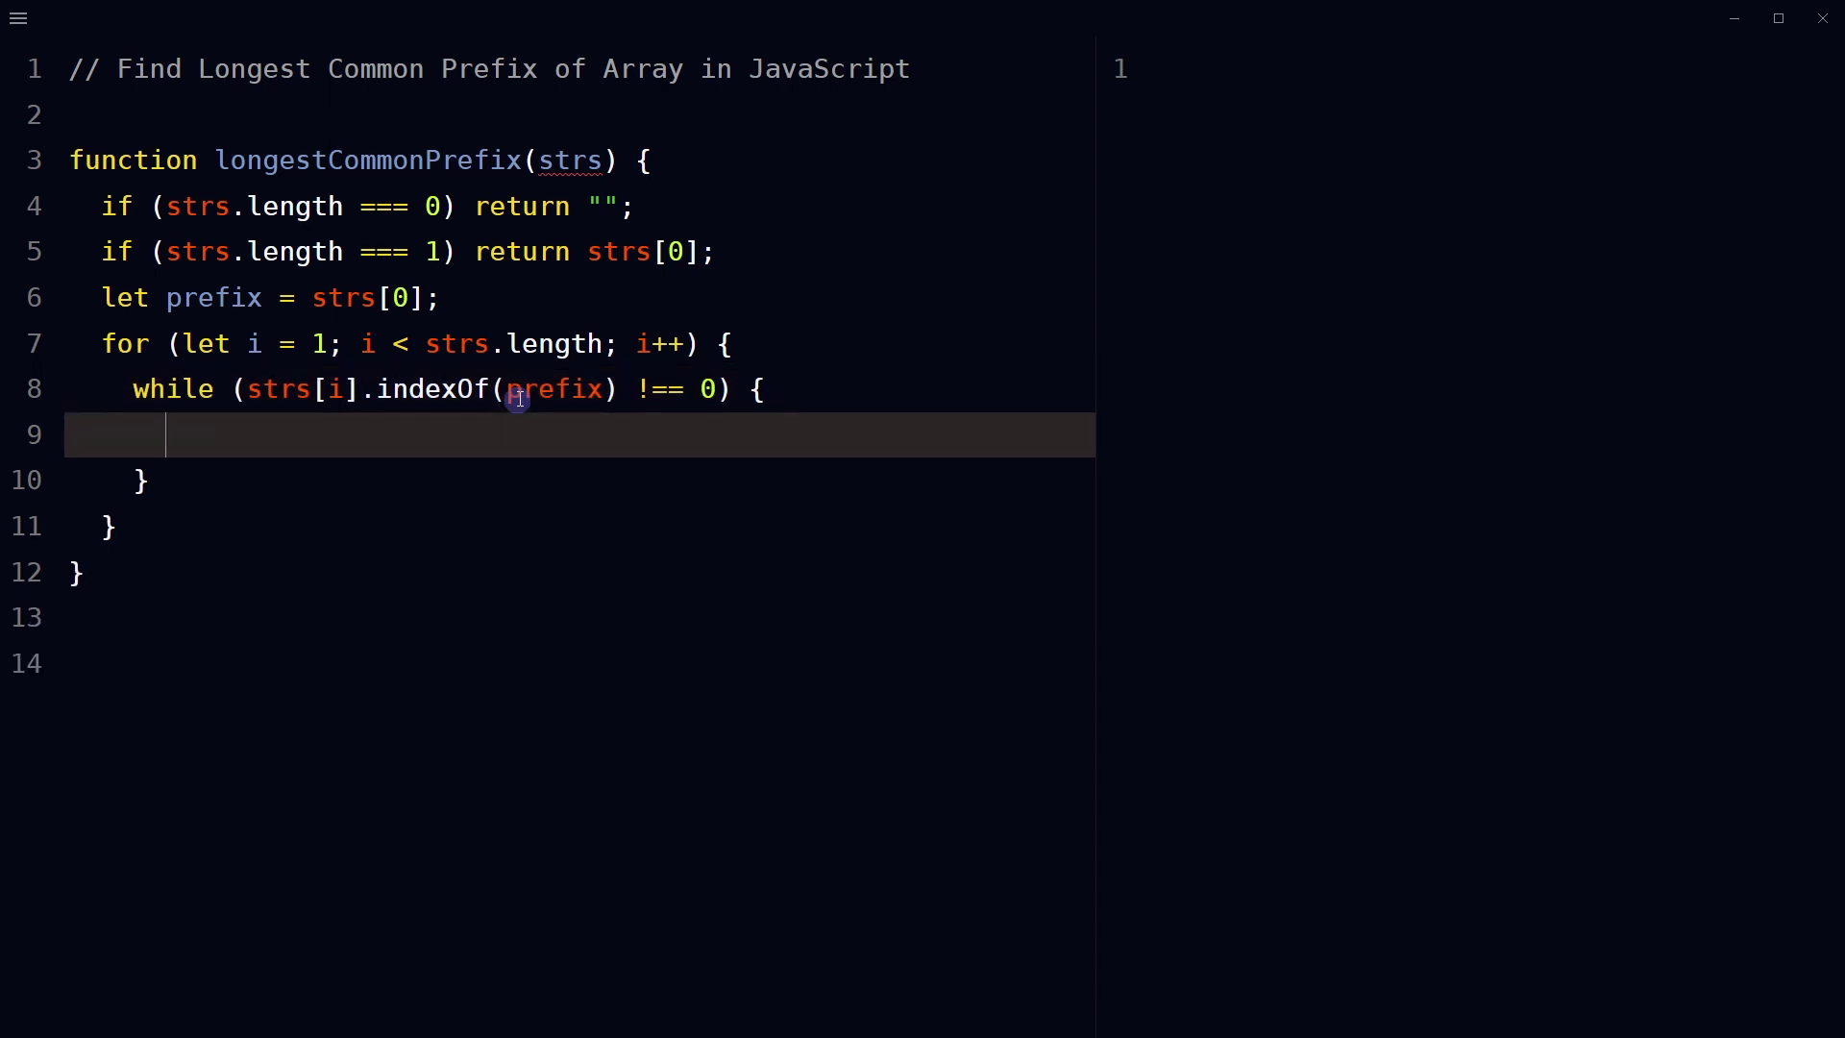
left_click_drag(248, 390, 617, 389)
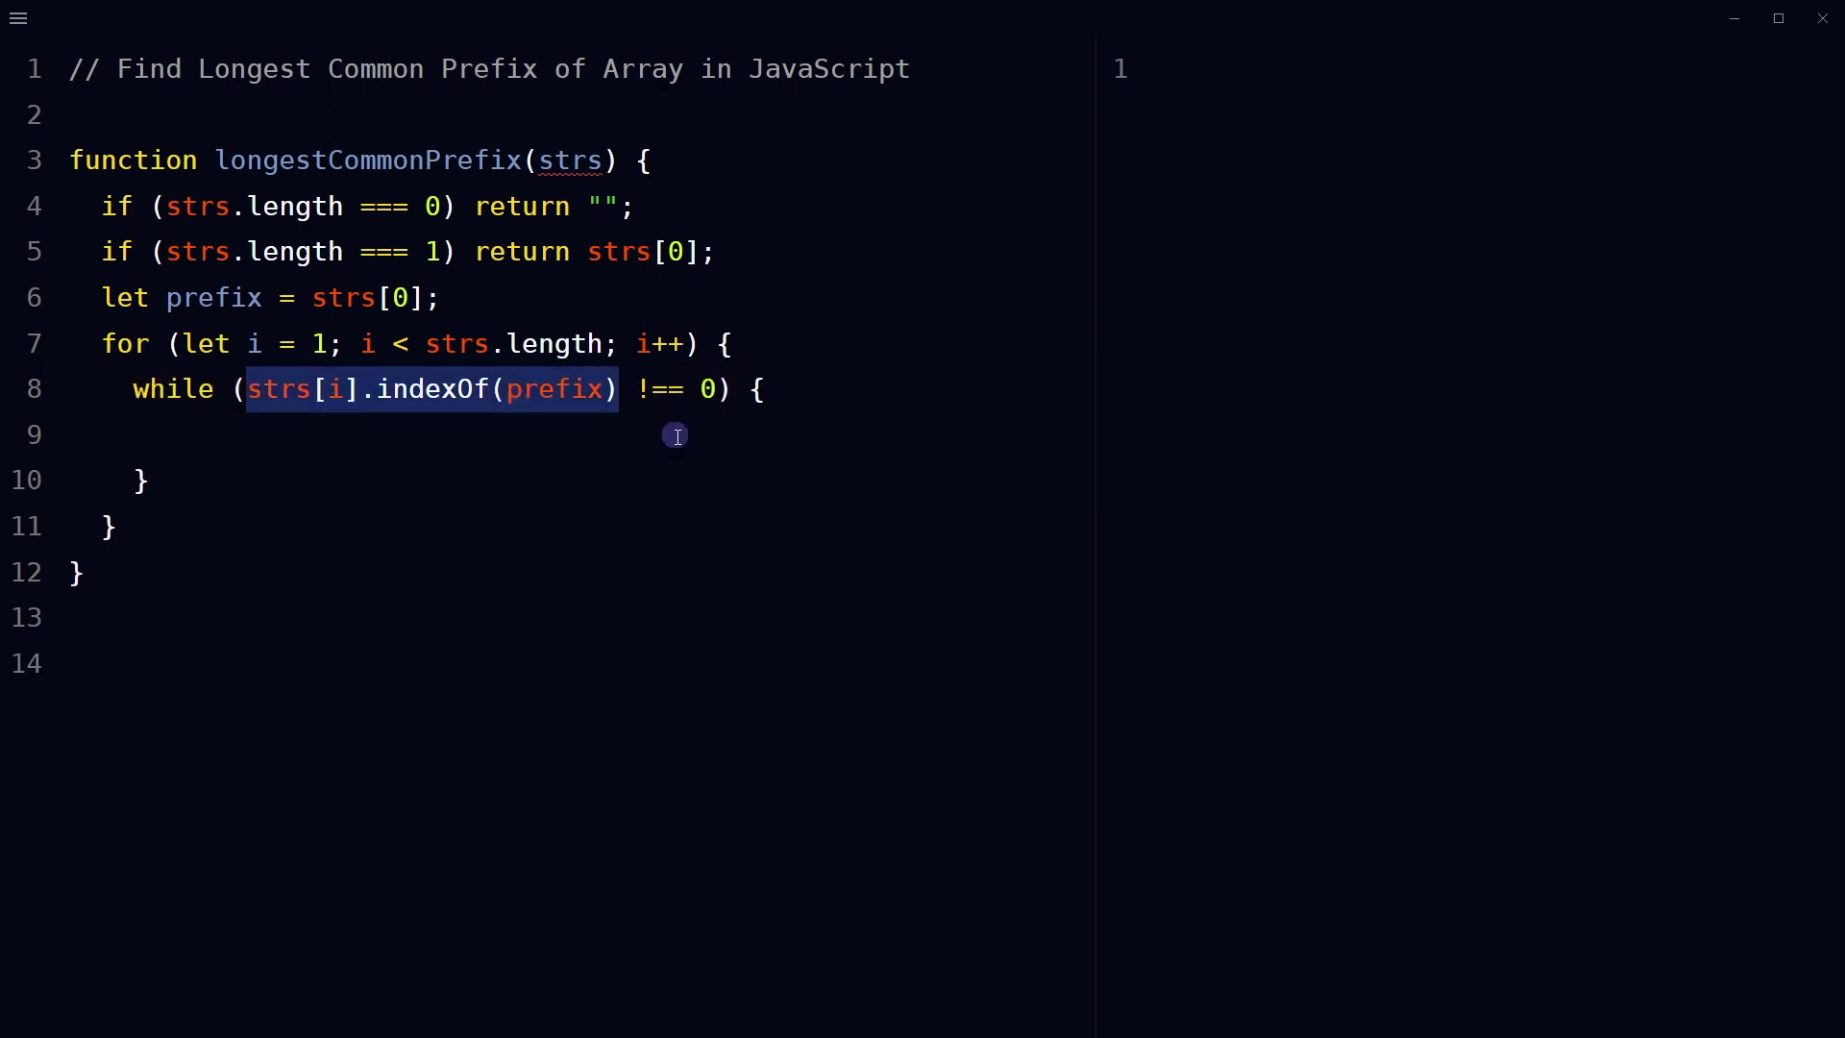
double_click(404, 392)
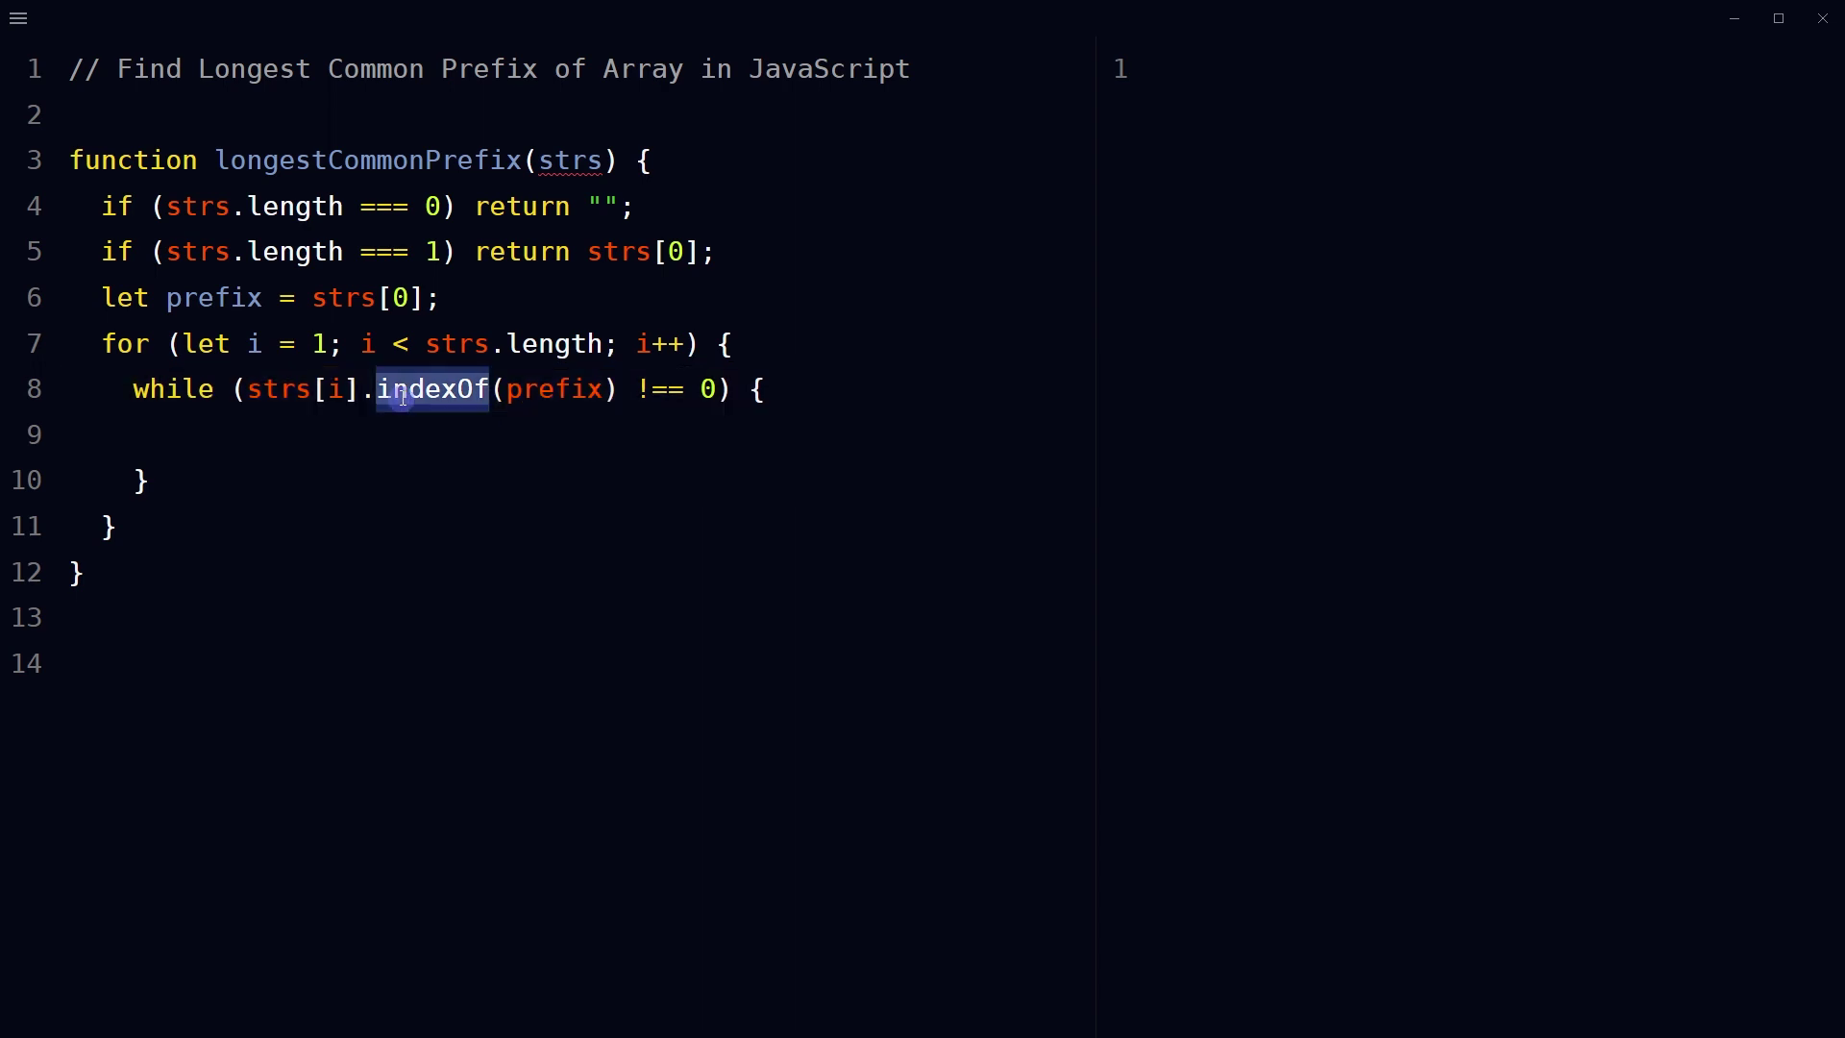
left_click_drag(245, 389, 722, 388)
Inside the while loop, set prefix to prefix.substring(0, prefix.length - 1).
left_click(650, 436)
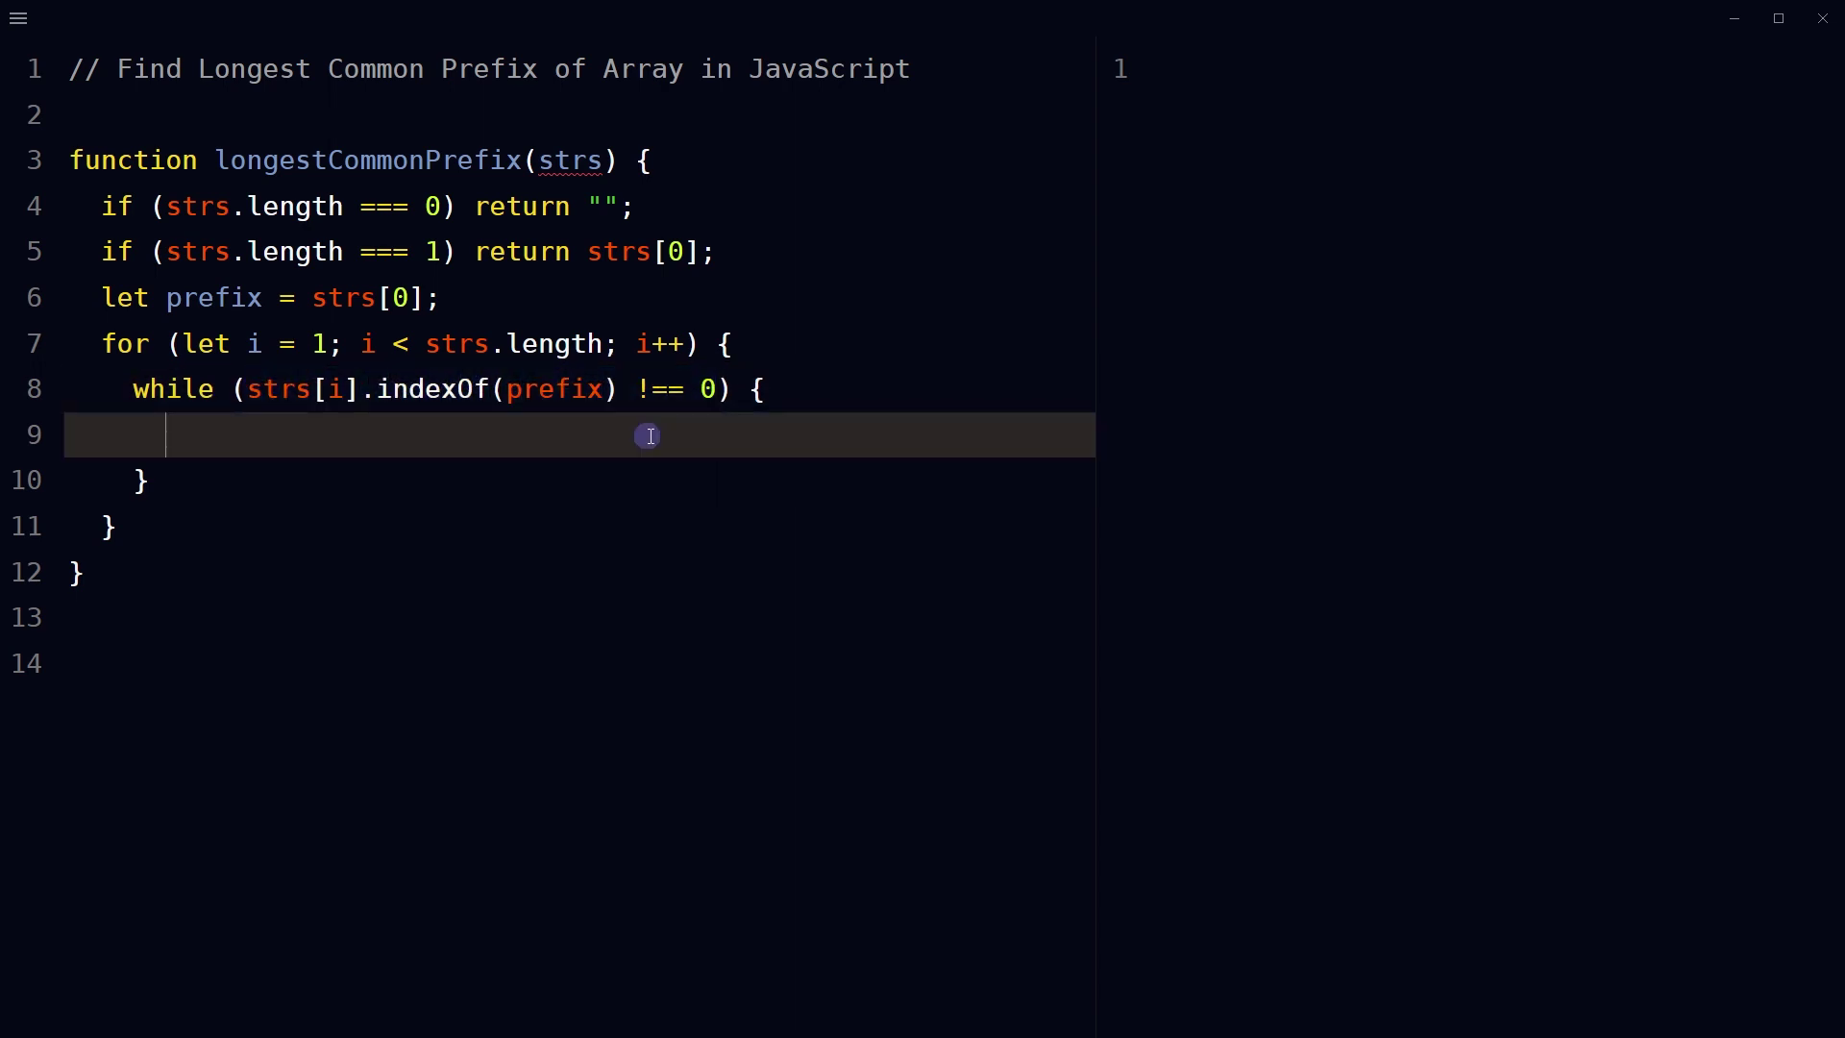
type("prefix = prefix.substring(0, prefix.length - 1);")
left_click_drag(312, 435, 962, 419)
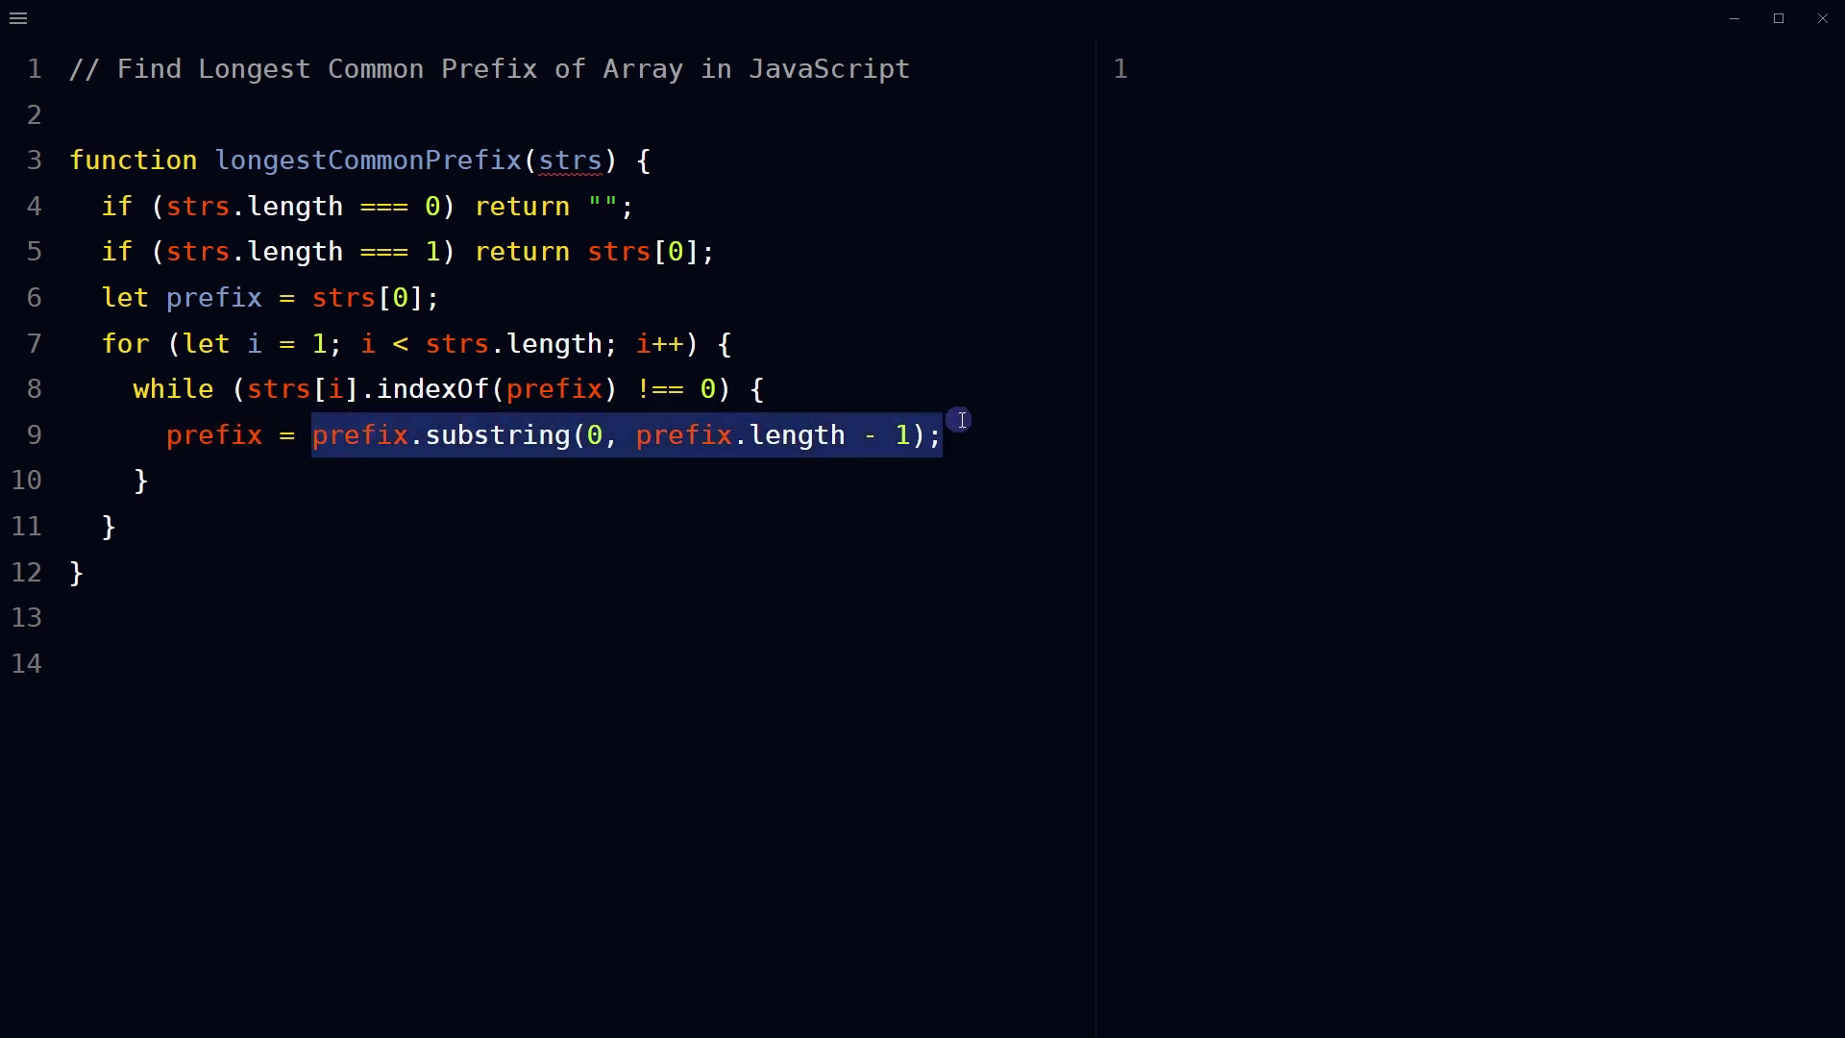
key("shift+Left")
double_click(536, 434)
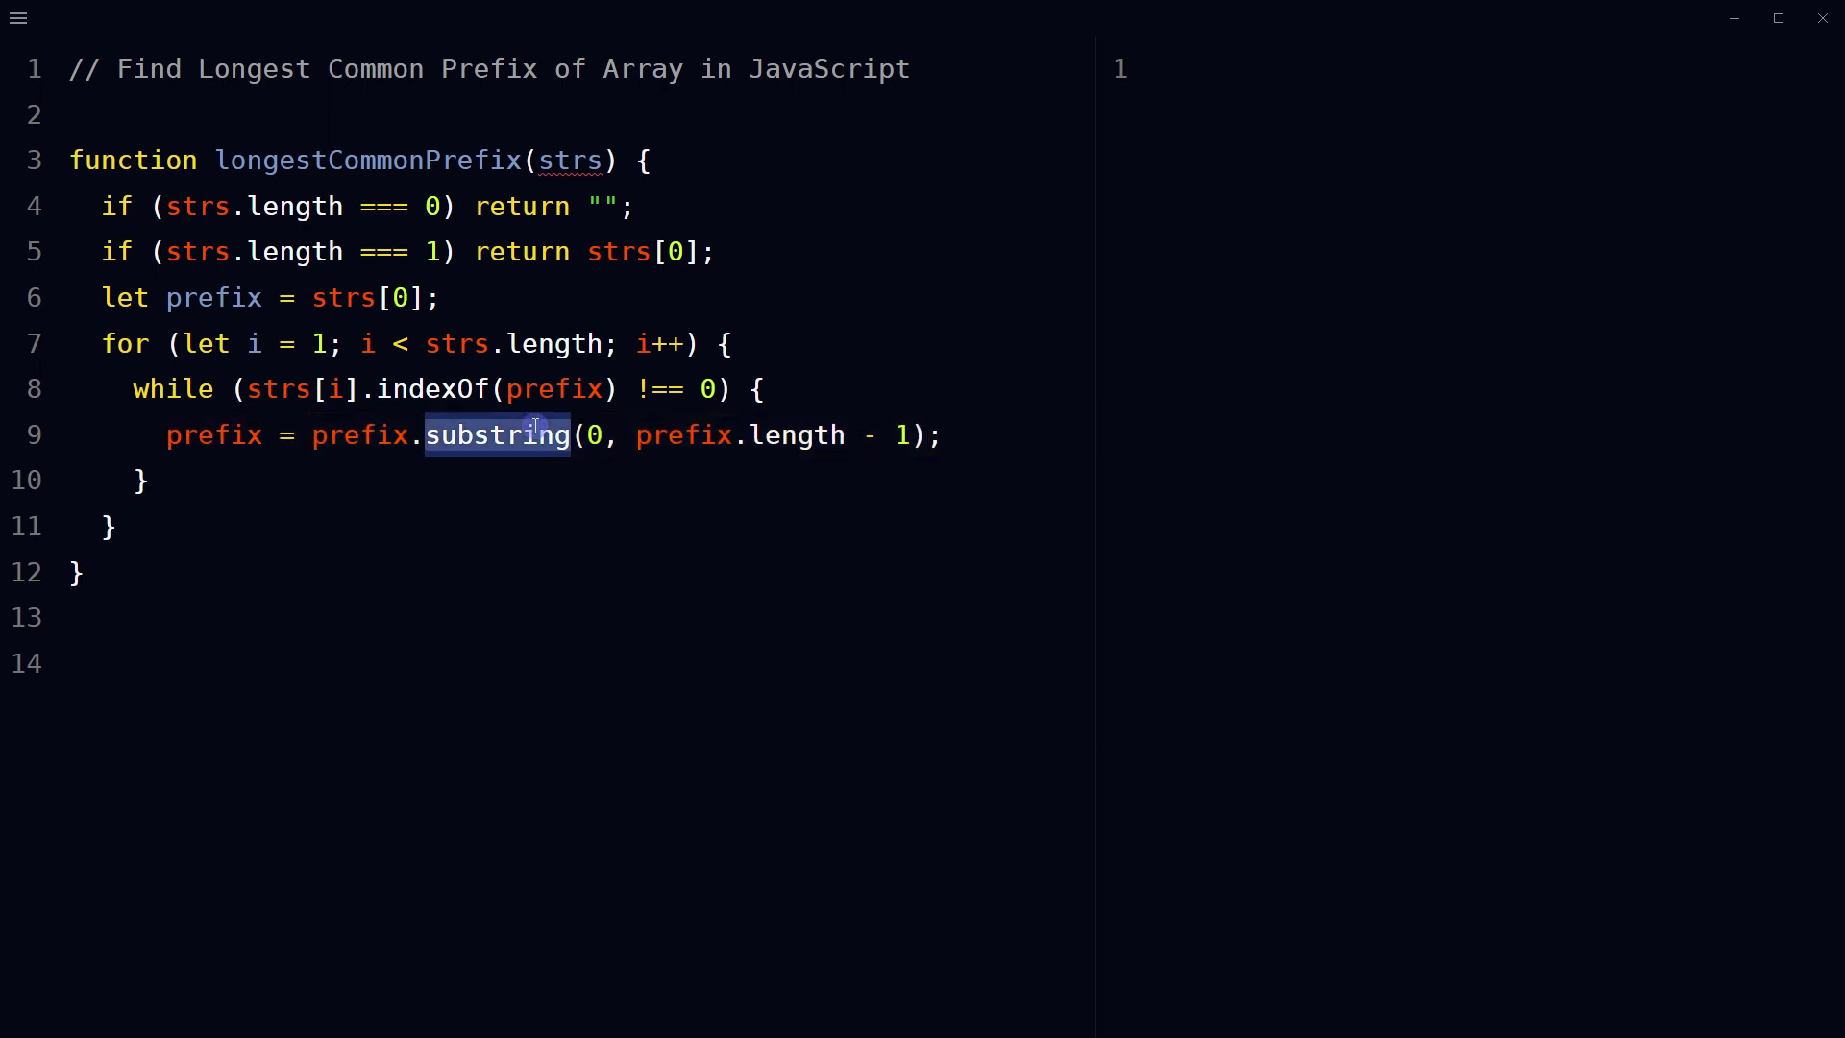
Add if (prefix.length === 0) return ""; below the substring line.
double_click(594, 434)
left_click_drag(596, 434, 911, 434)
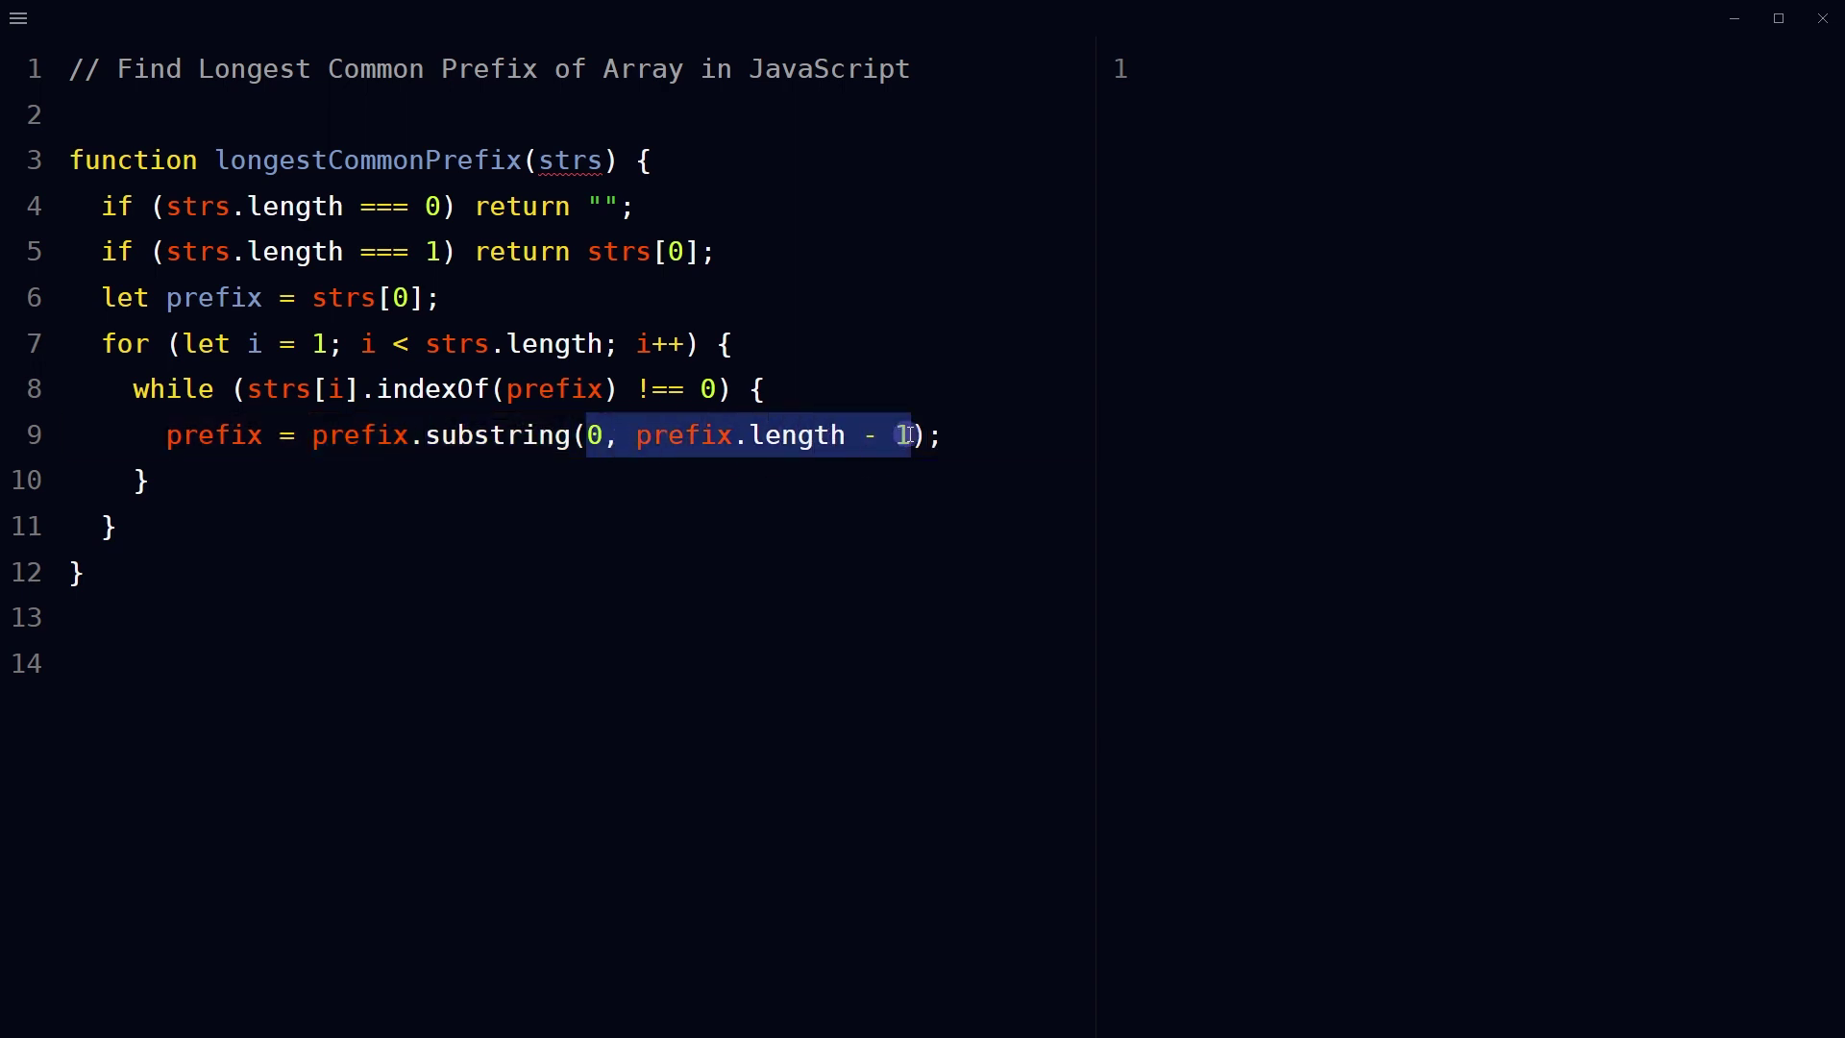
left_click(1016, 435)
key("Return")
type("if (prefix.length === 0) return \"\";")
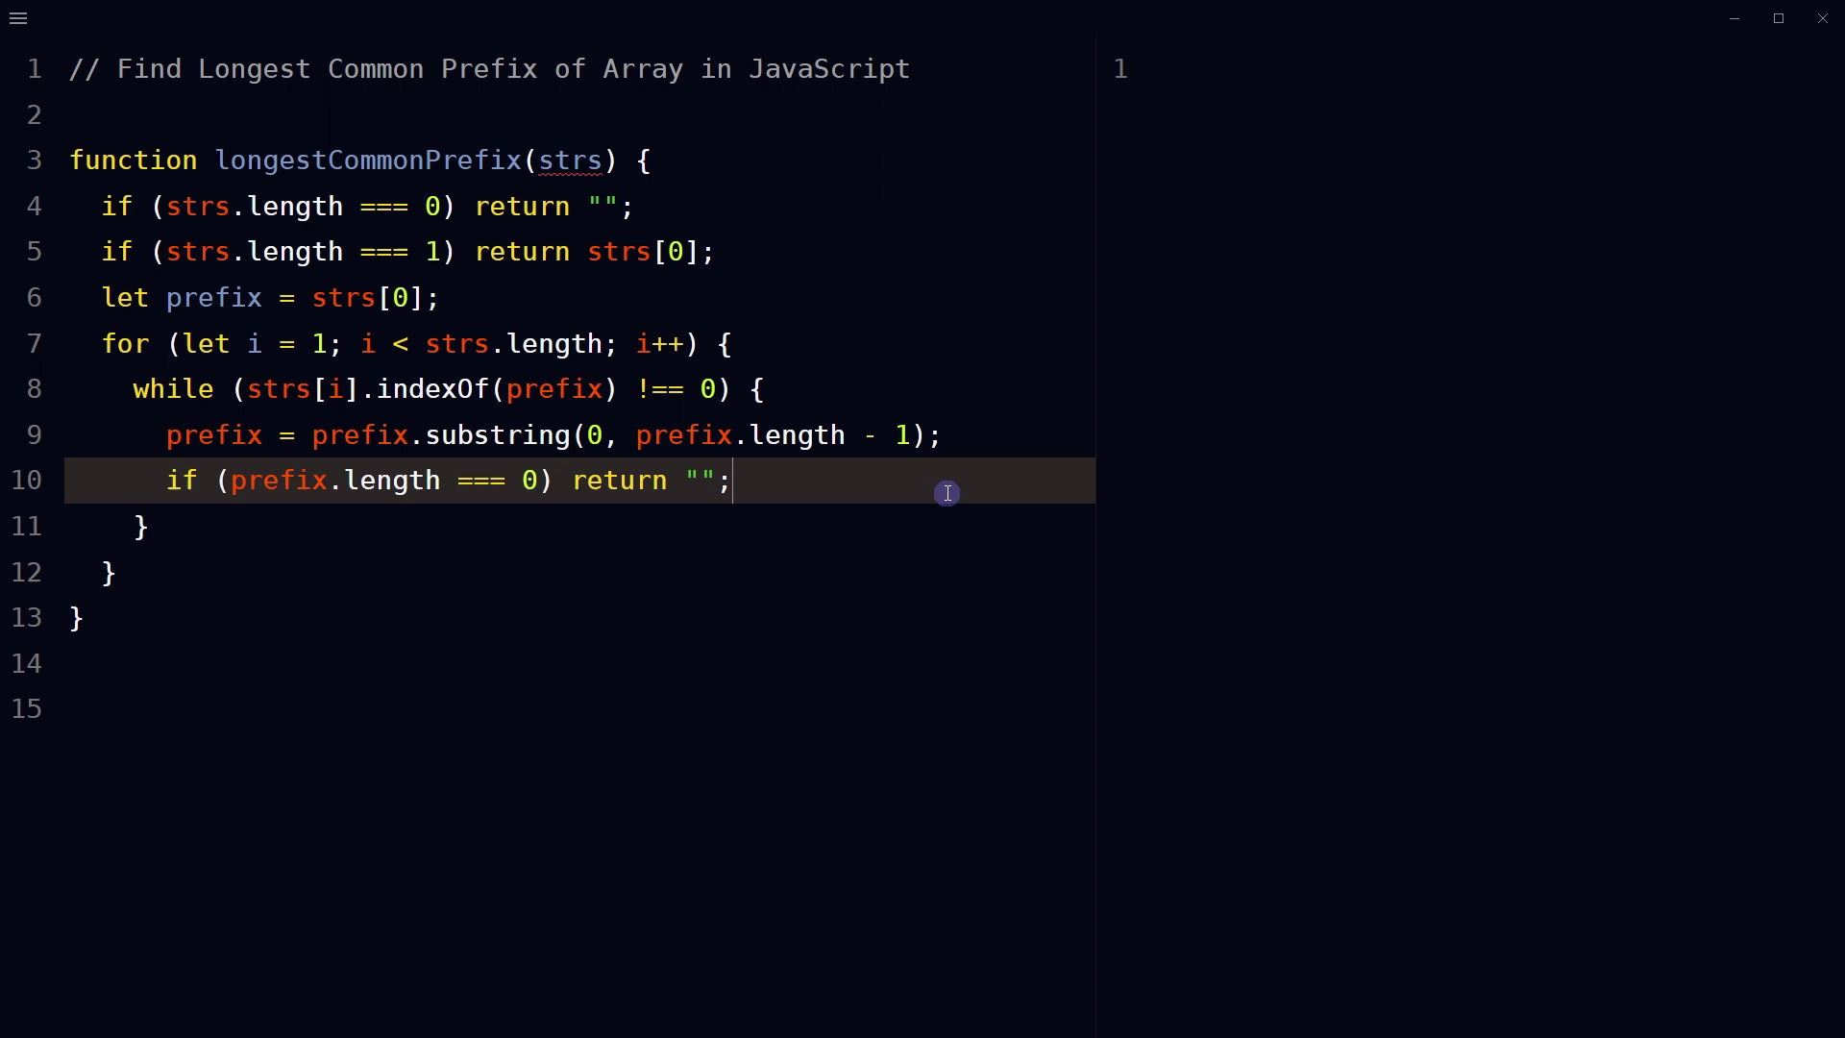
left_click_drag(231, 481, 536, 481)
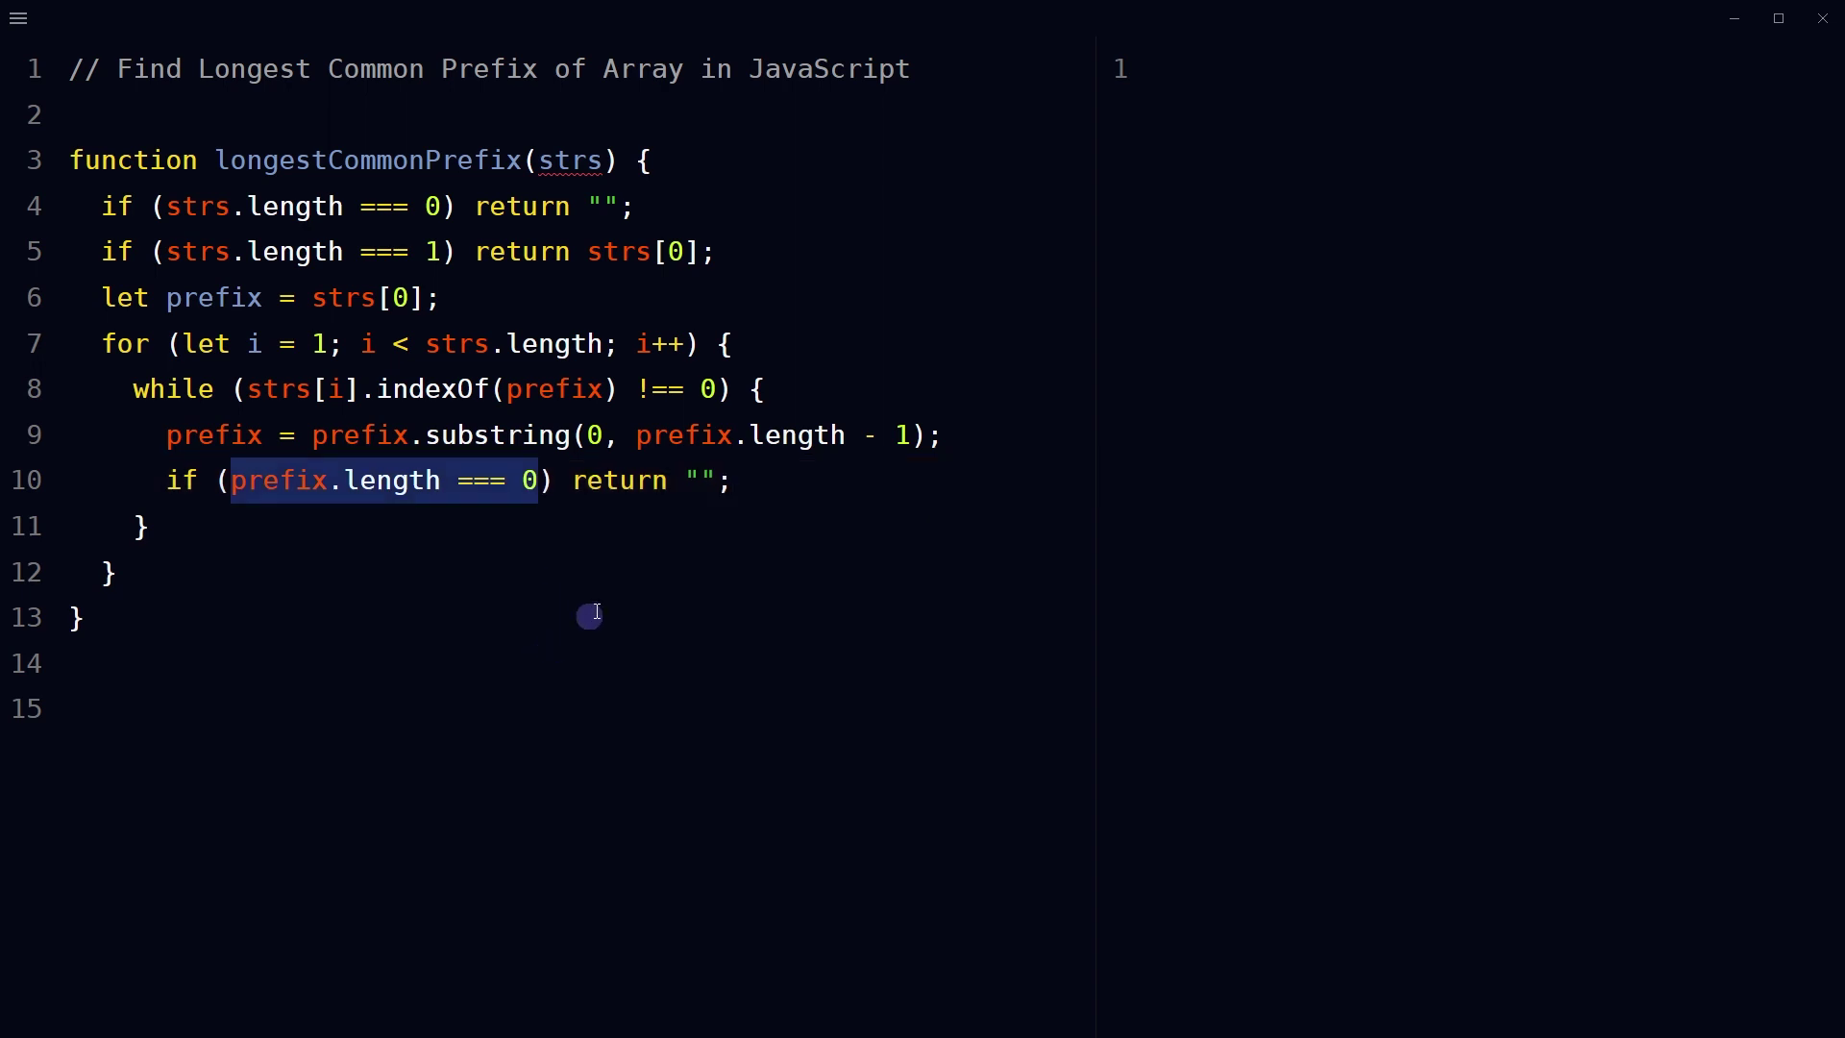
left_click_drag(573, 479, 730, 480)
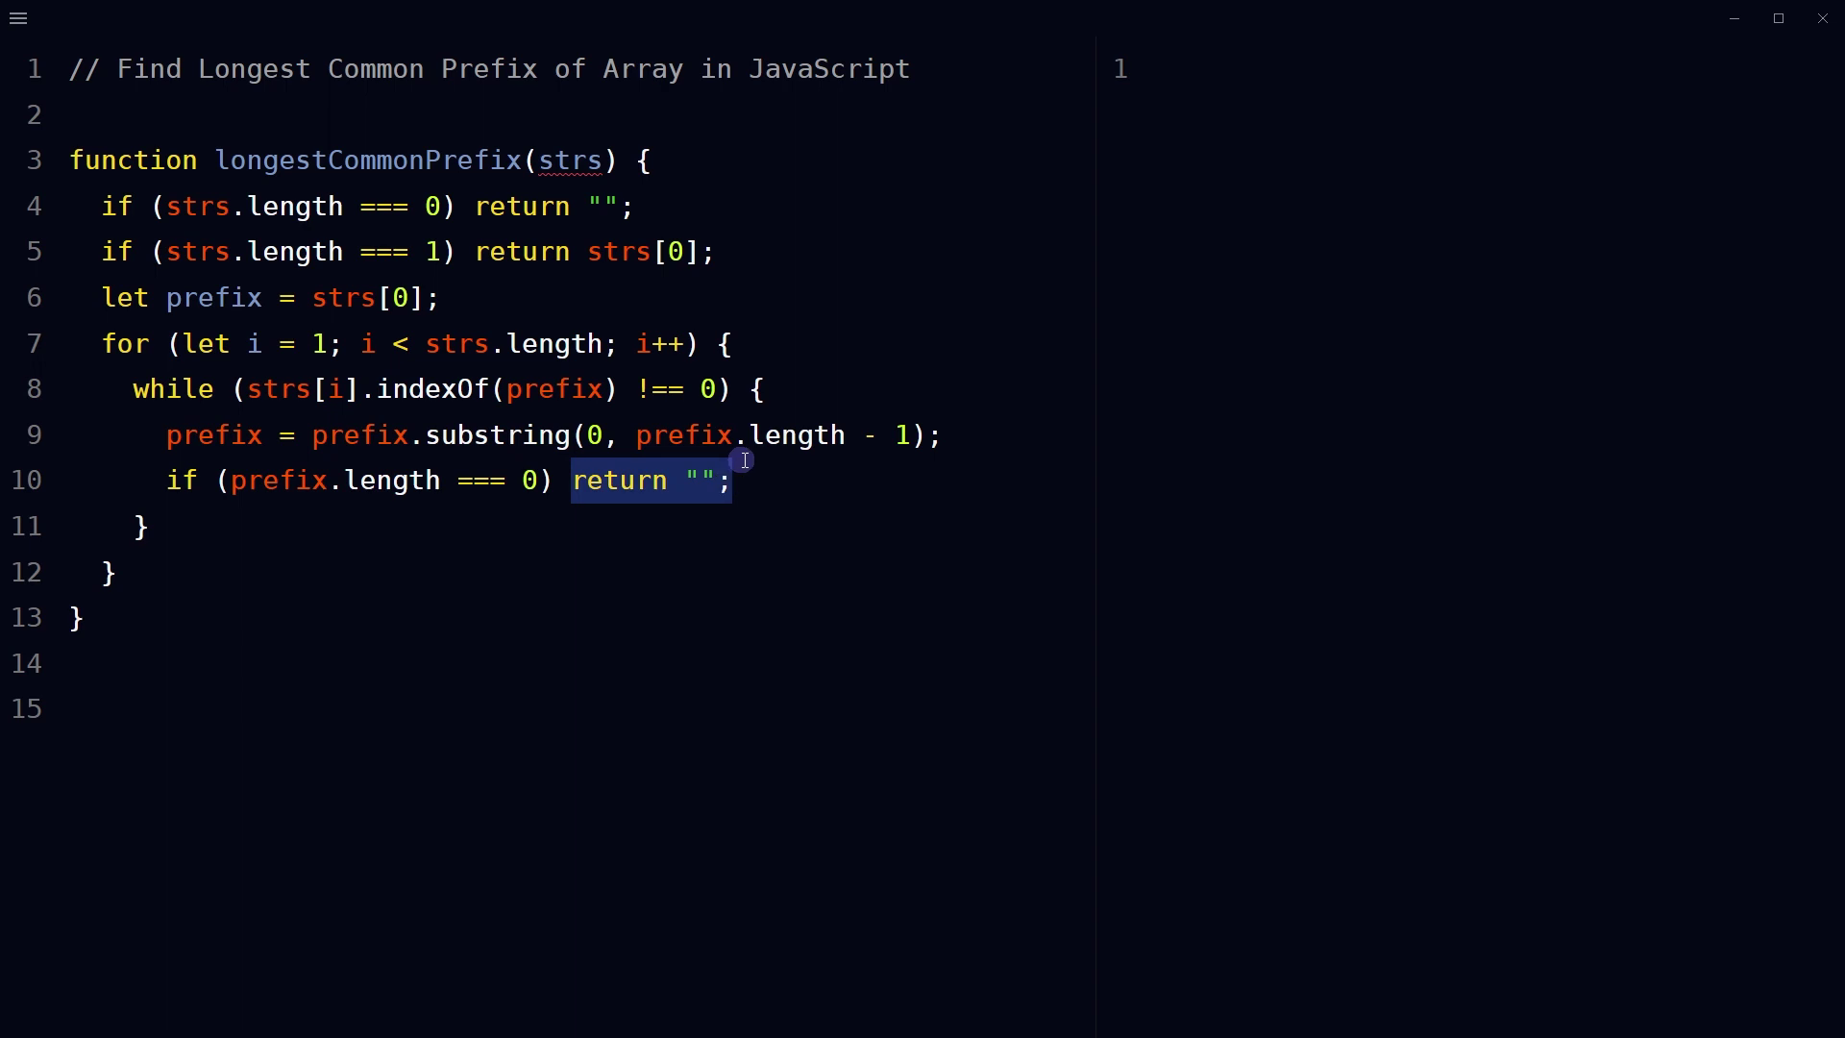
Add return prefix; after the for loop's closing brace.
left_click(514, 572)
key("Return")
type("return prefix;")
key("shift+Home")
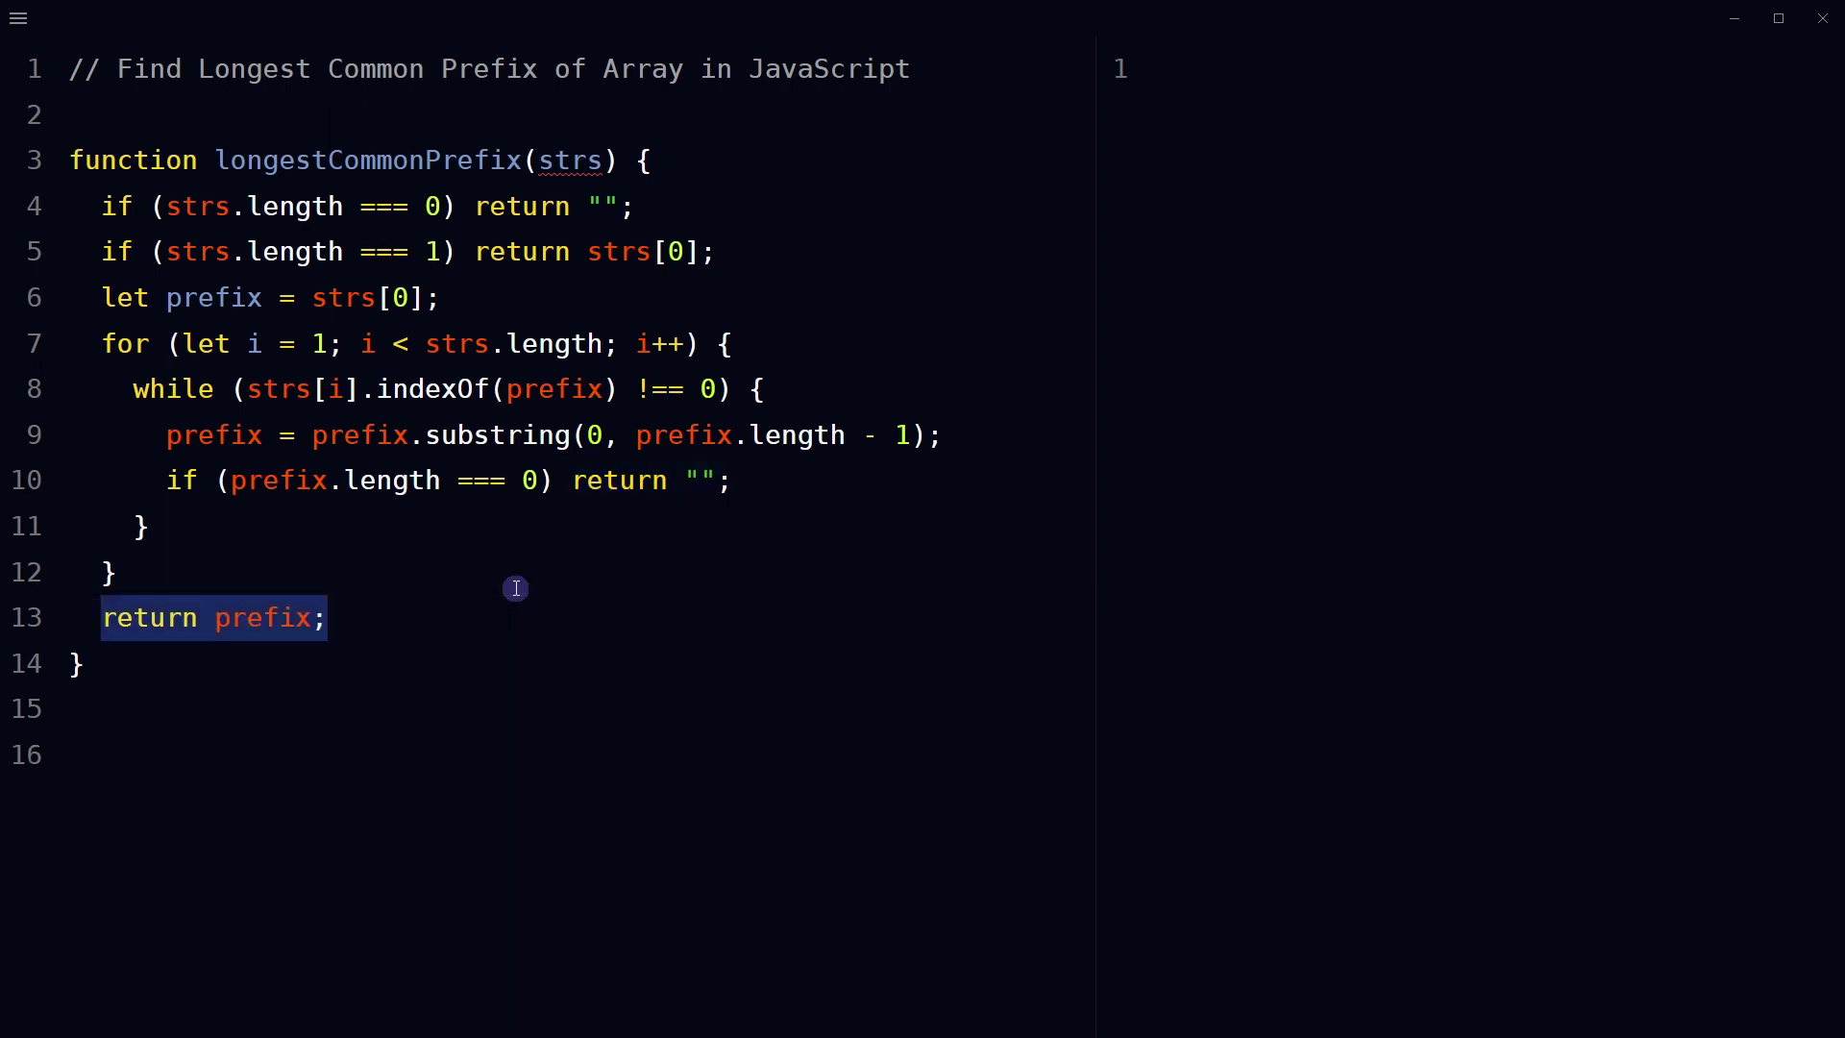
double_click(263, 617)
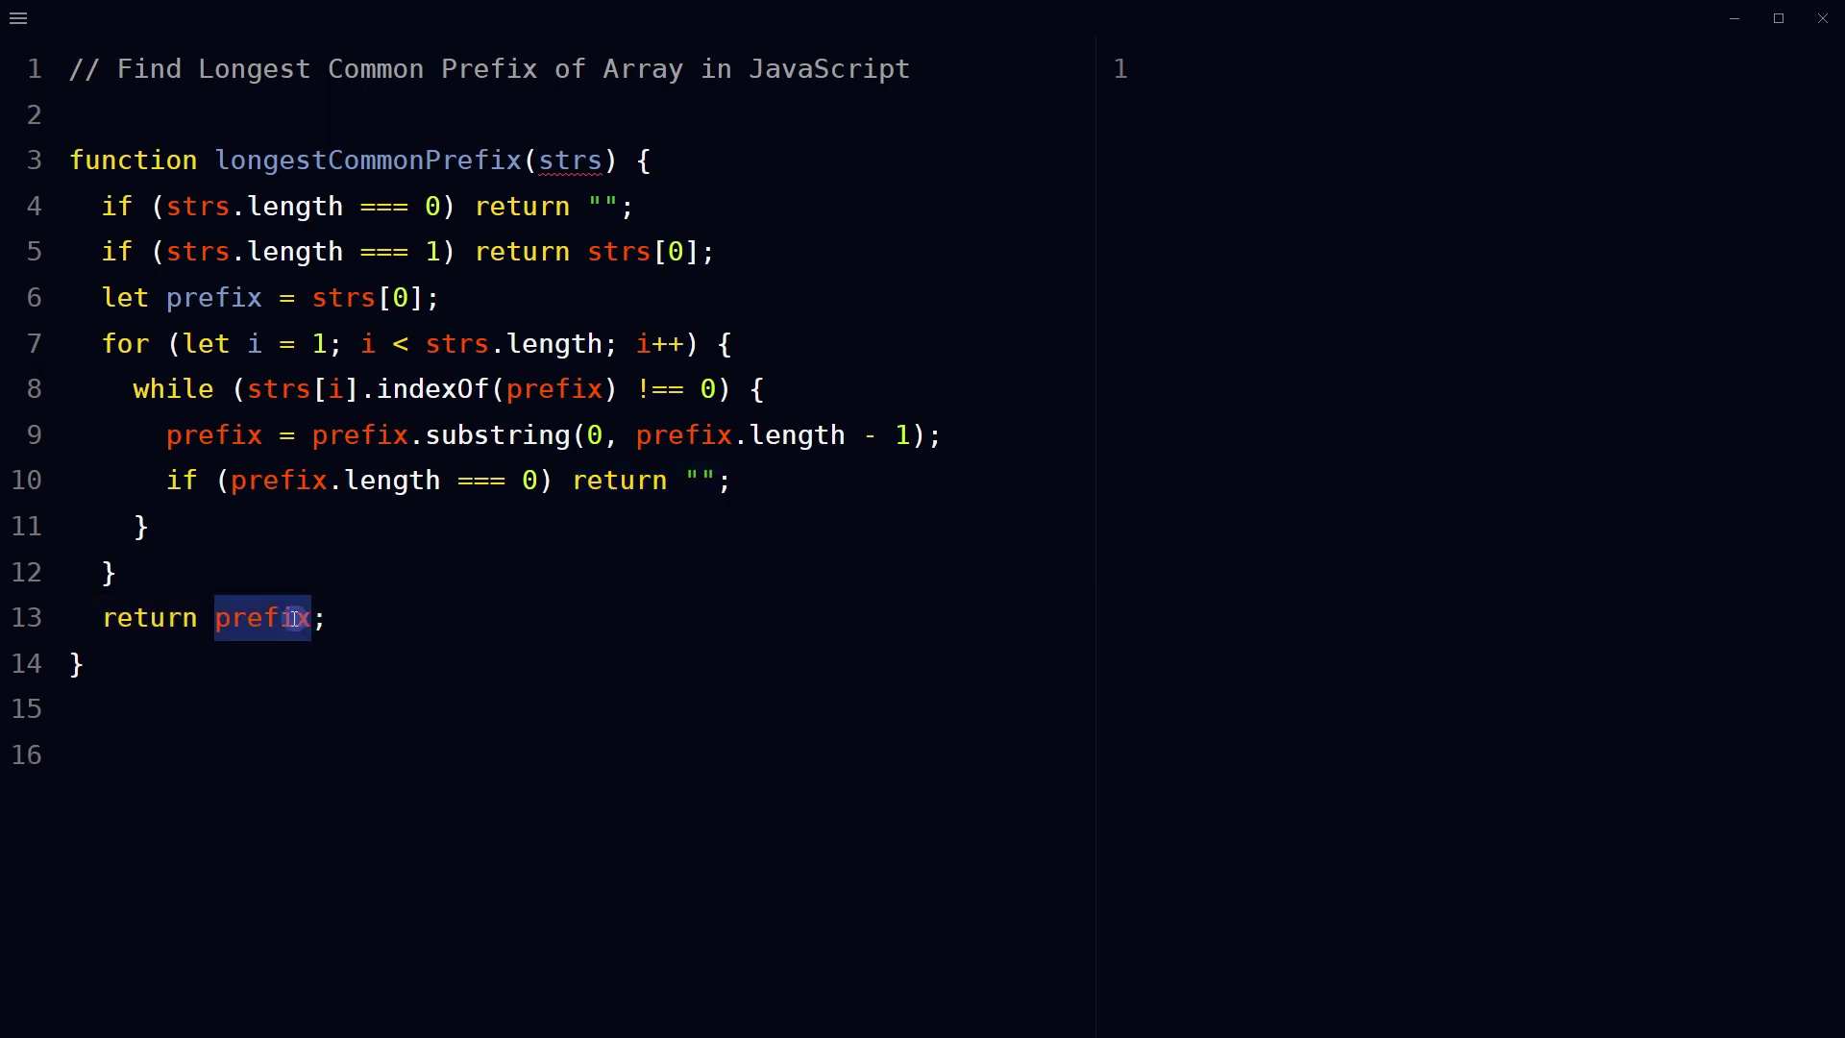
left_click_drag(104, 298, 440, 302)
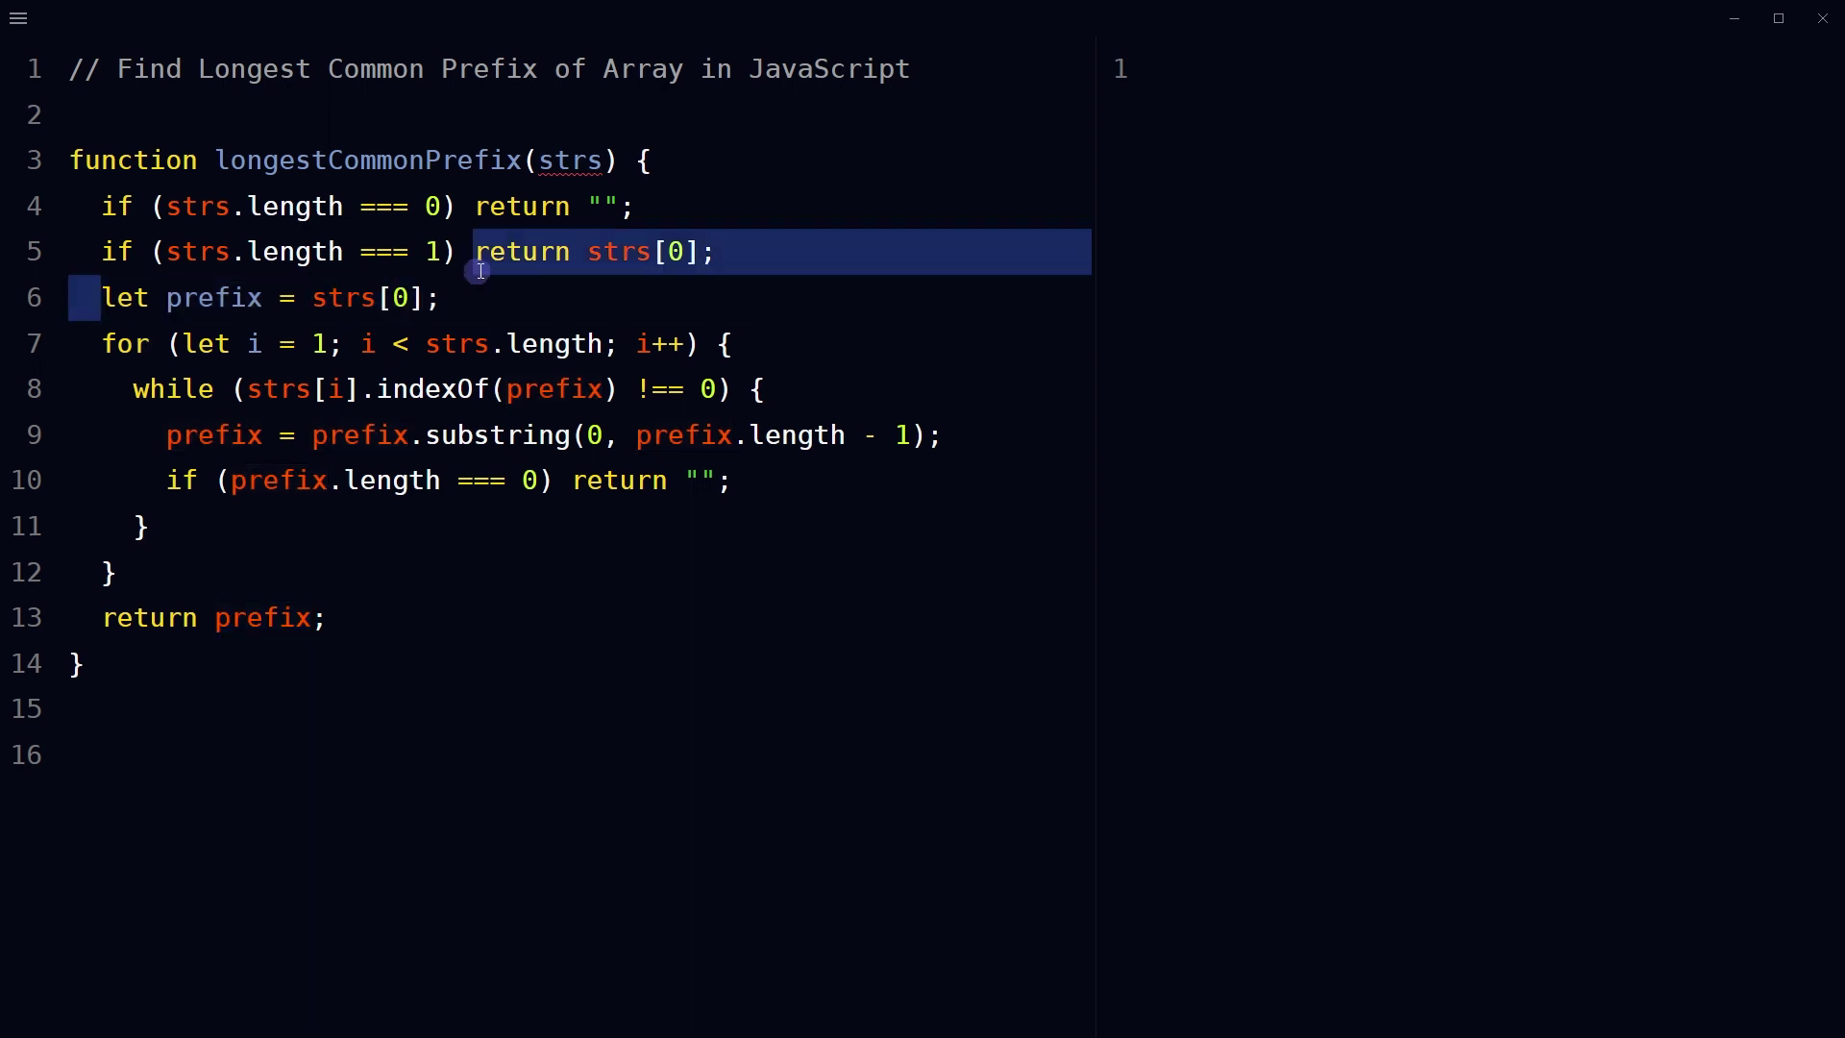
double_click(259, 617)
left_click(660, 706)
key("Return")
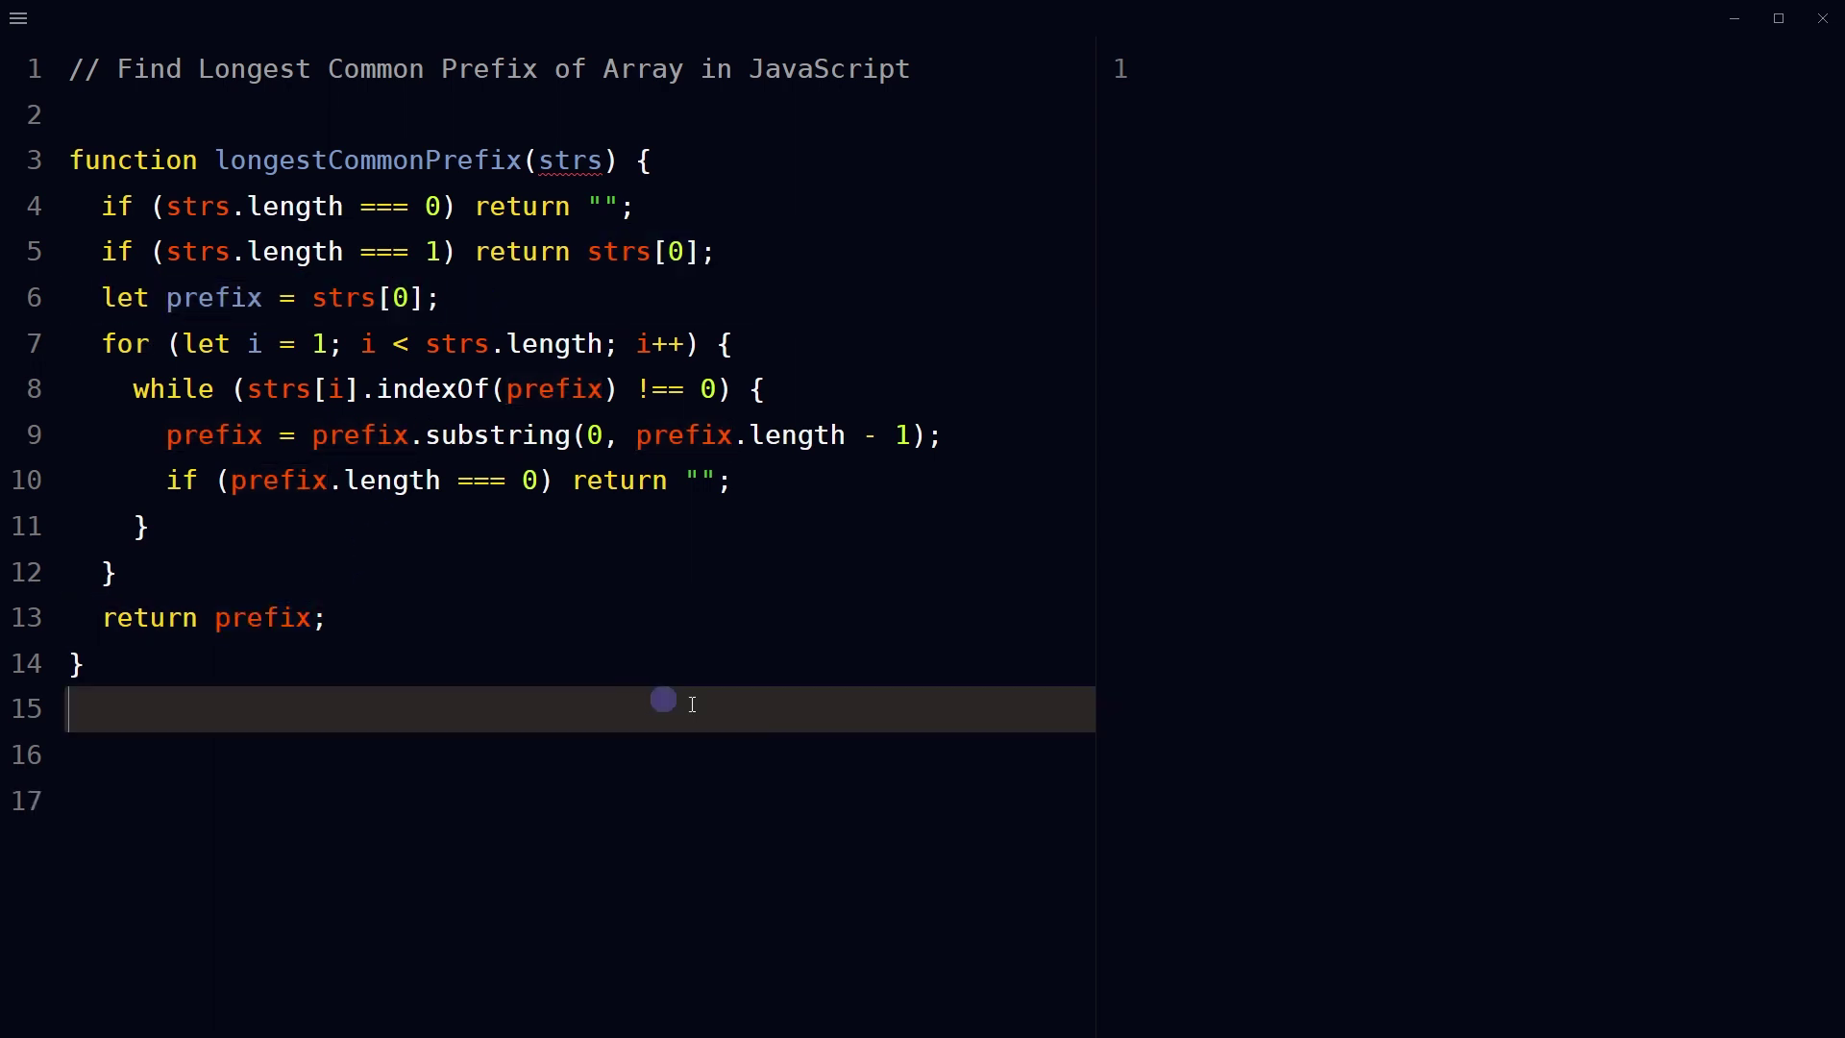
type("const strs = [\"prepared\", \"preoccupied\", \"pretend\", \"preschool\"]; longestCommonPrefix(strs);")
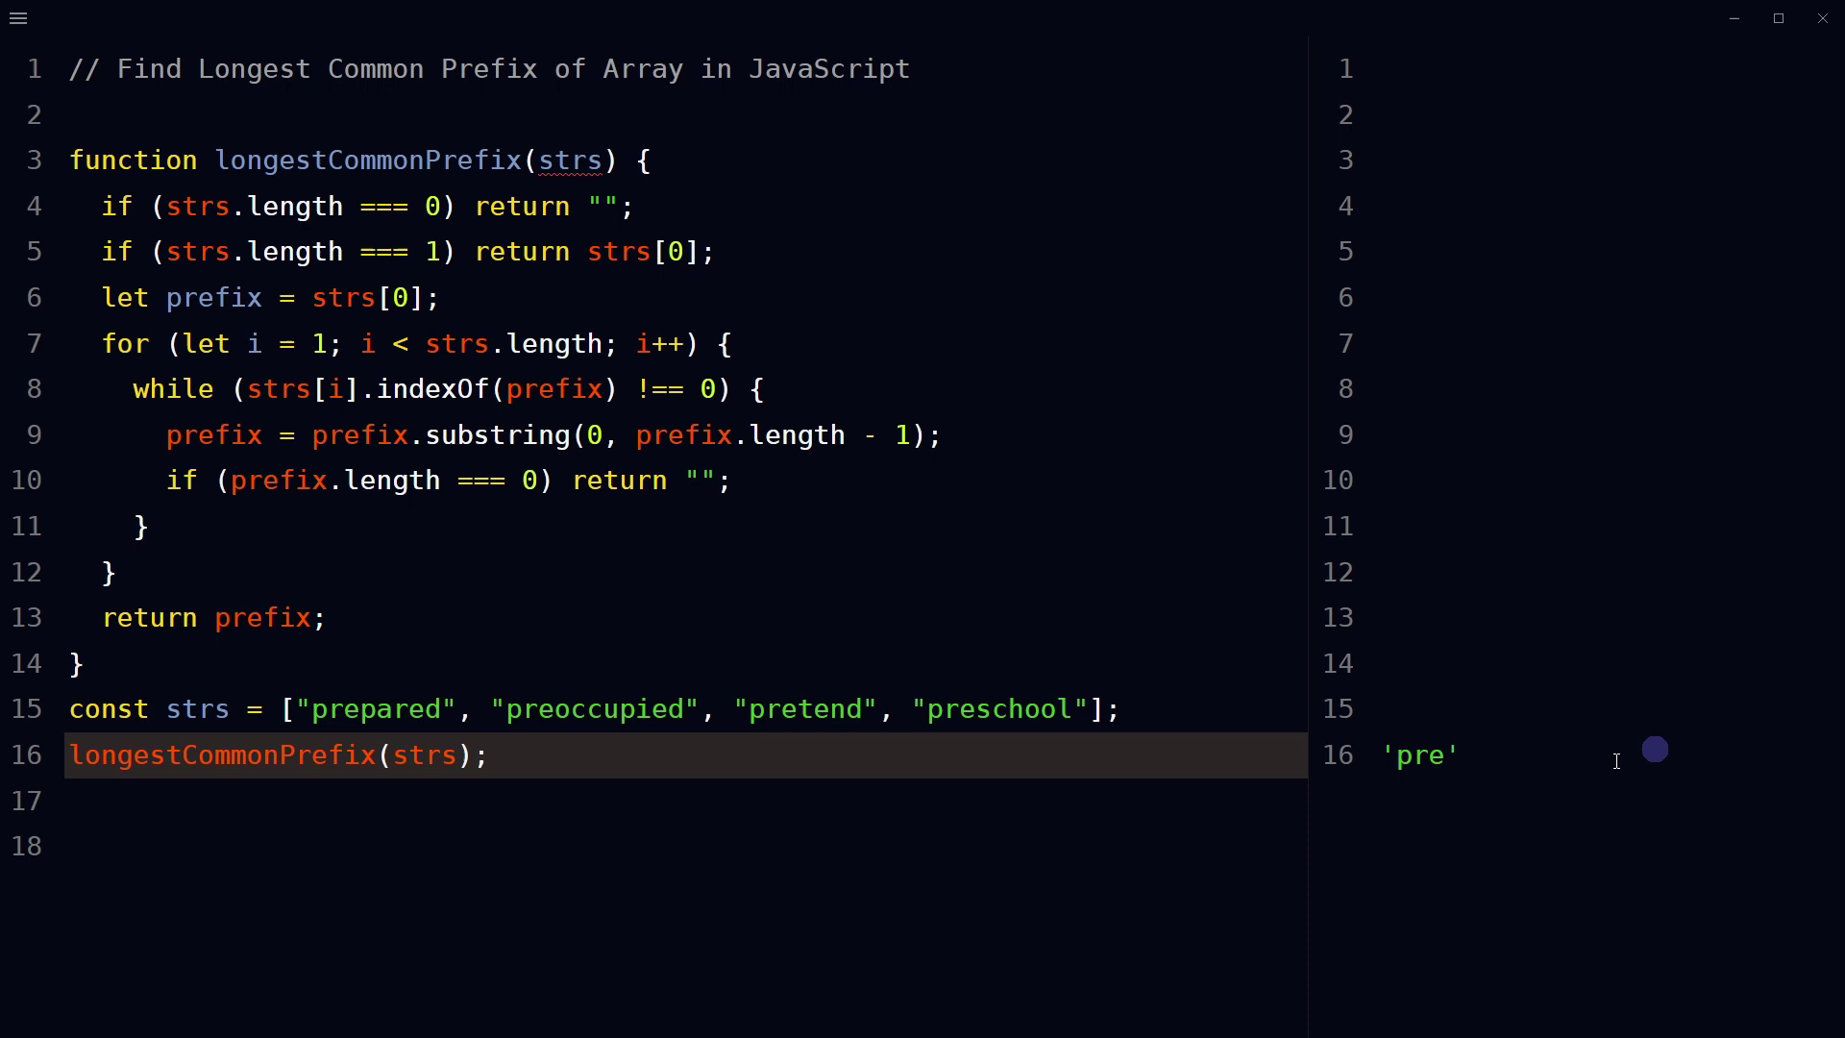
left_click(989, 706)
left_click_drag(989, 706, 69, 708)
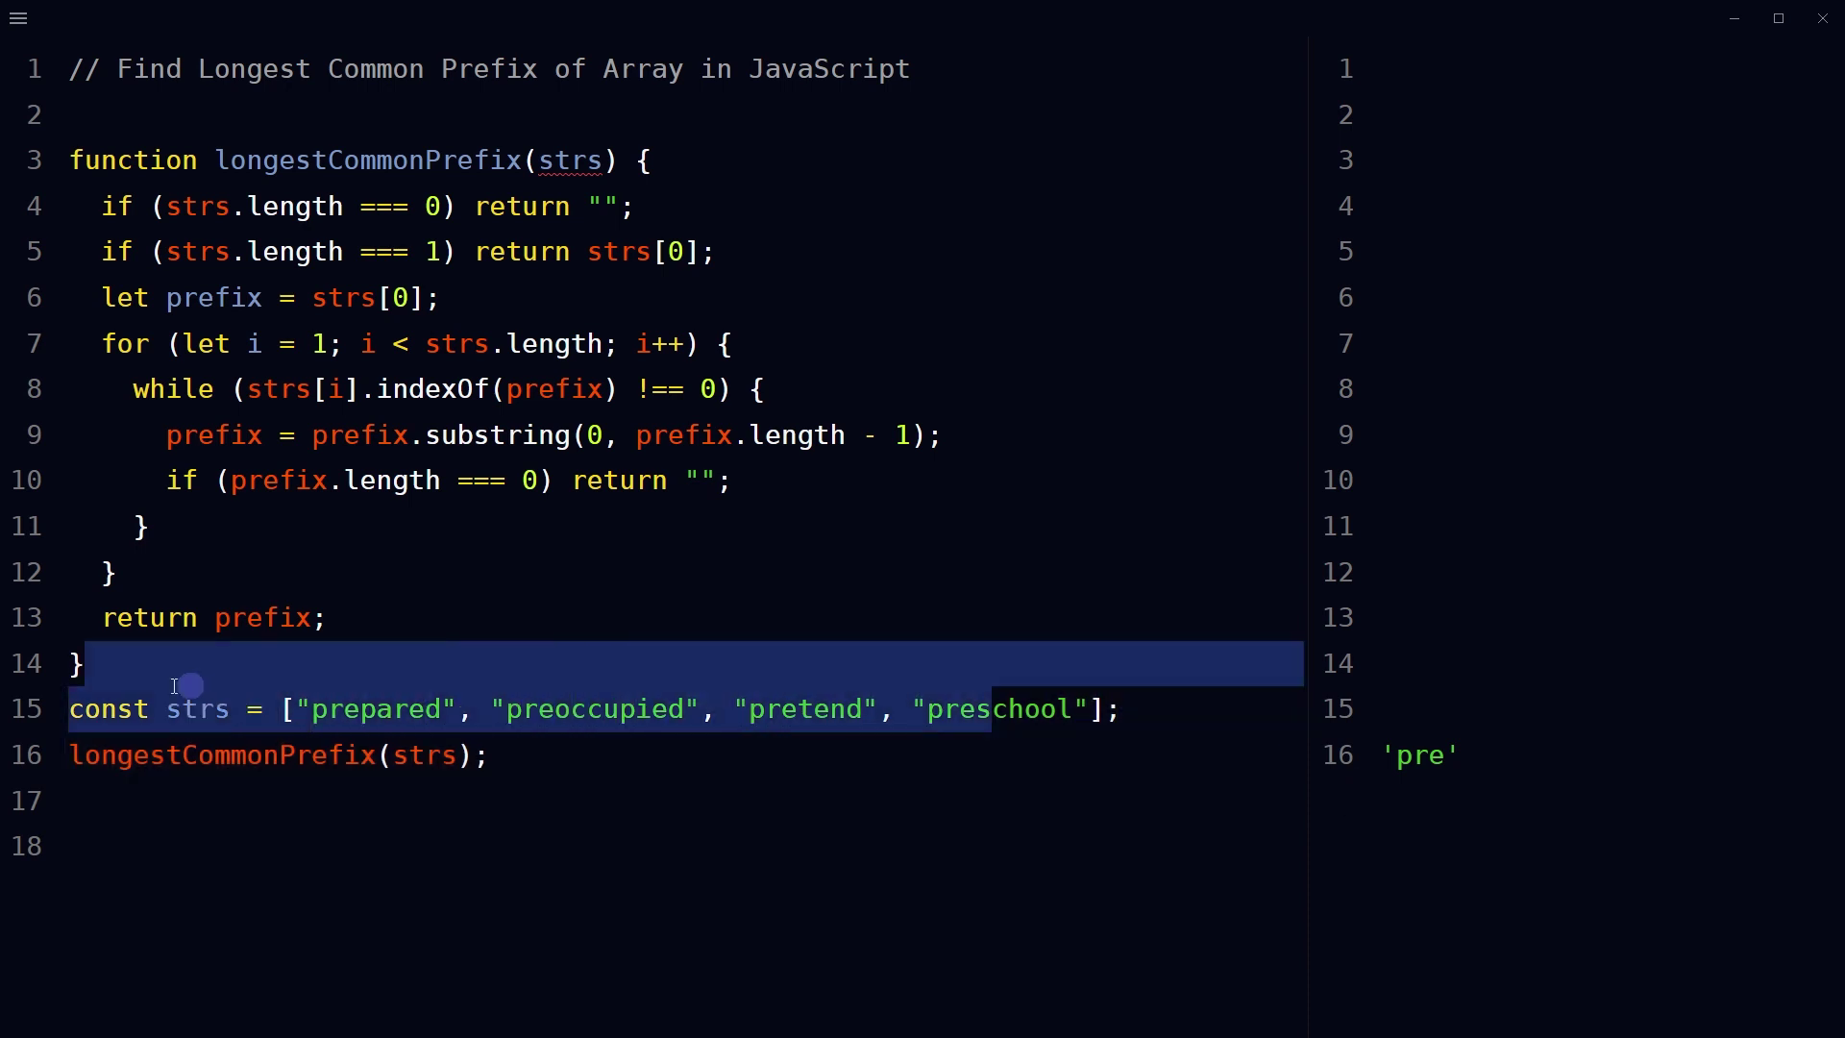
double_click(223, 760)
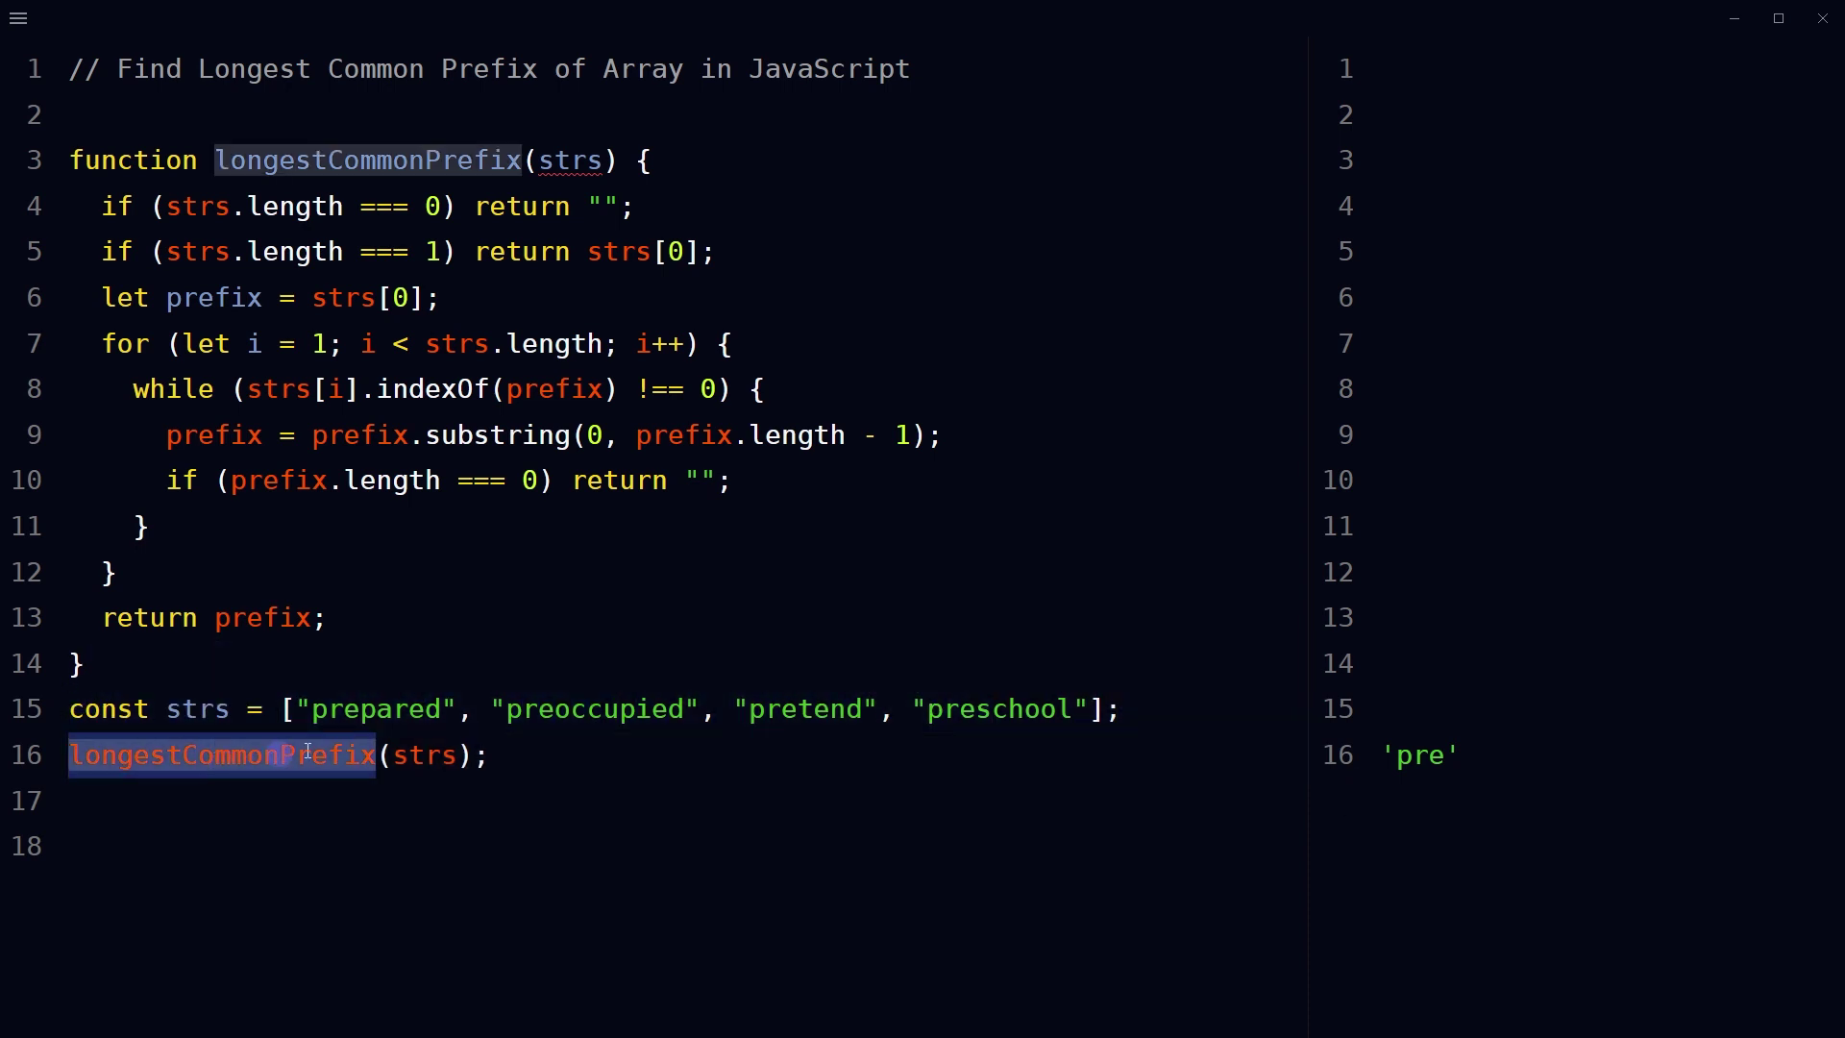
double_click(411, 754)
left_click(411, 754)
double_click(412, 755)
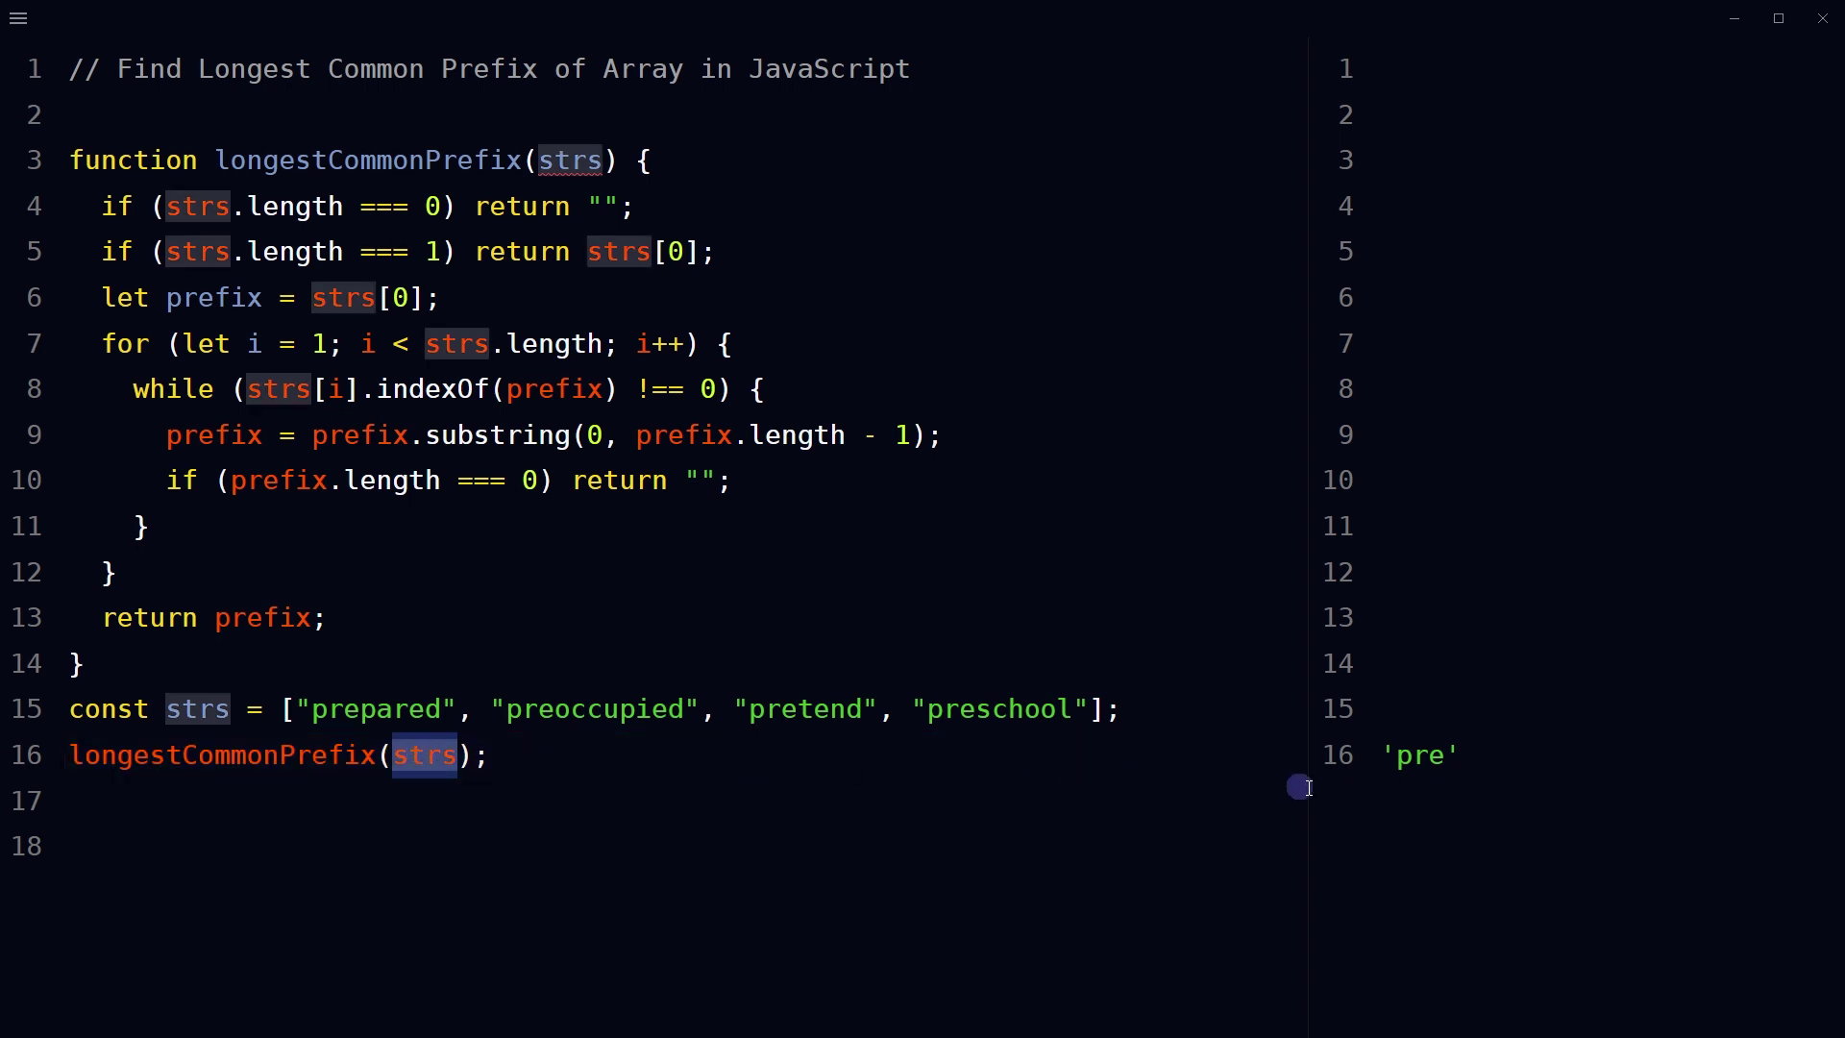
left_click_drag(1470, 755, 1344, 760)
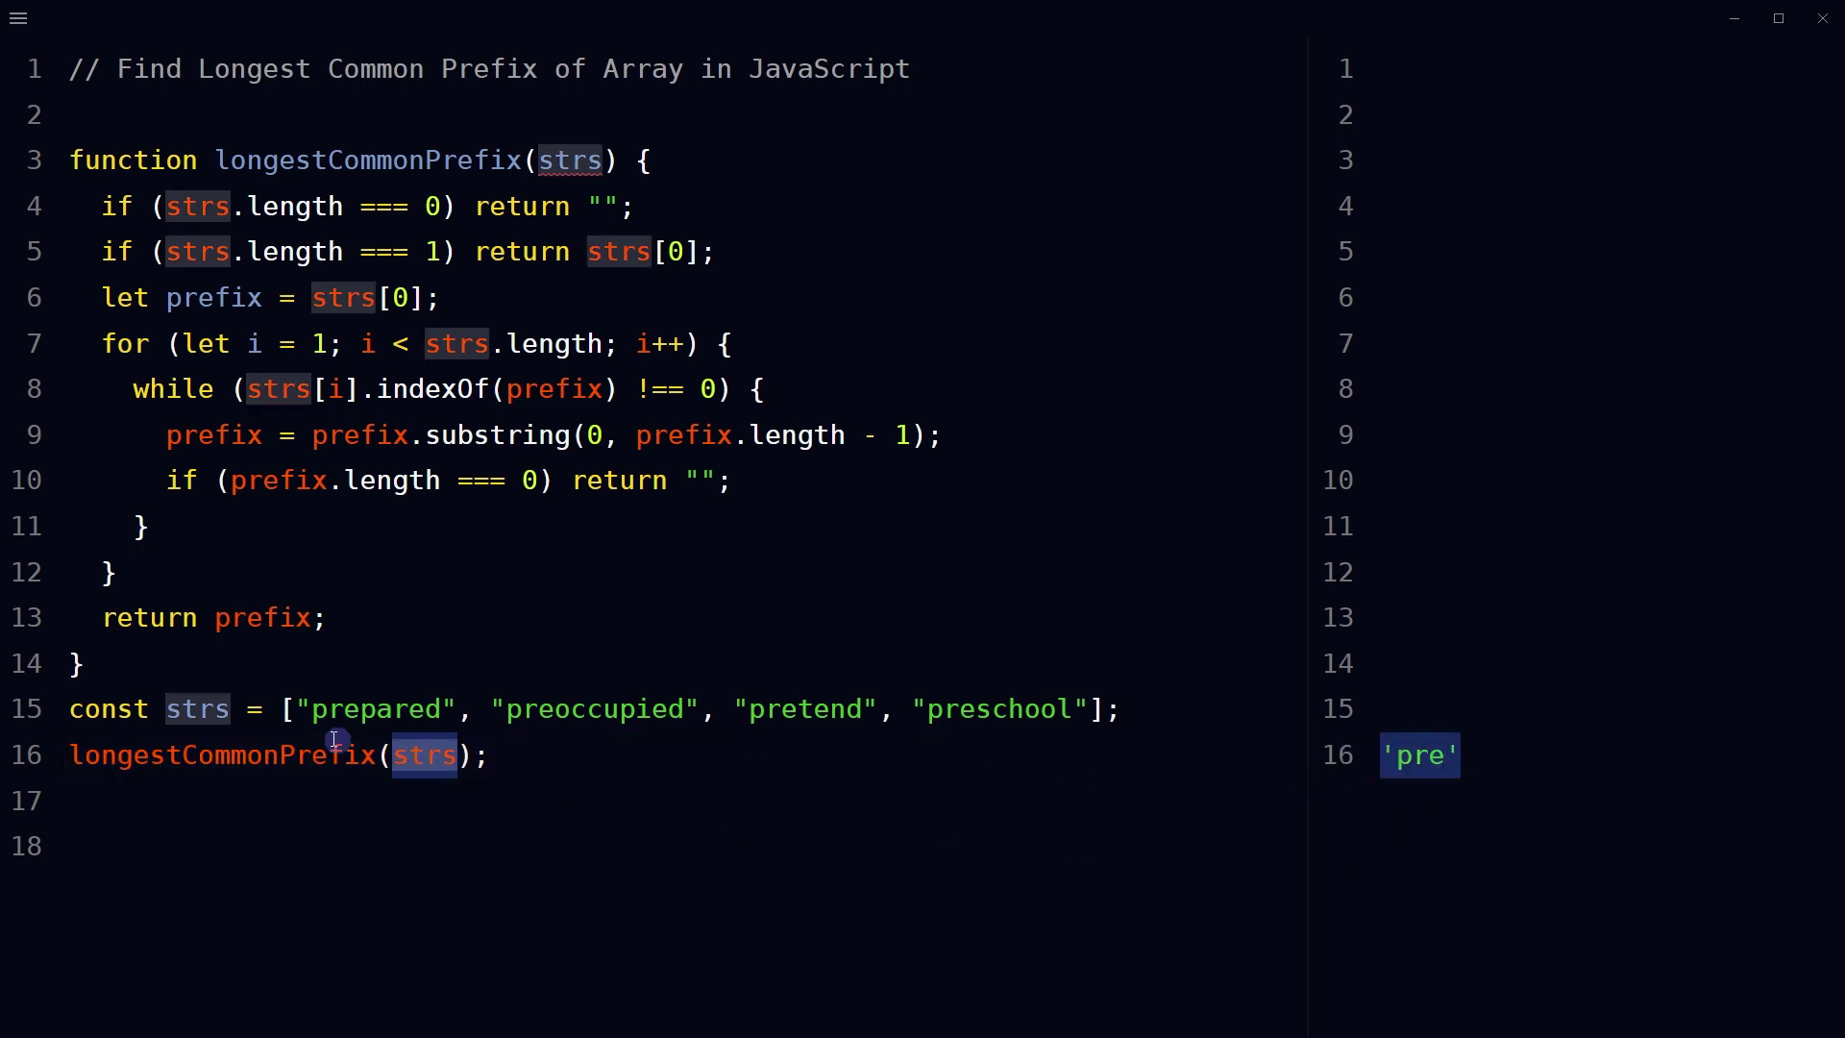
mouse_move(282, 709)
left_mouse_down()
mouse_move(1044, 732)
mouse_move(1102, 709)
left_mouse_up()
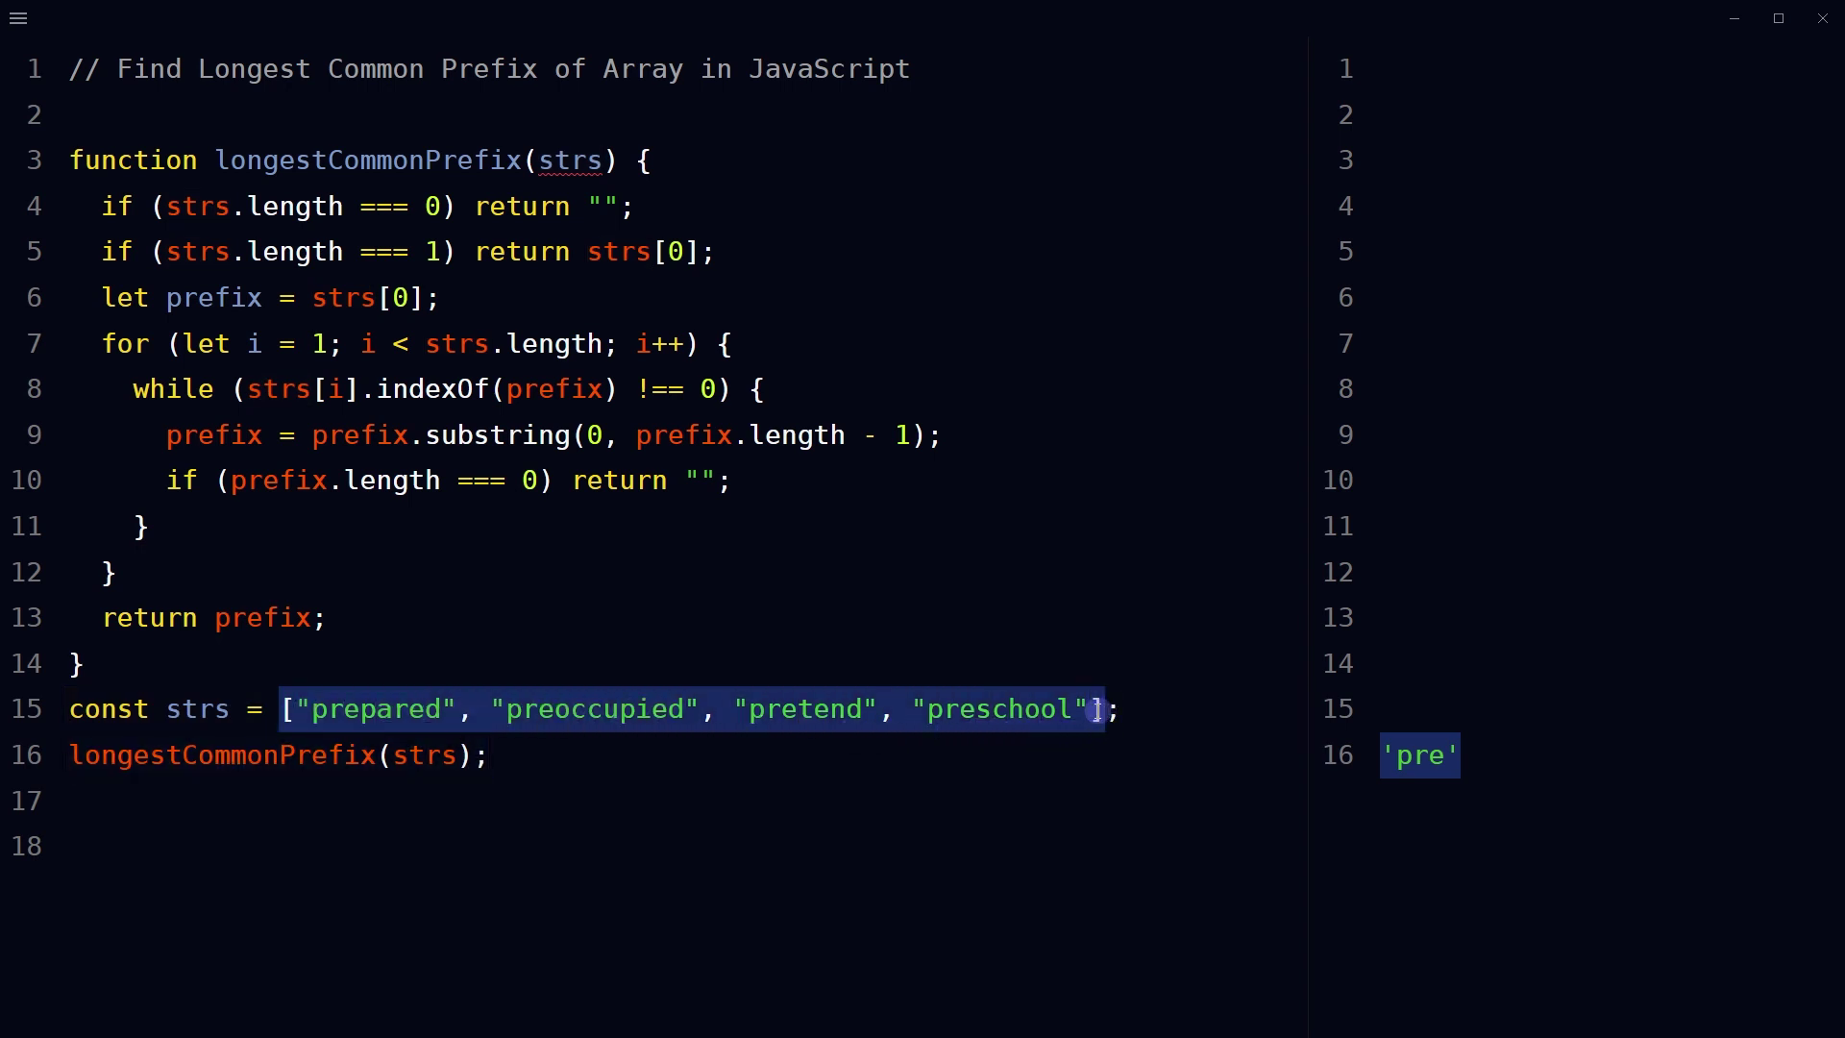
left_click(1384, 771)
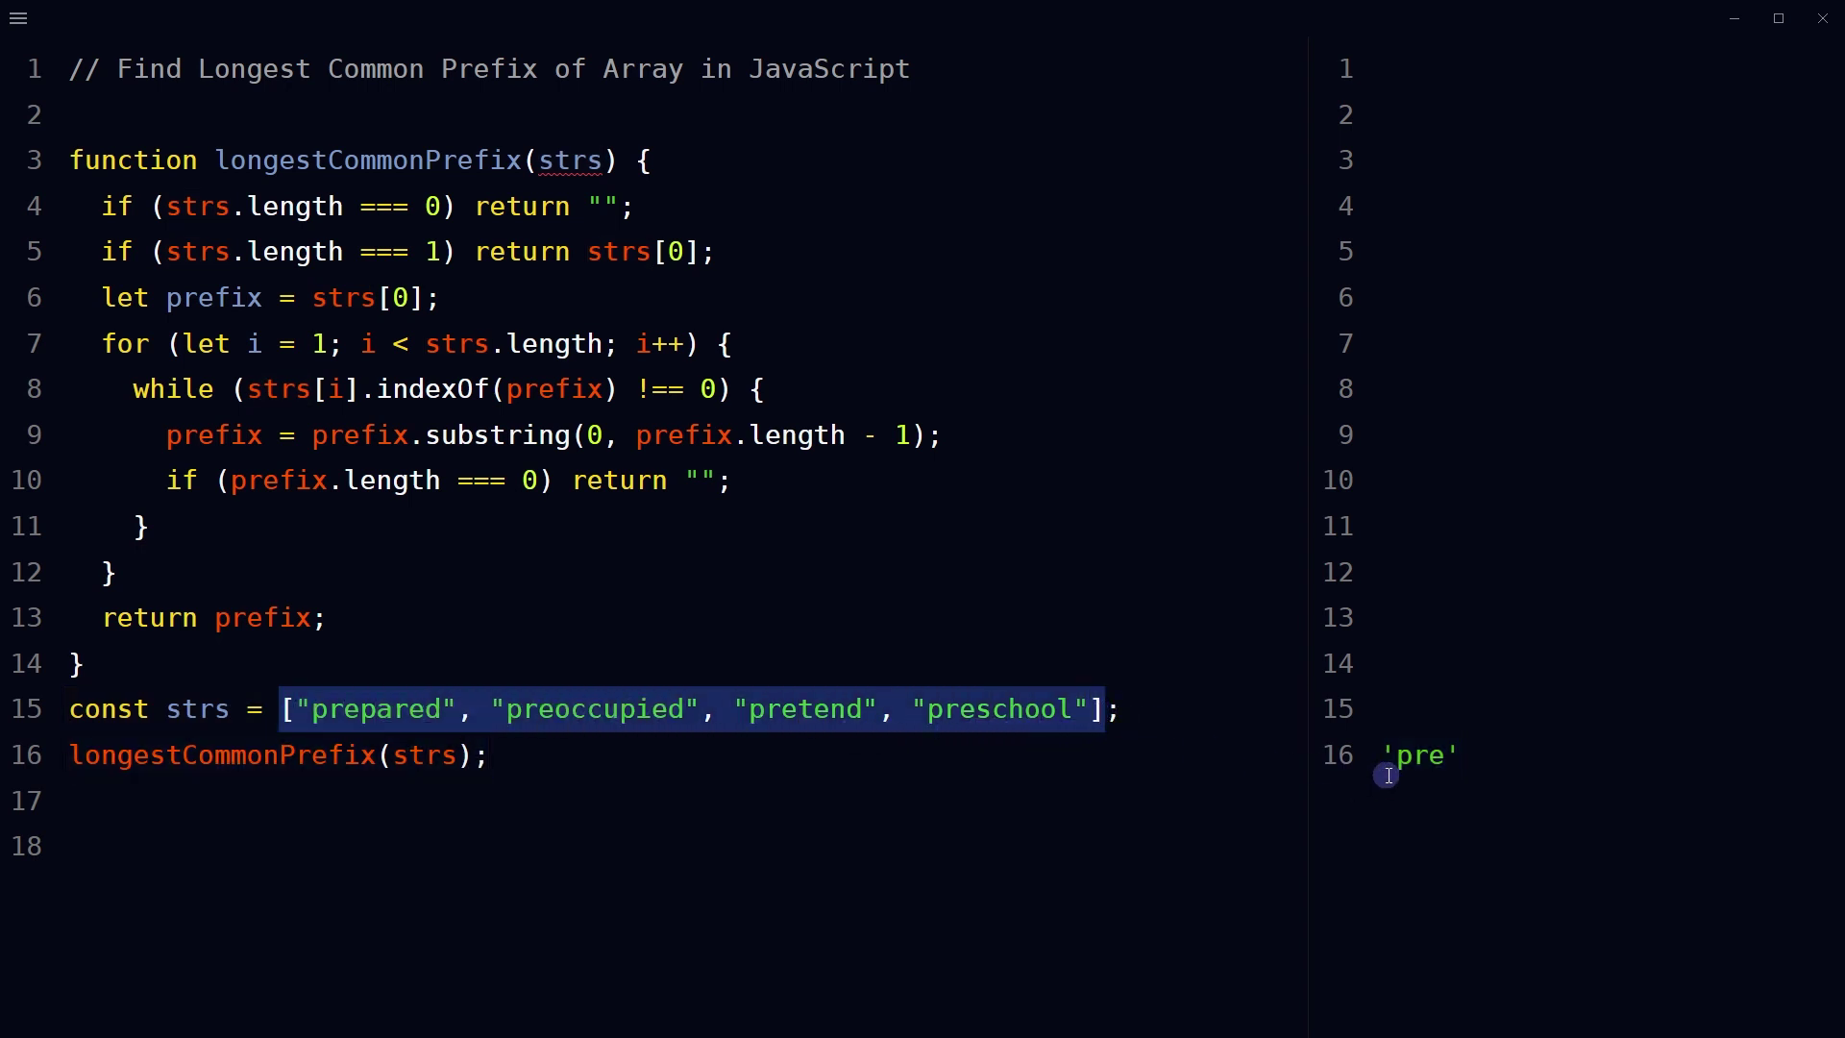
double_click(1442, 756)
left_click(504, 710)
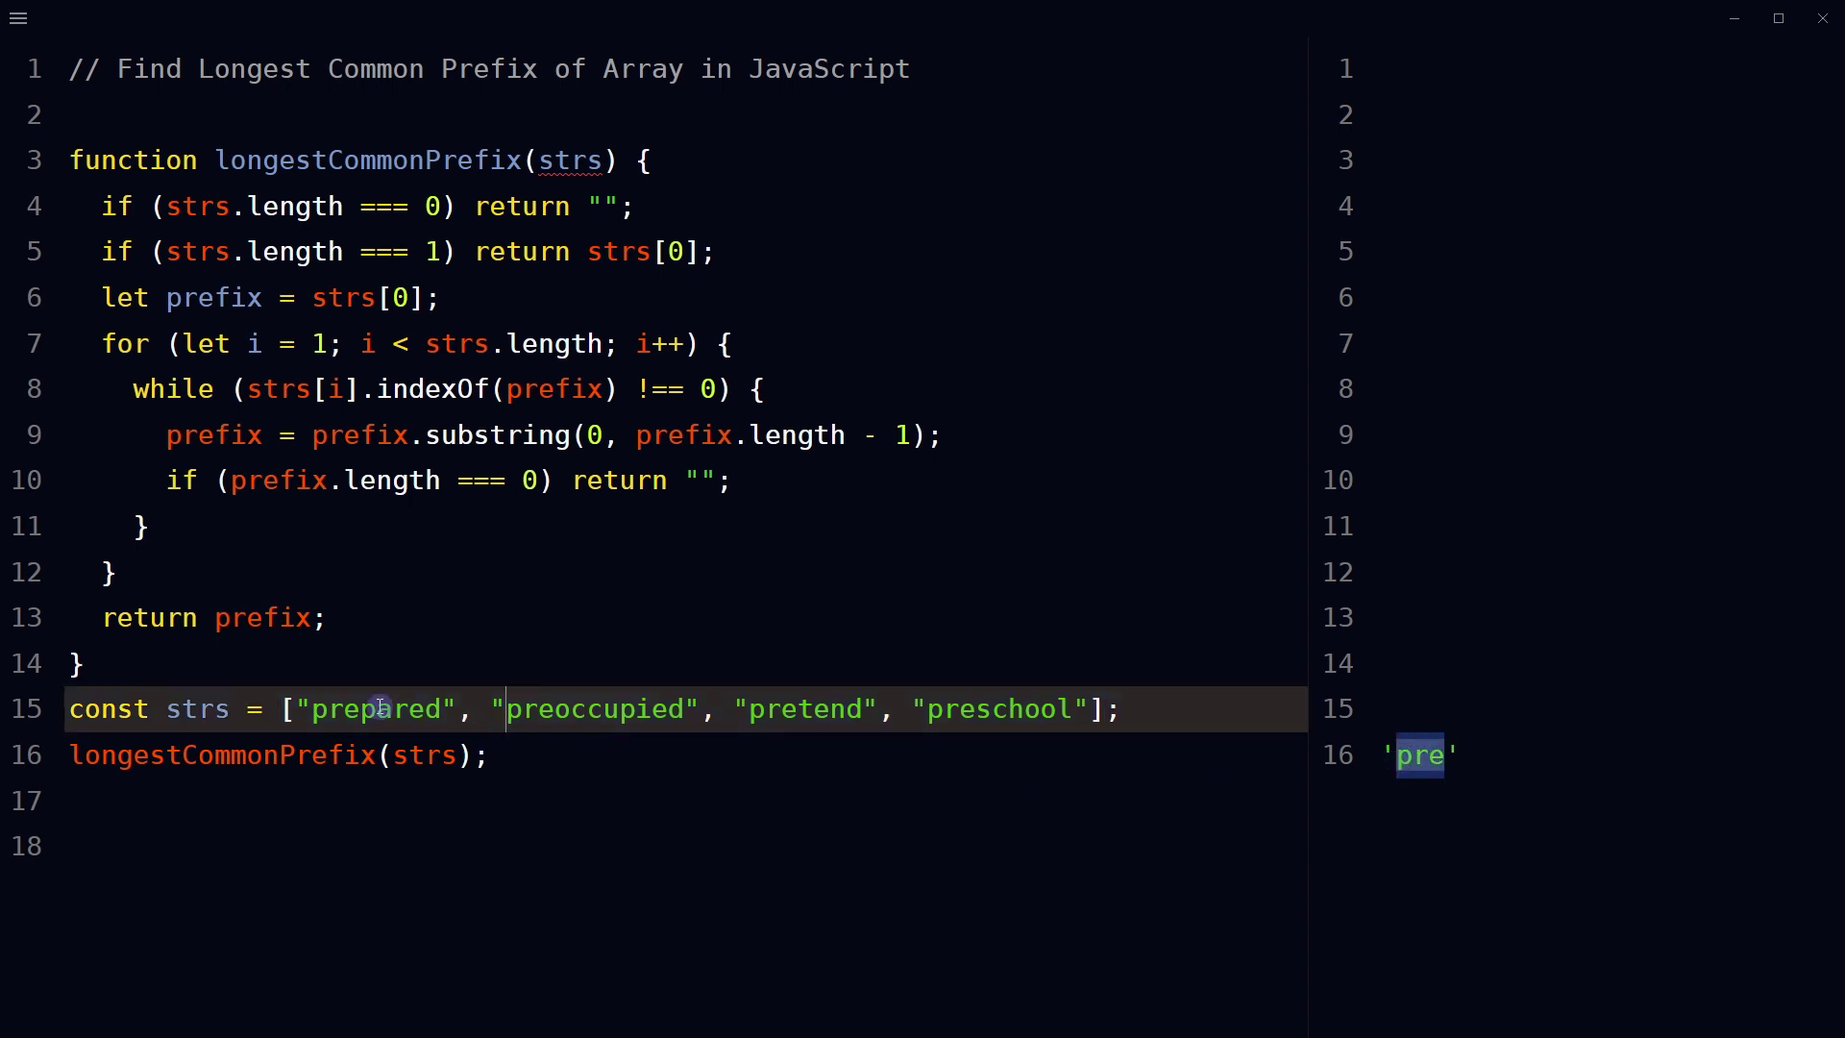
left_click_drag(310, 709, 362, 710)
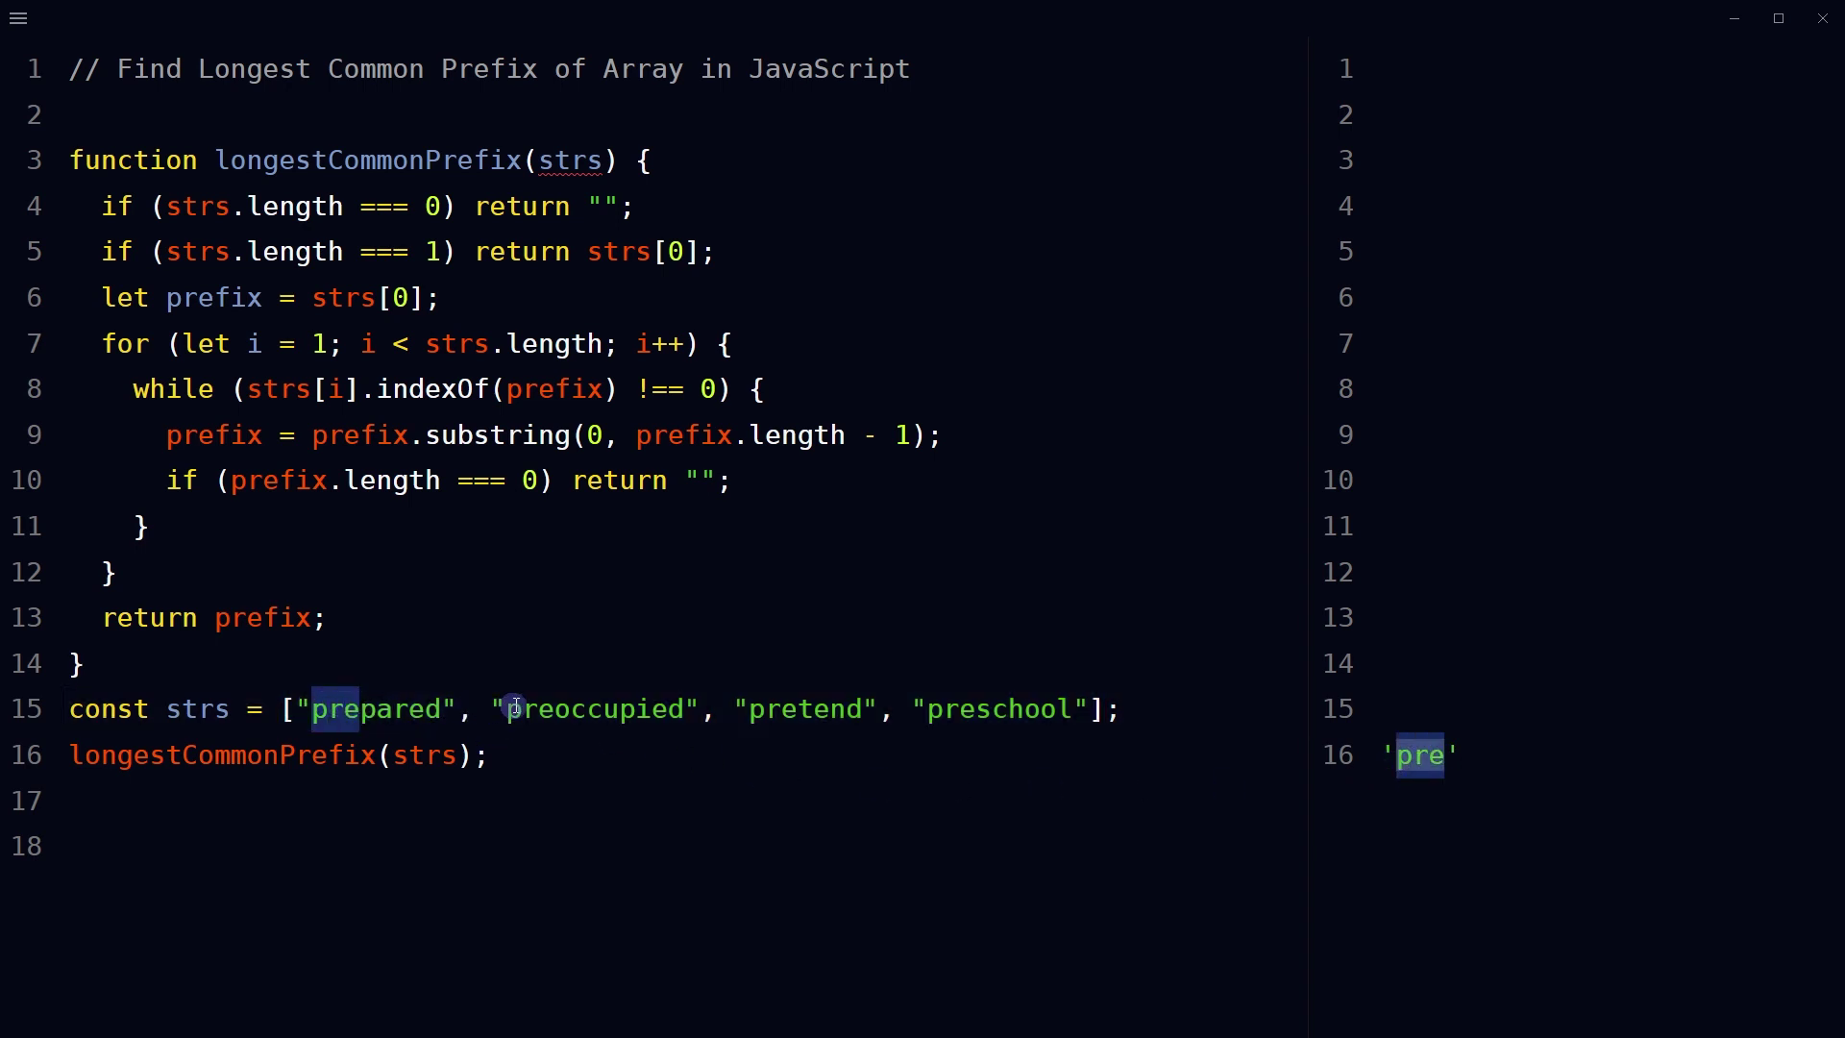
left_click_drag(508, 710, 554, 709)
left_click_drag(750, 709, 797, 709)
left_click_drag(928, 710, 977, 708)
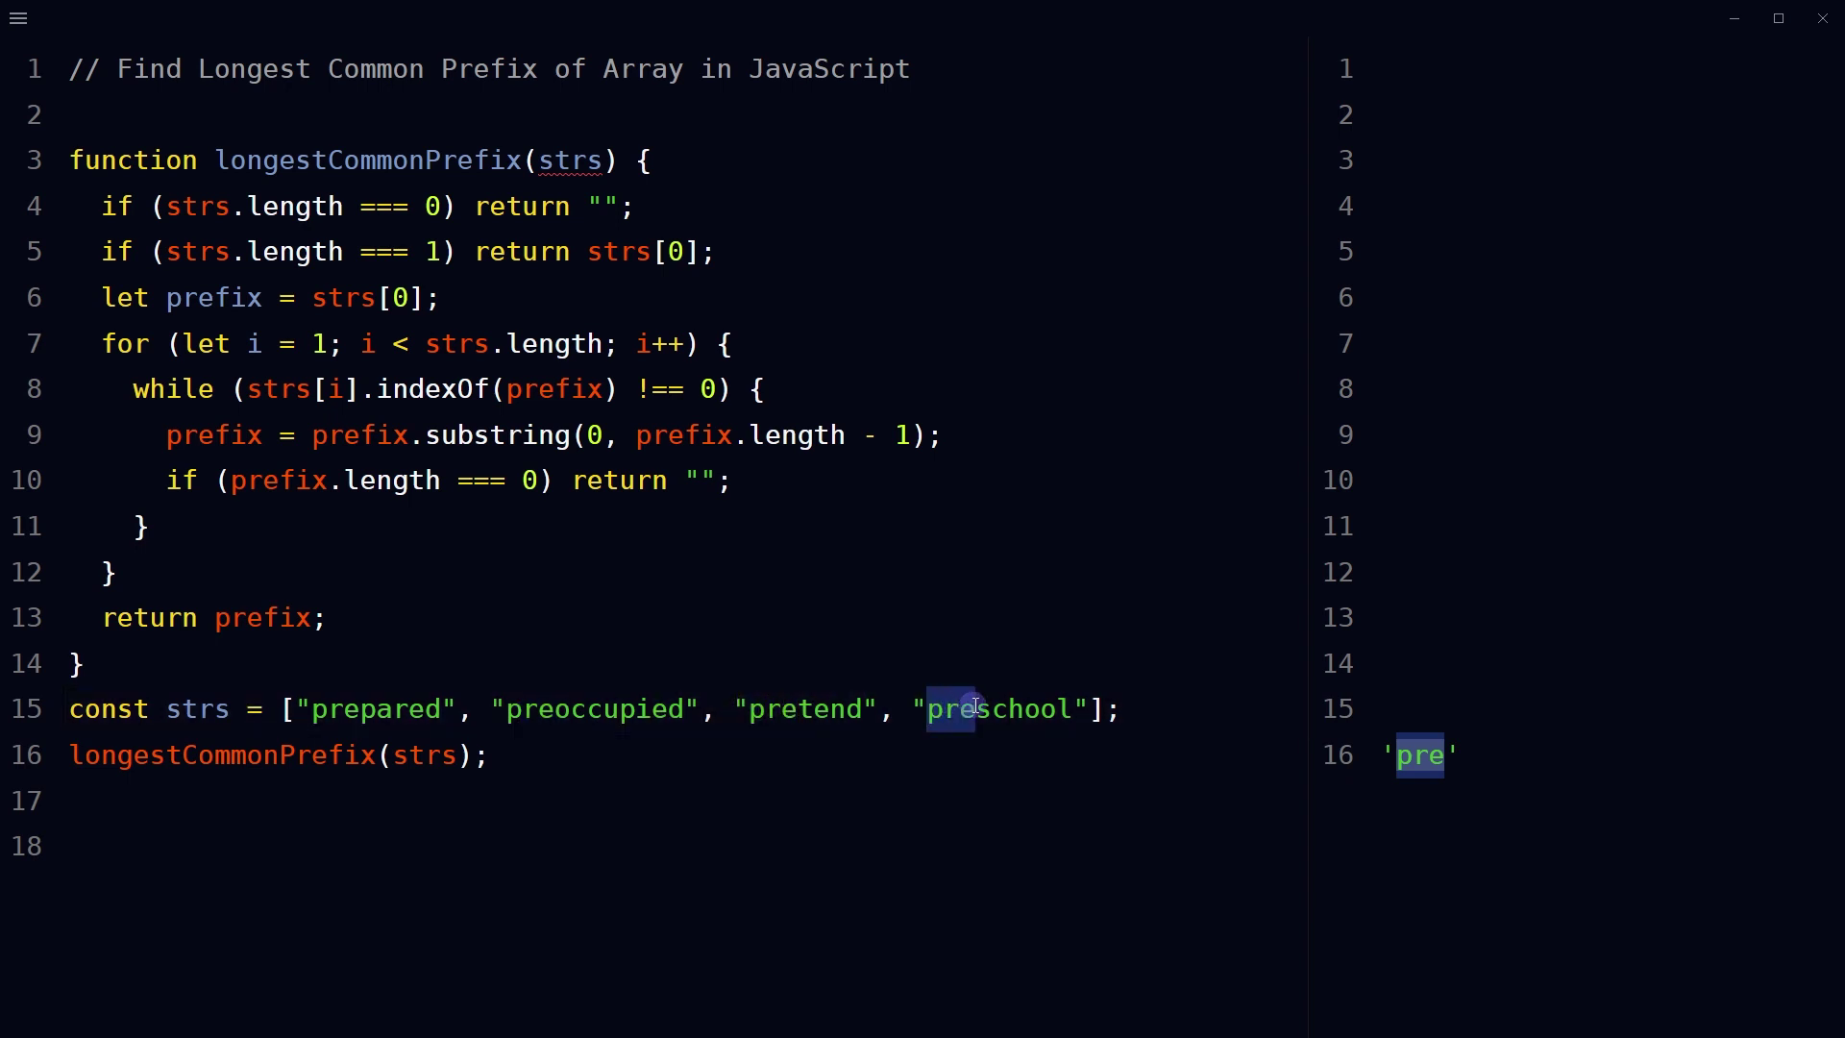
left_click(1405, 761)
Comment out the pre- array and add a proceed, proverb, pronoun, provide test array.
key("ctrl+slash")
key("End")
key("Return")
type("const strs = [\"proceed\", \"proverb\", \"pronoun\", \"provide\"];")
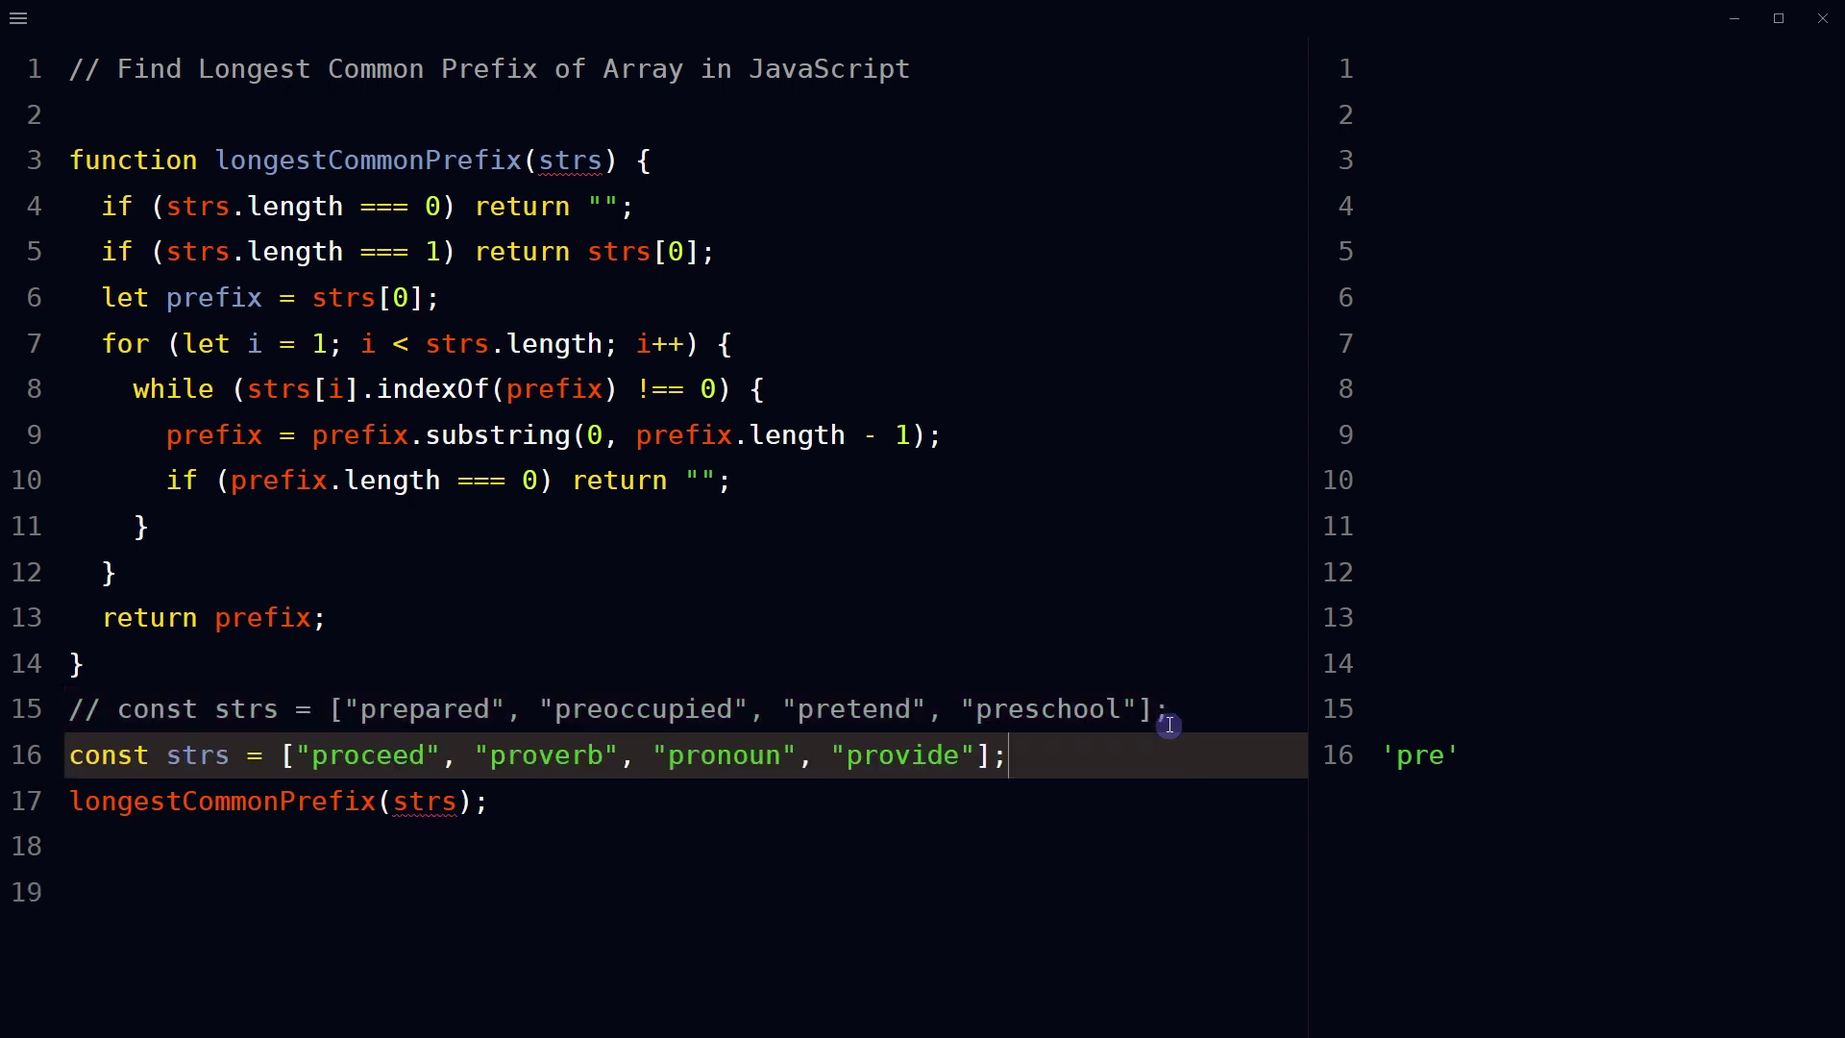
left_click_drag(282, 756, 1006, 755)
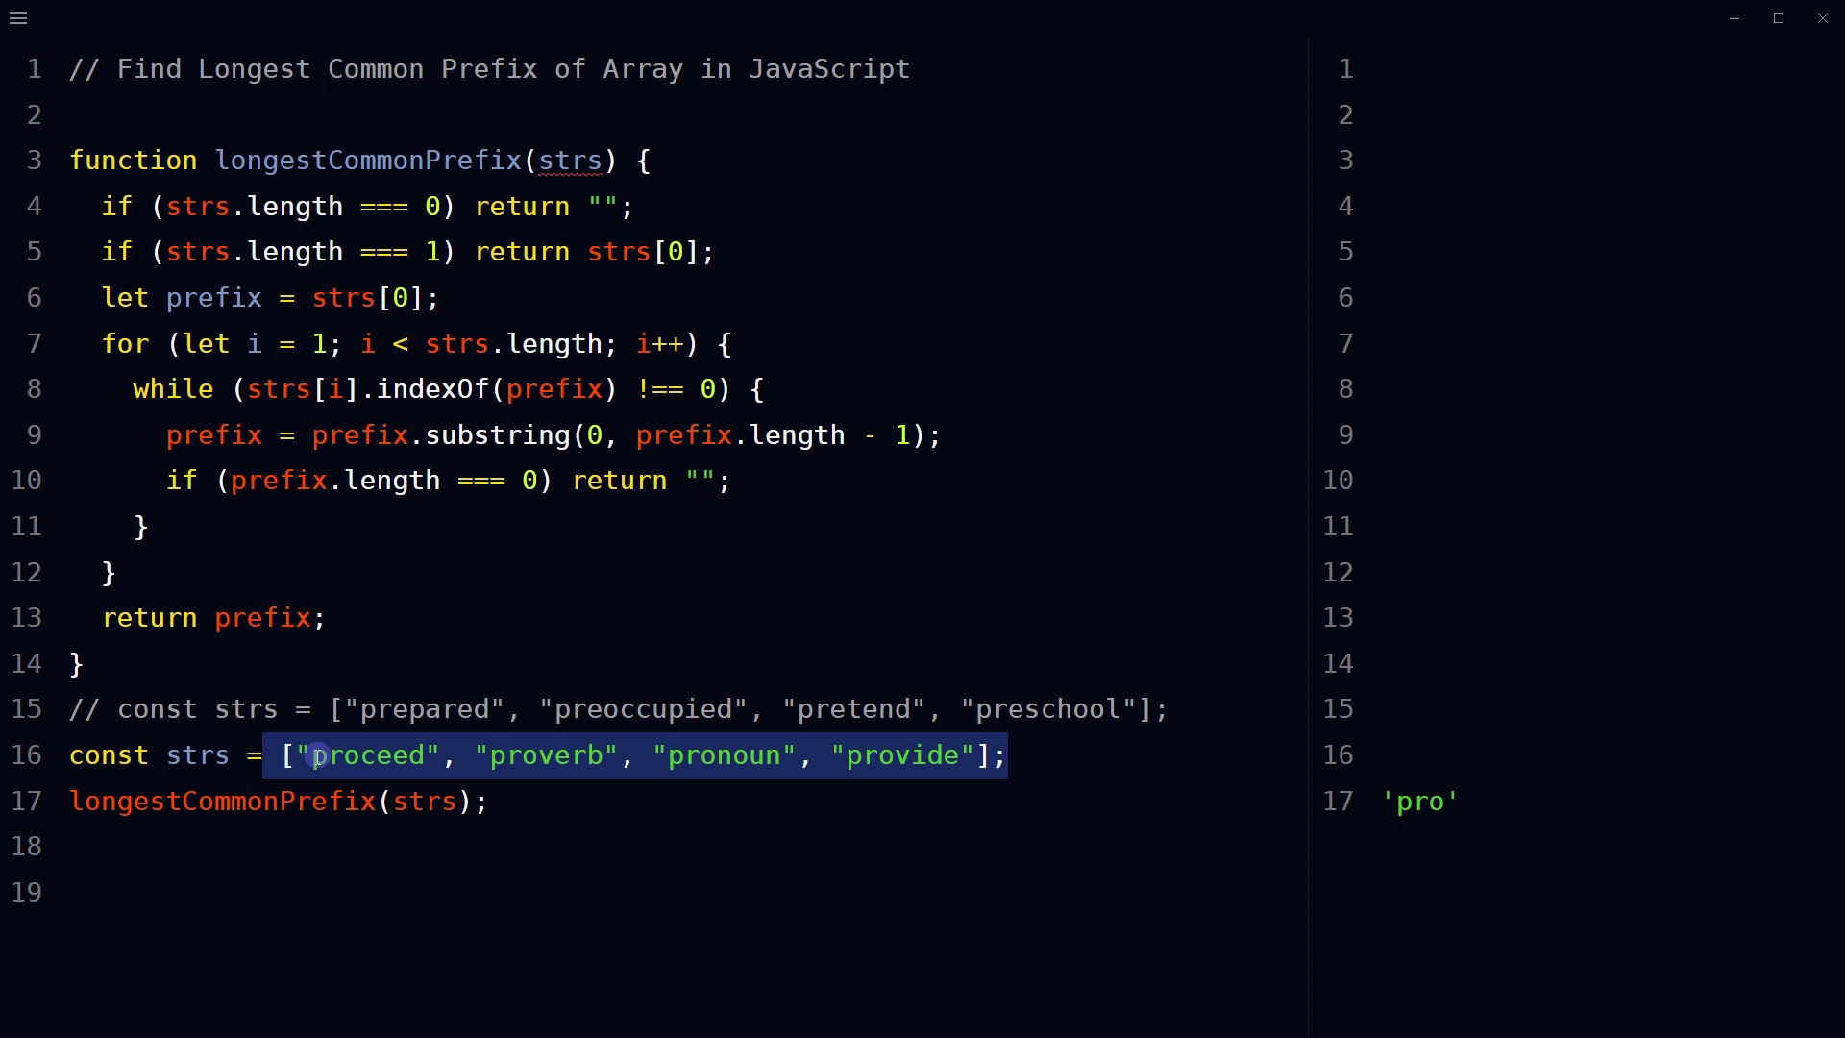
Highlight 'pro' in the test words and the 'pro' result in the output.
left_click(311, 756)
left_click_drag(311, 755, 357, 756)
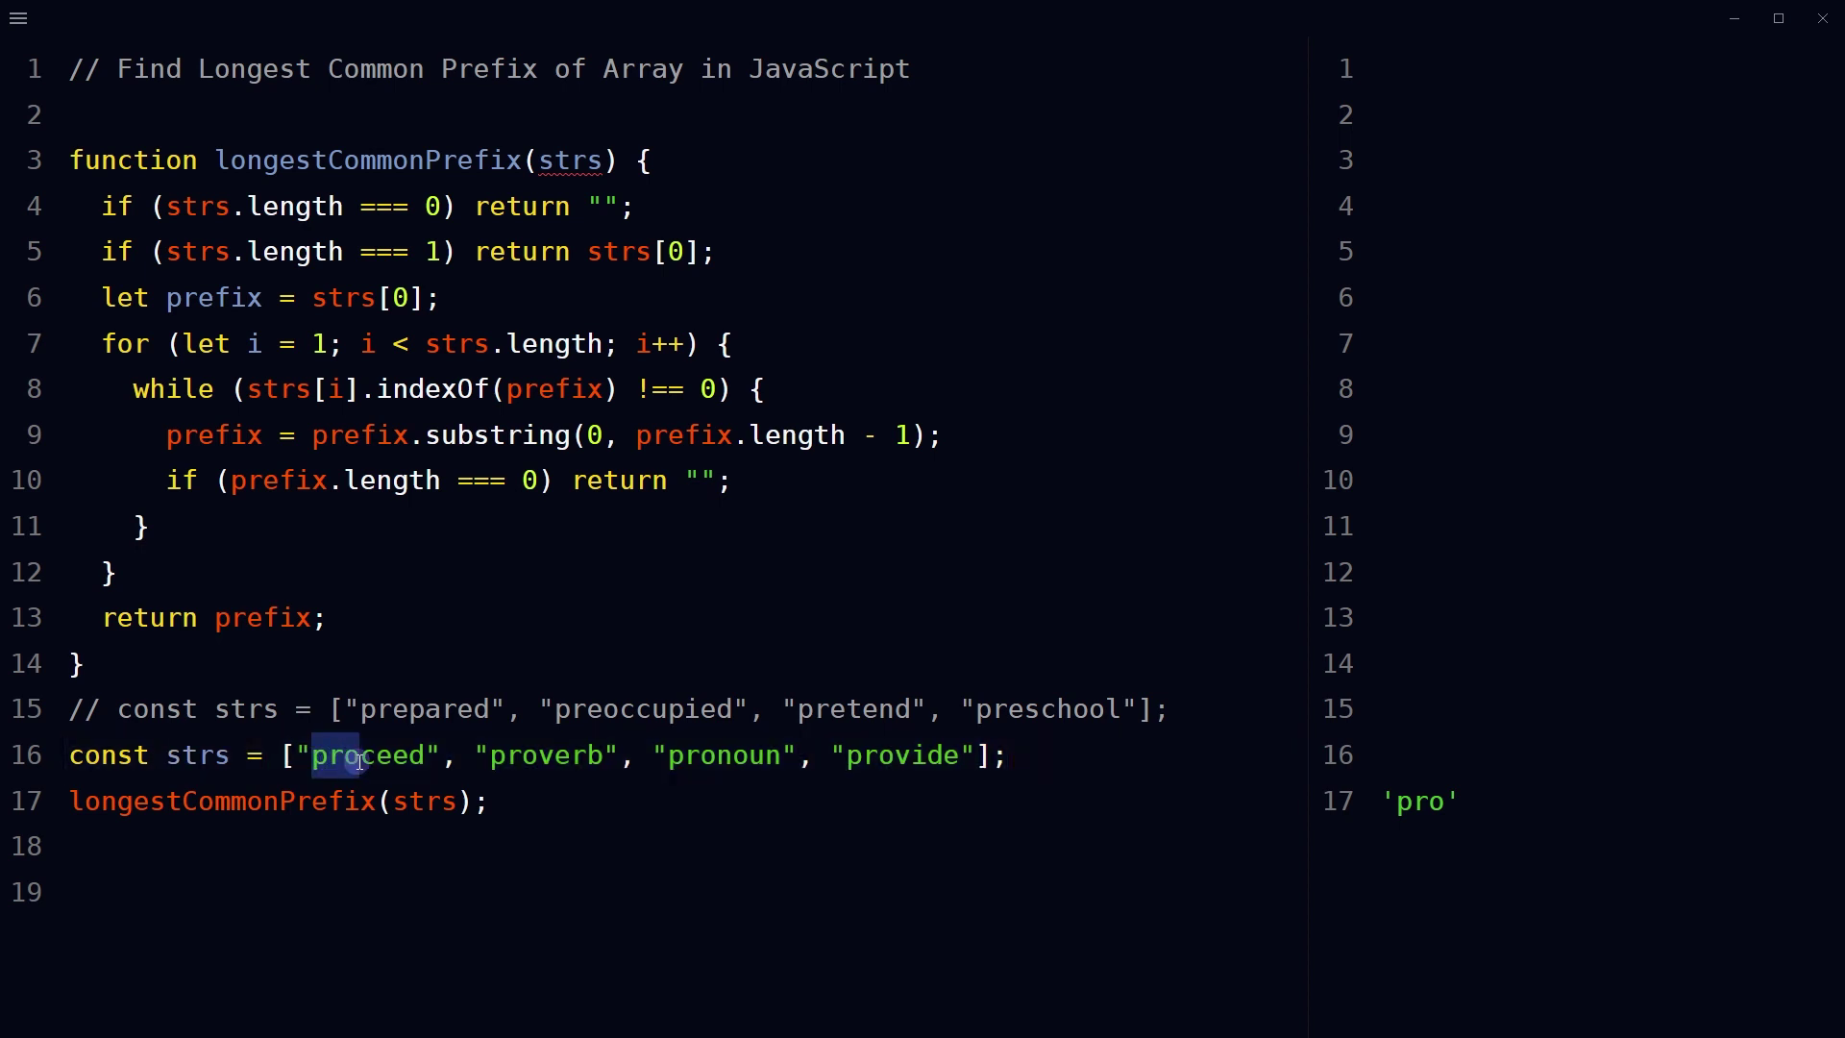
left_click(477, 757)
left_click_drag(481, 755, 537, 755)
left_click_drag(663, 755, 715, 755)
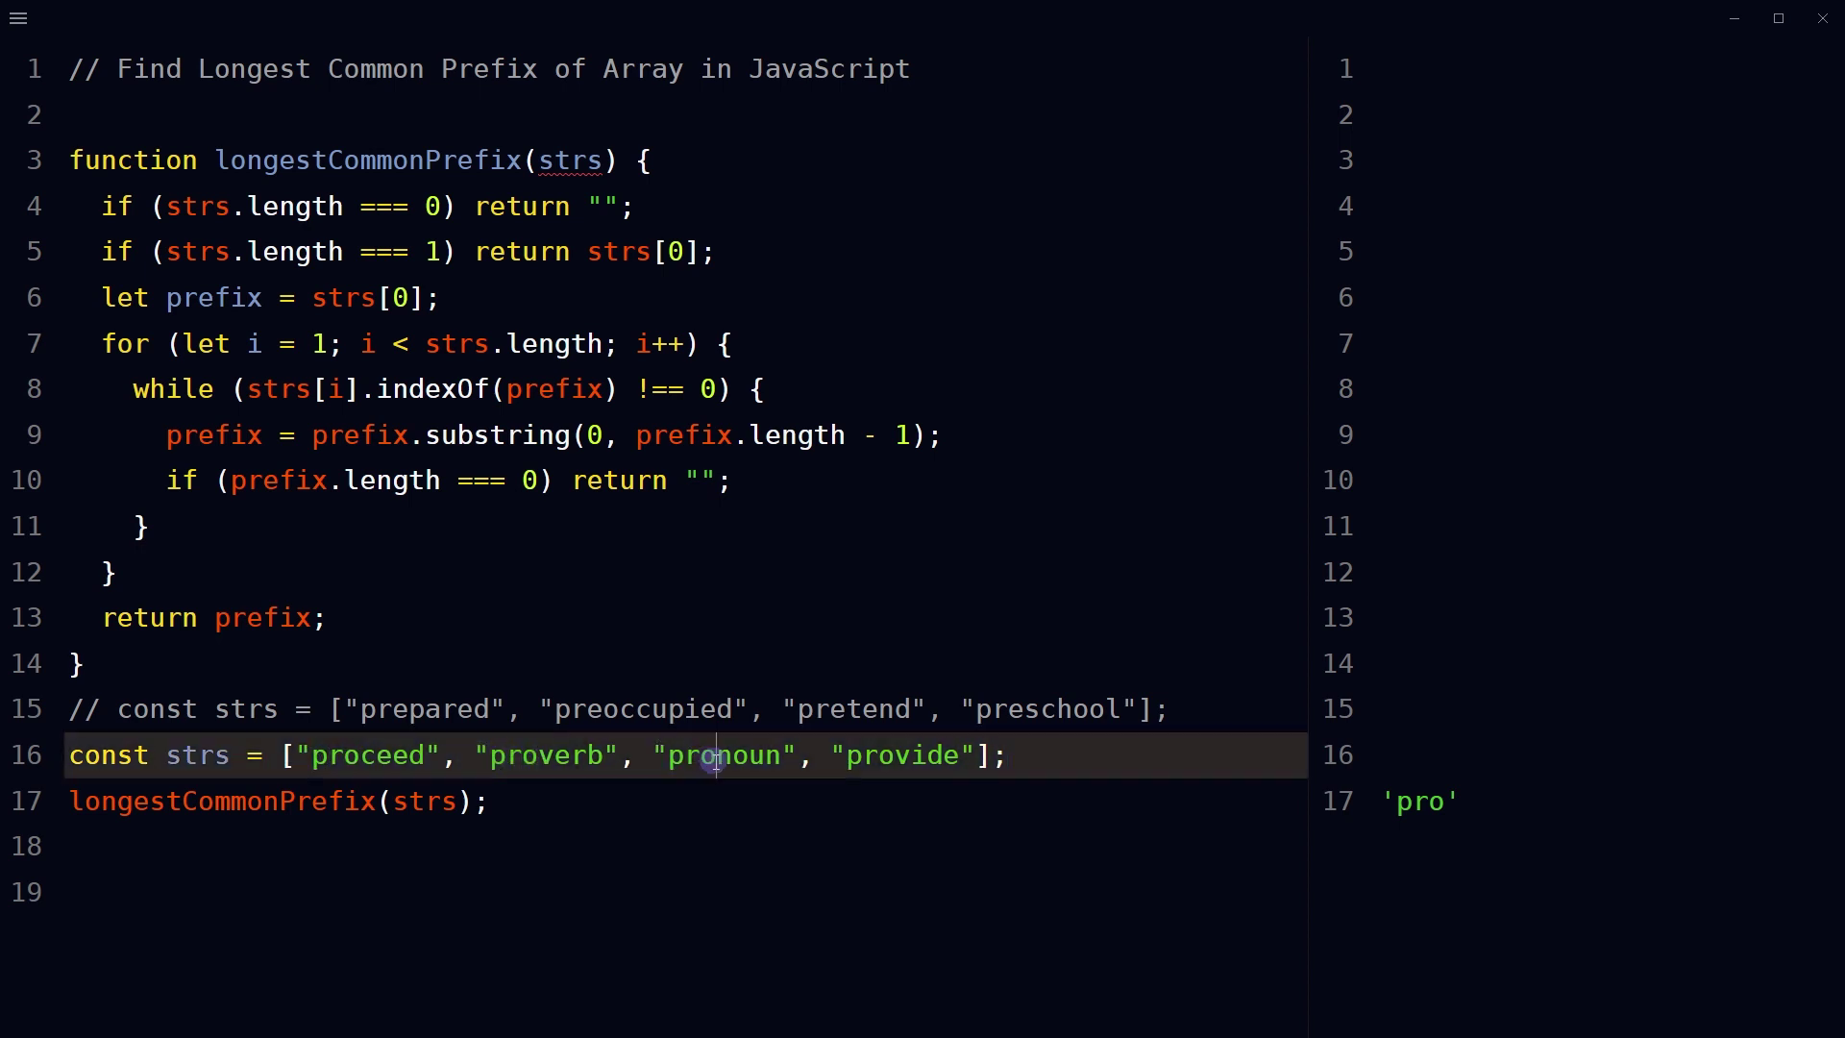
left_click(890, 756)
left_click_drag(1459, 808, 1401, 809)
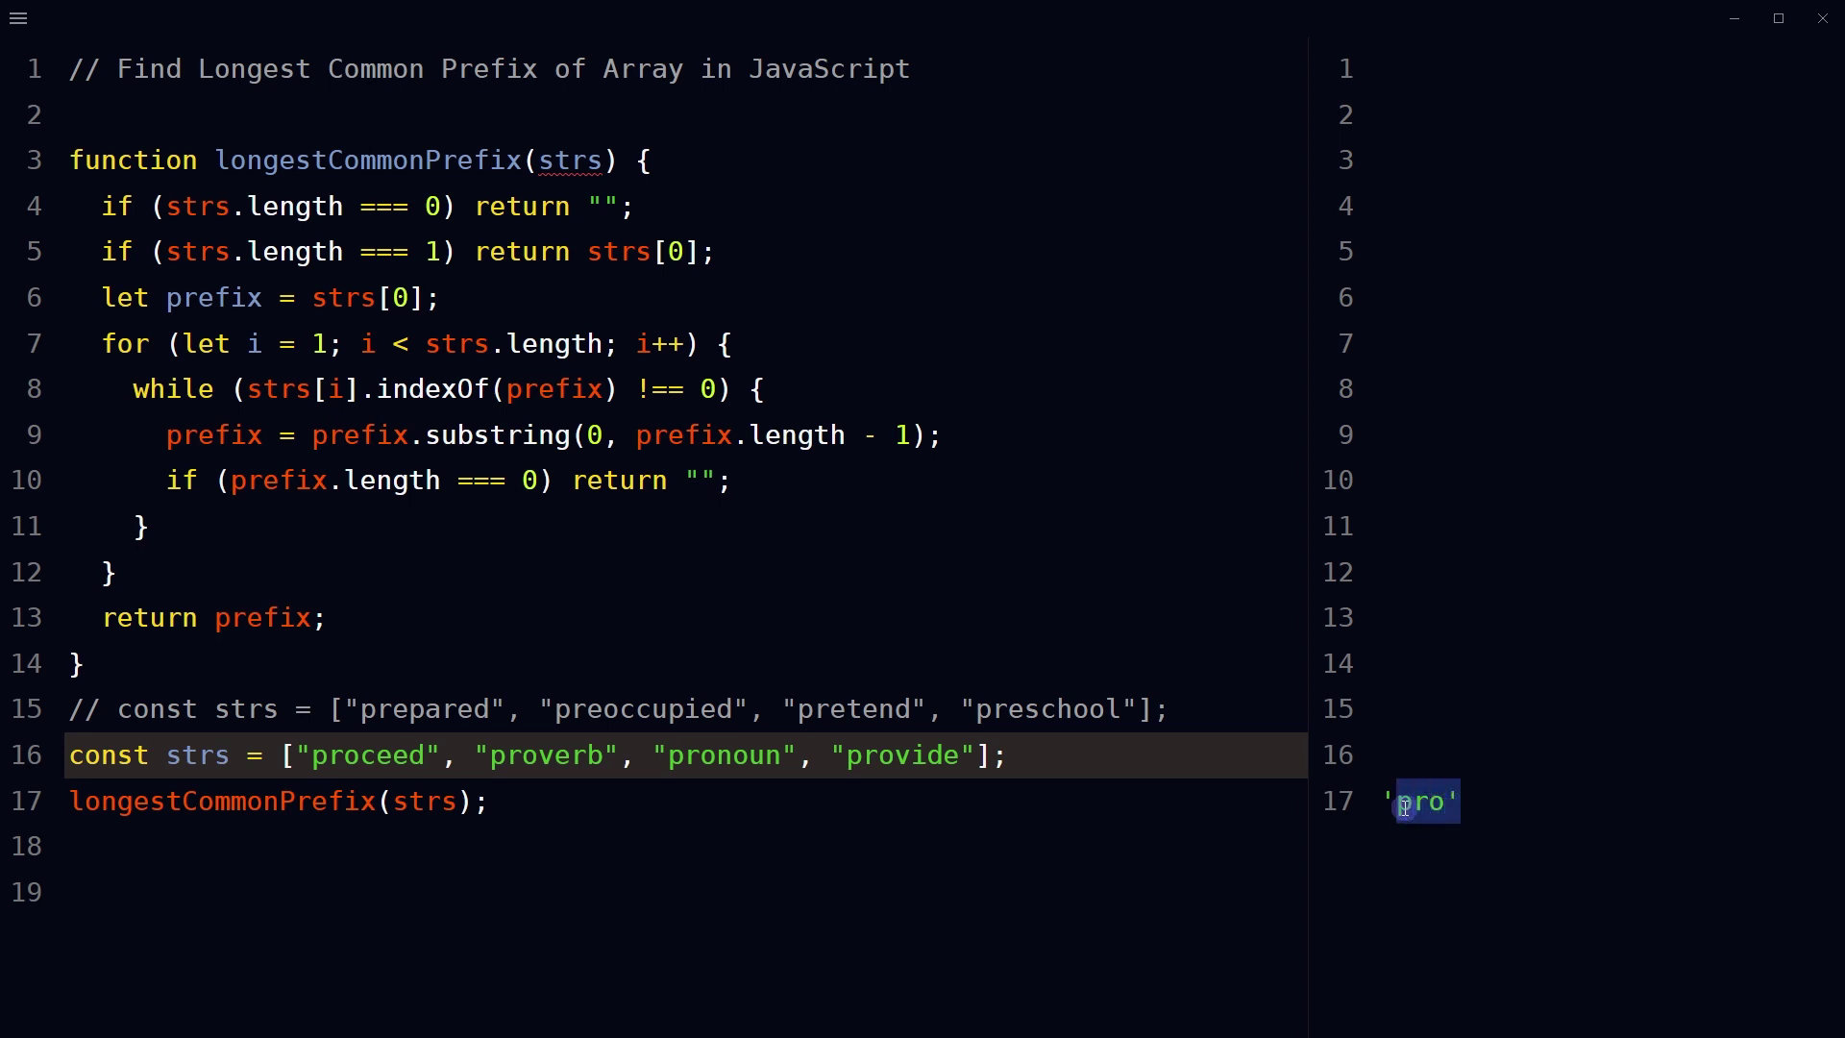
Comment out the pro- array, add personalization/perks/personality, and highlight 'per' in perks.
key("ctrl+slash")
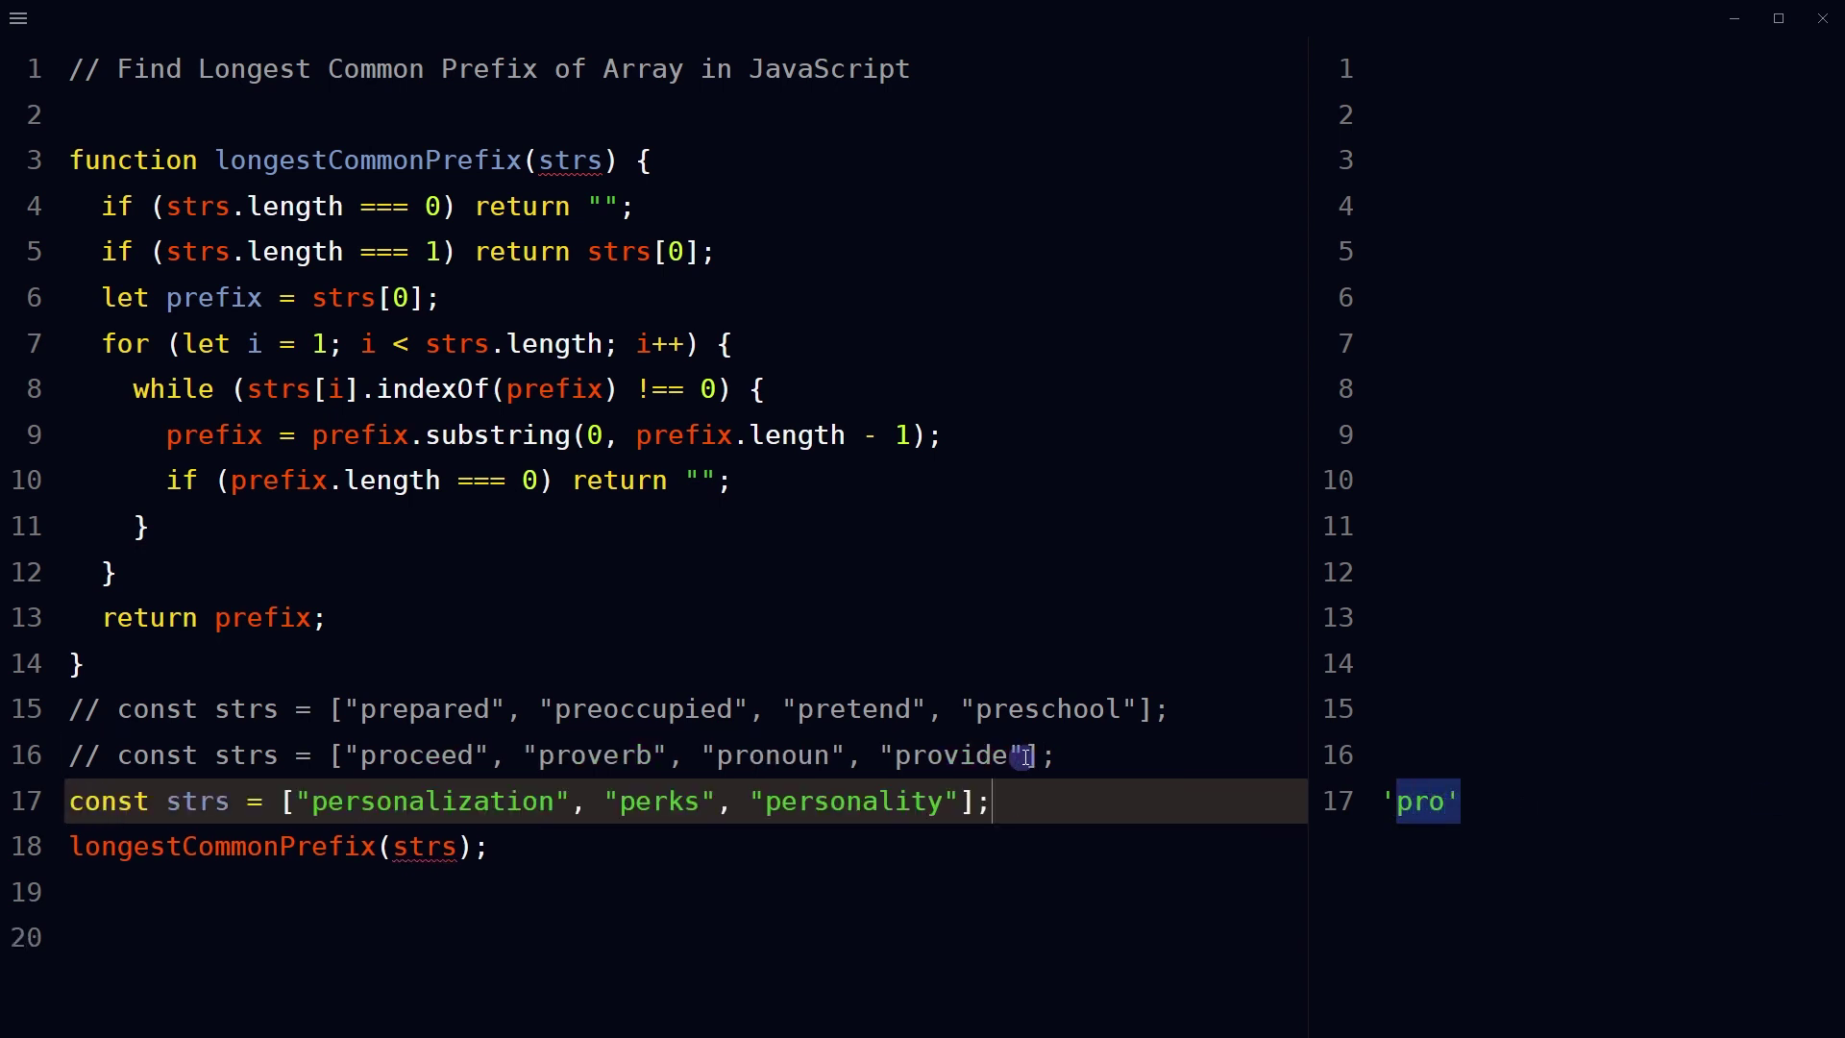
key("ctrl+s")
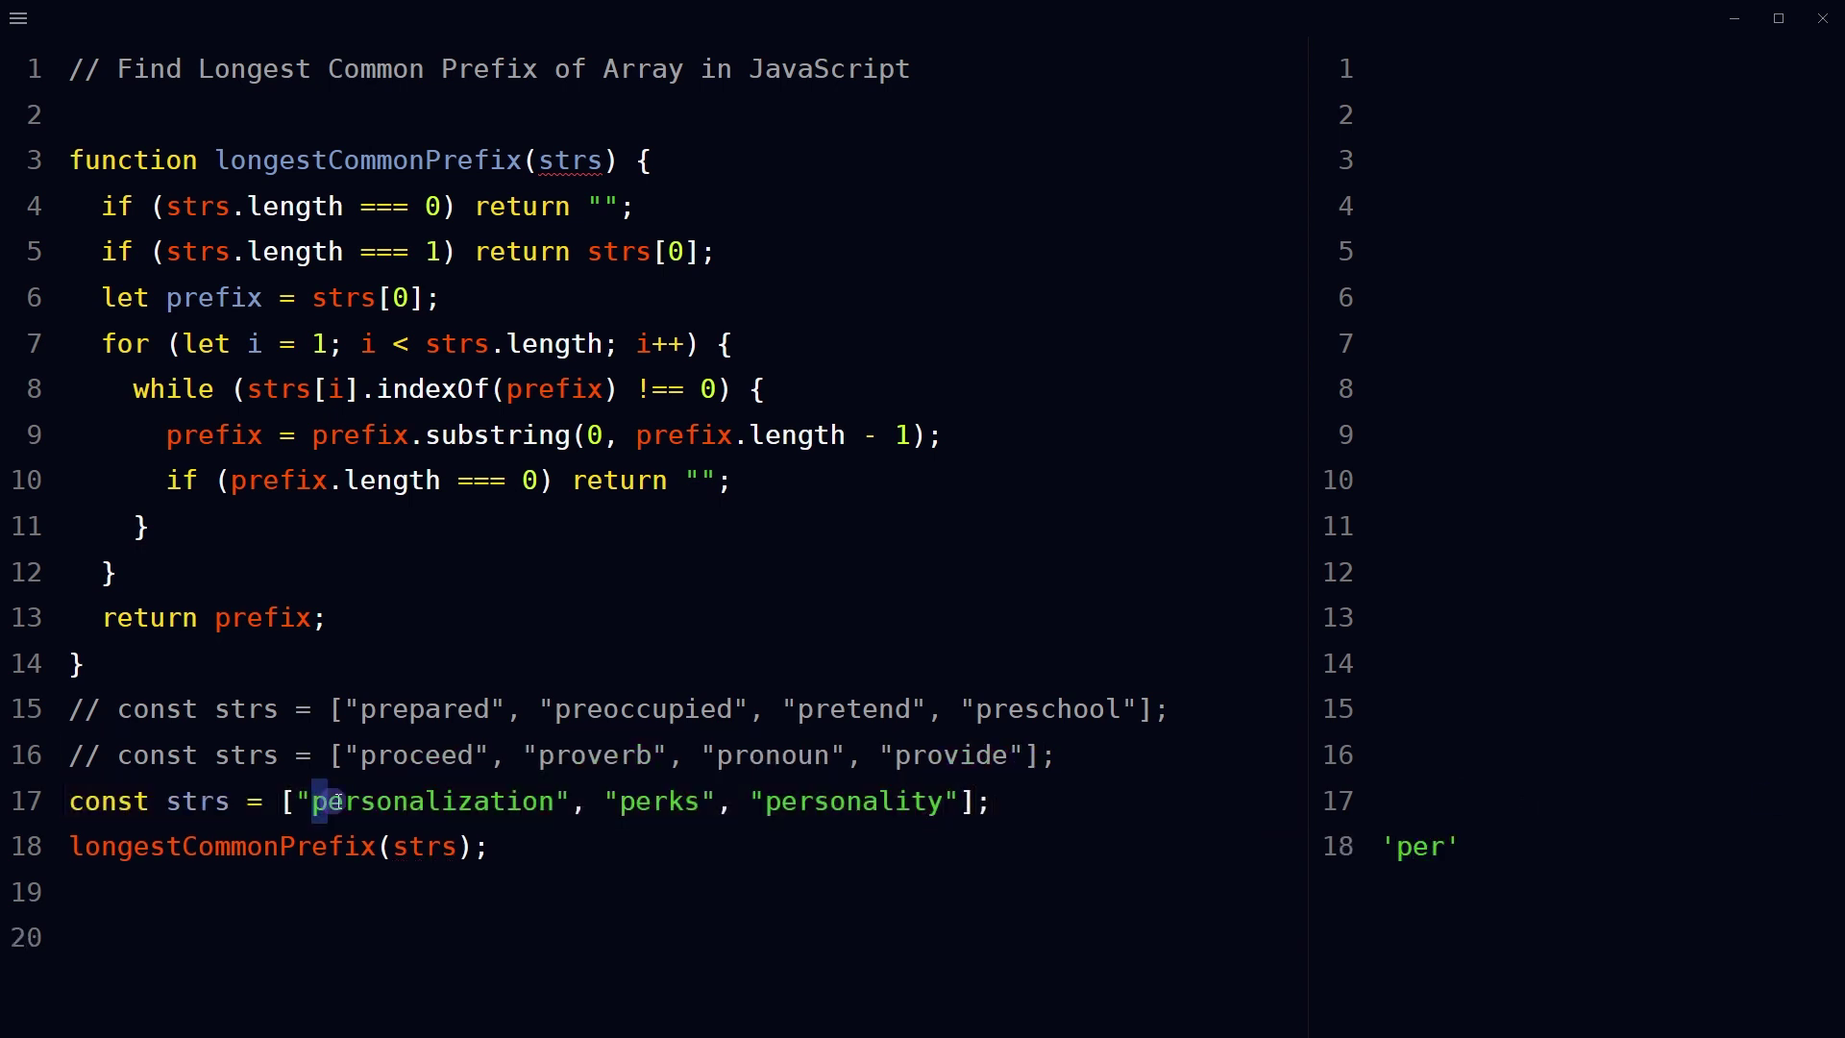
left_click_drag(620, 801, 667, 801)
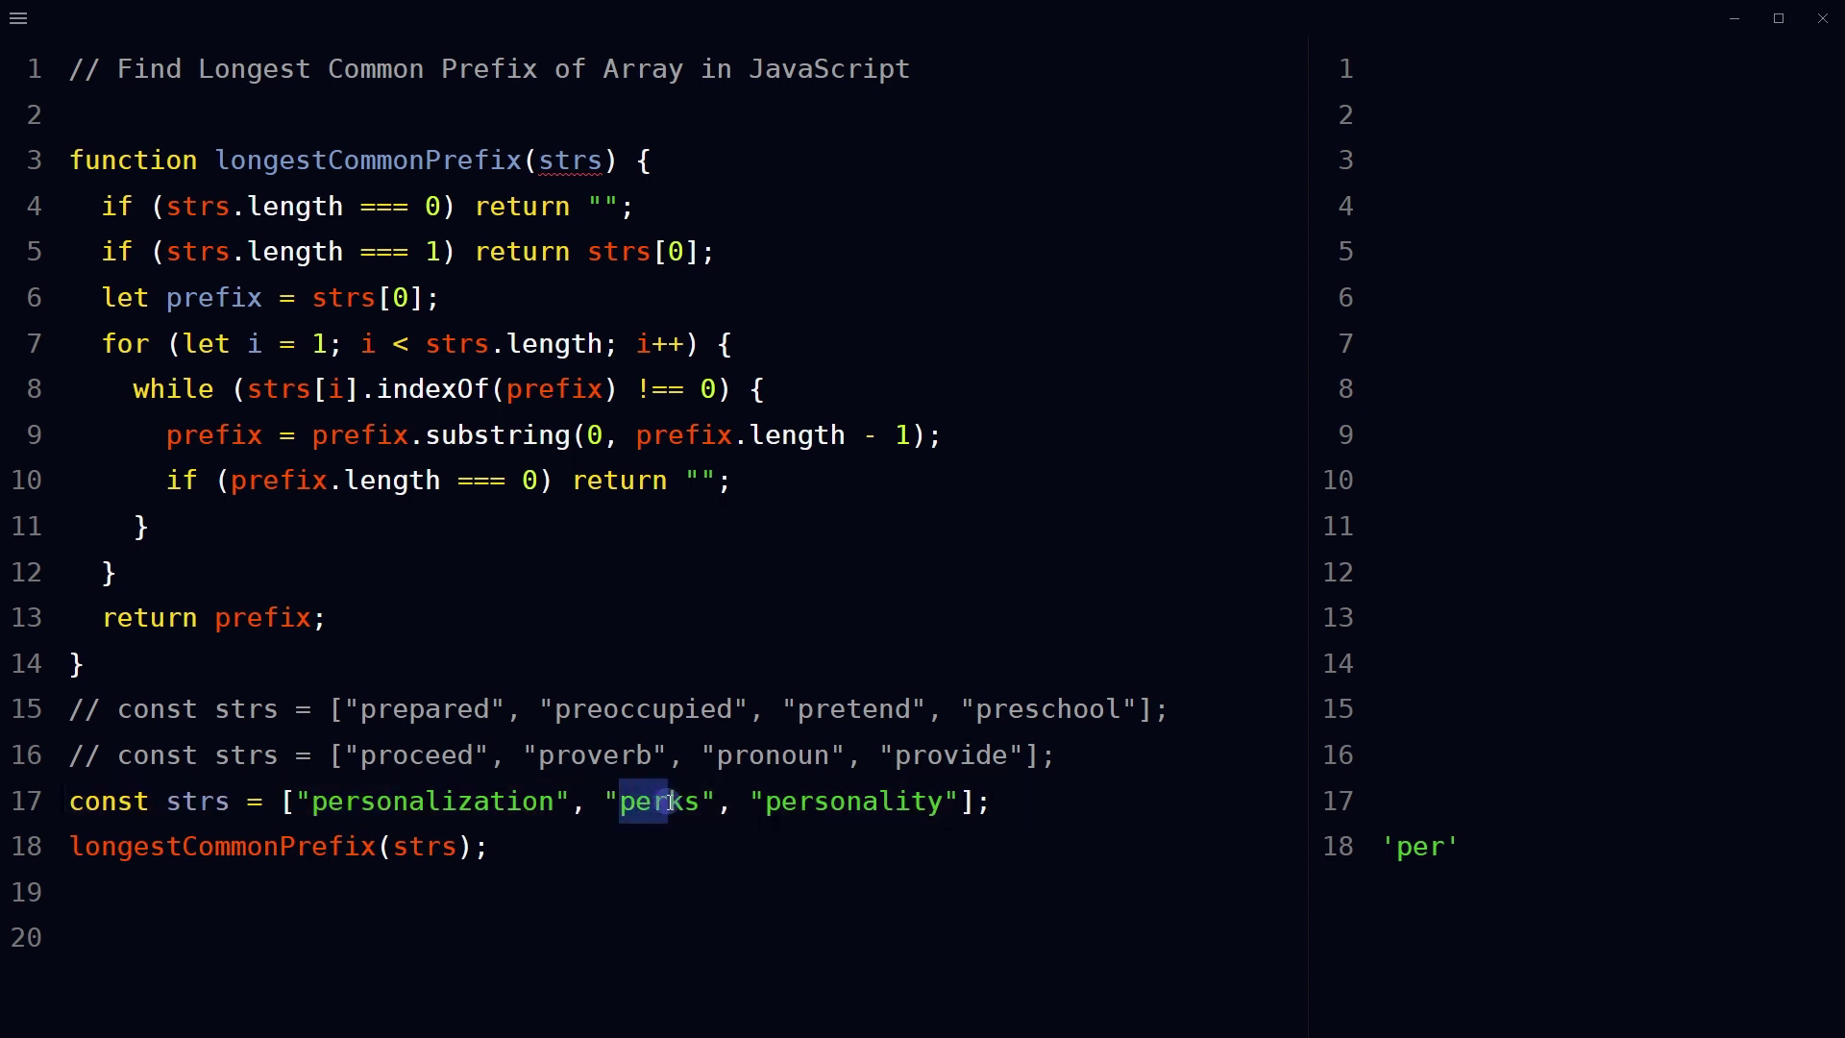
left_click(783, 802)
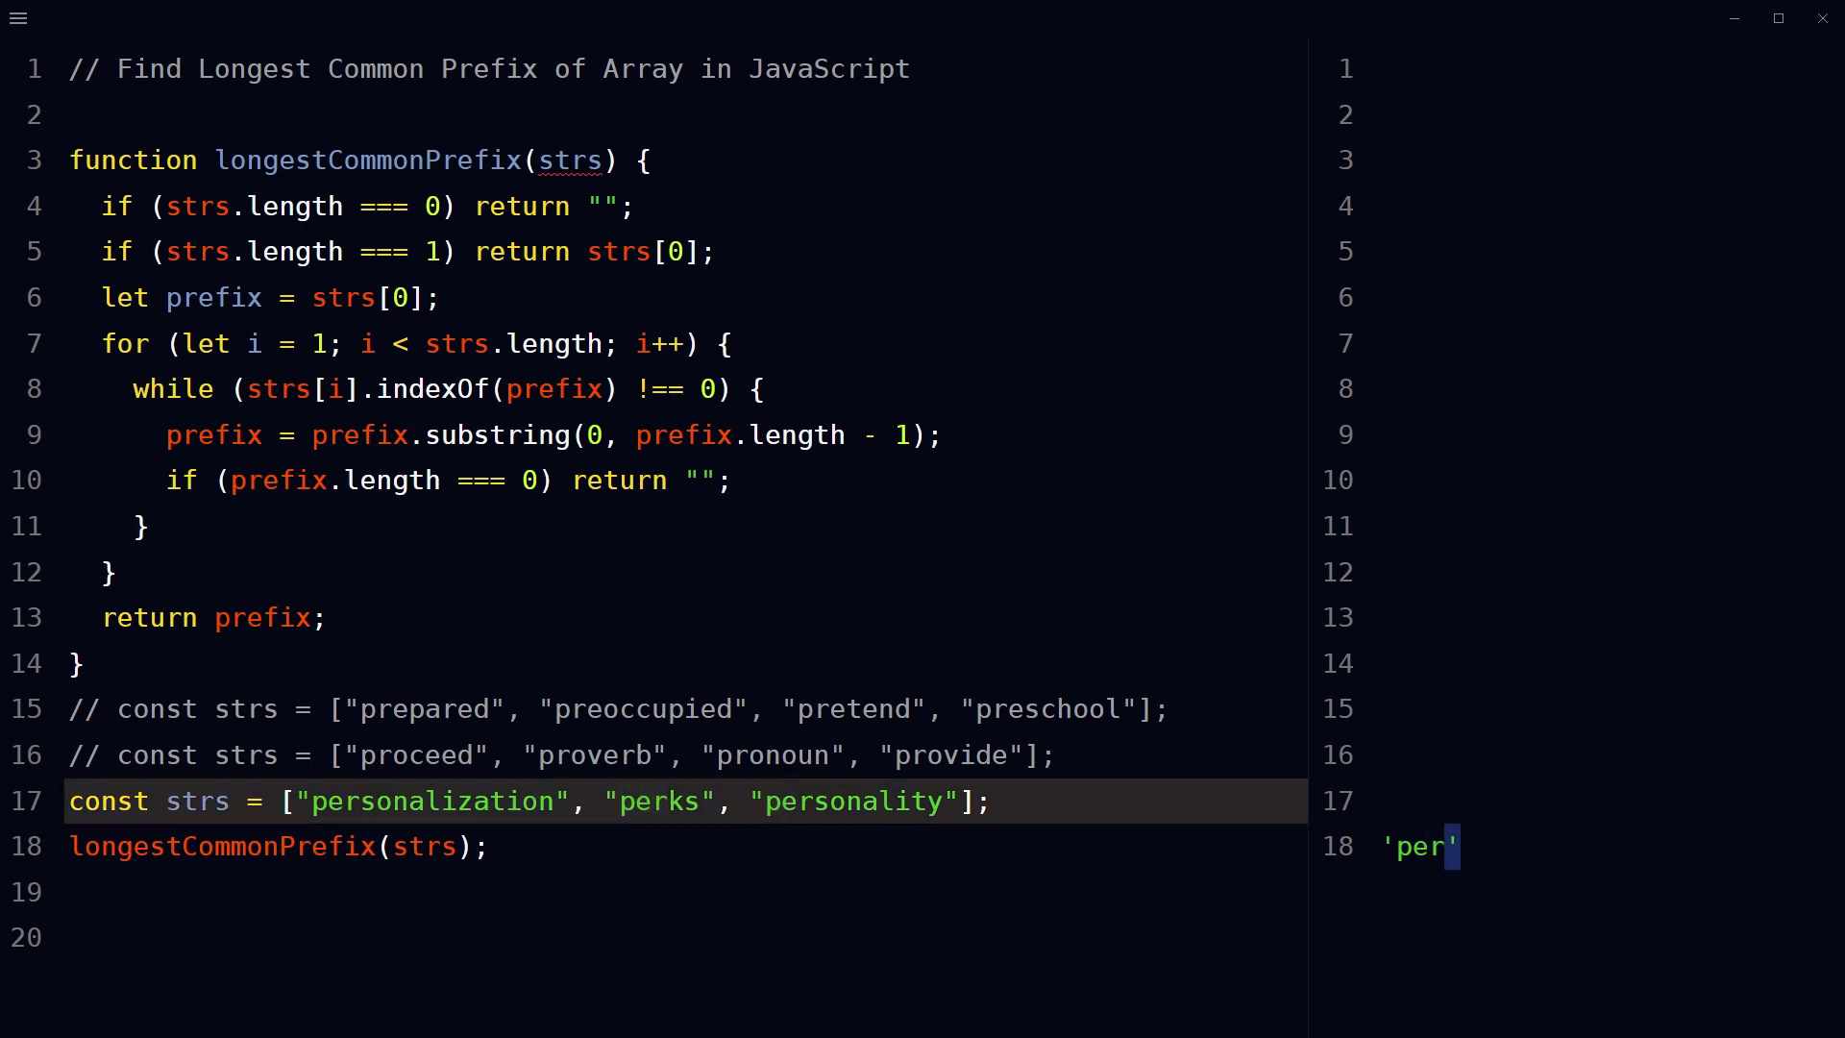
Add a personal, personality, personally array and highlight the 'personal' output and word.
key("Home")
type("//")
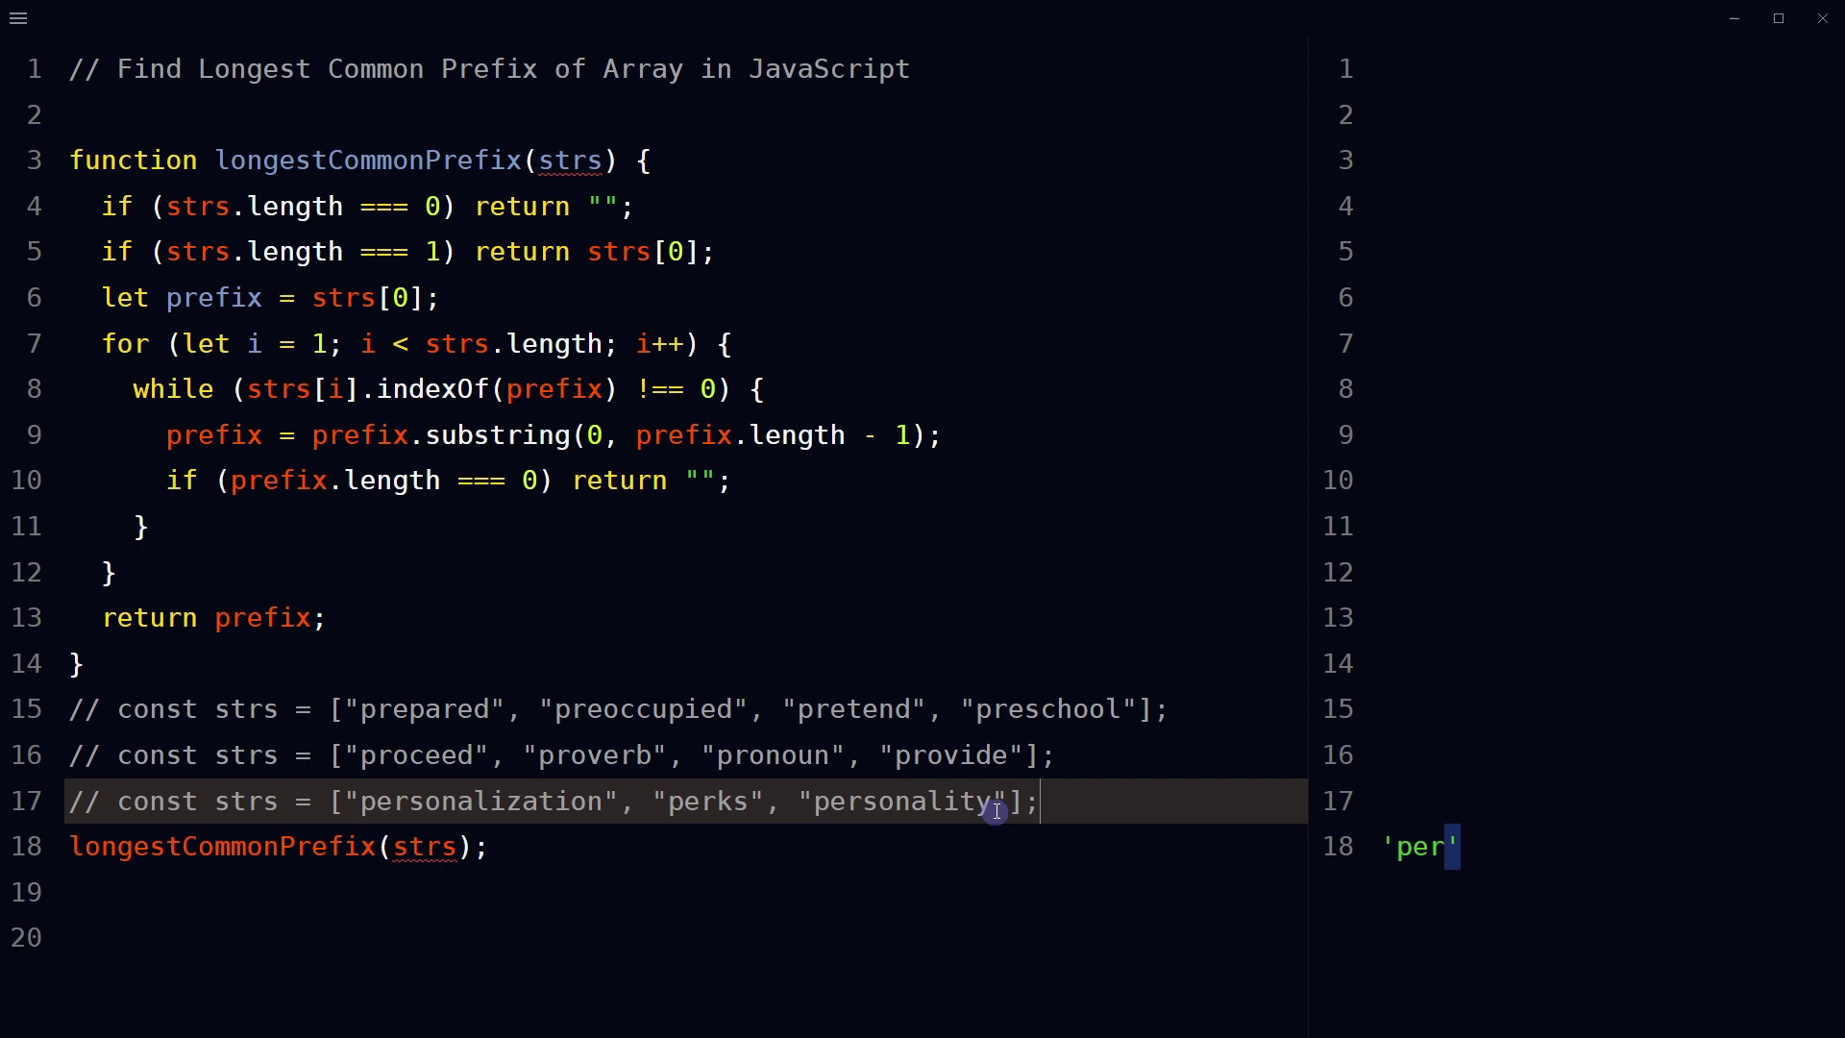
key("Return")
type("const strs = [\"personal\", \"personality\", \"personally\"];")
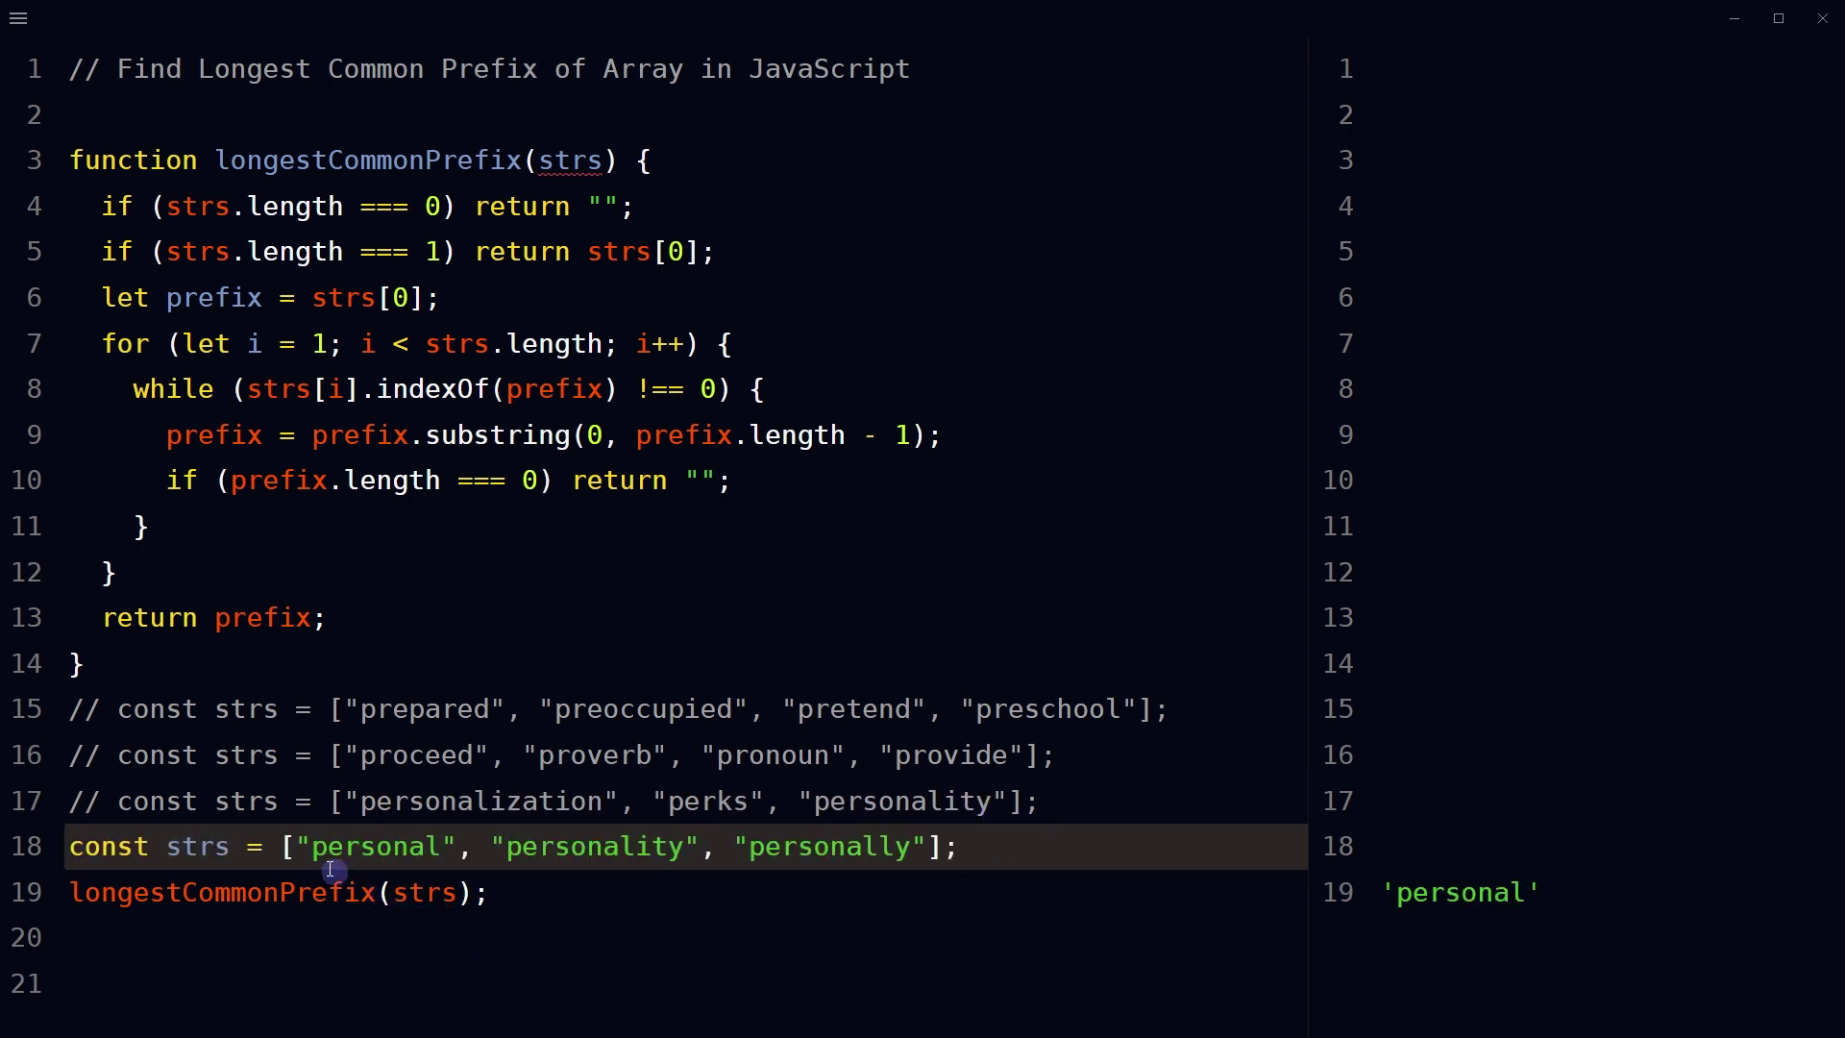
double_click(1473, 897)
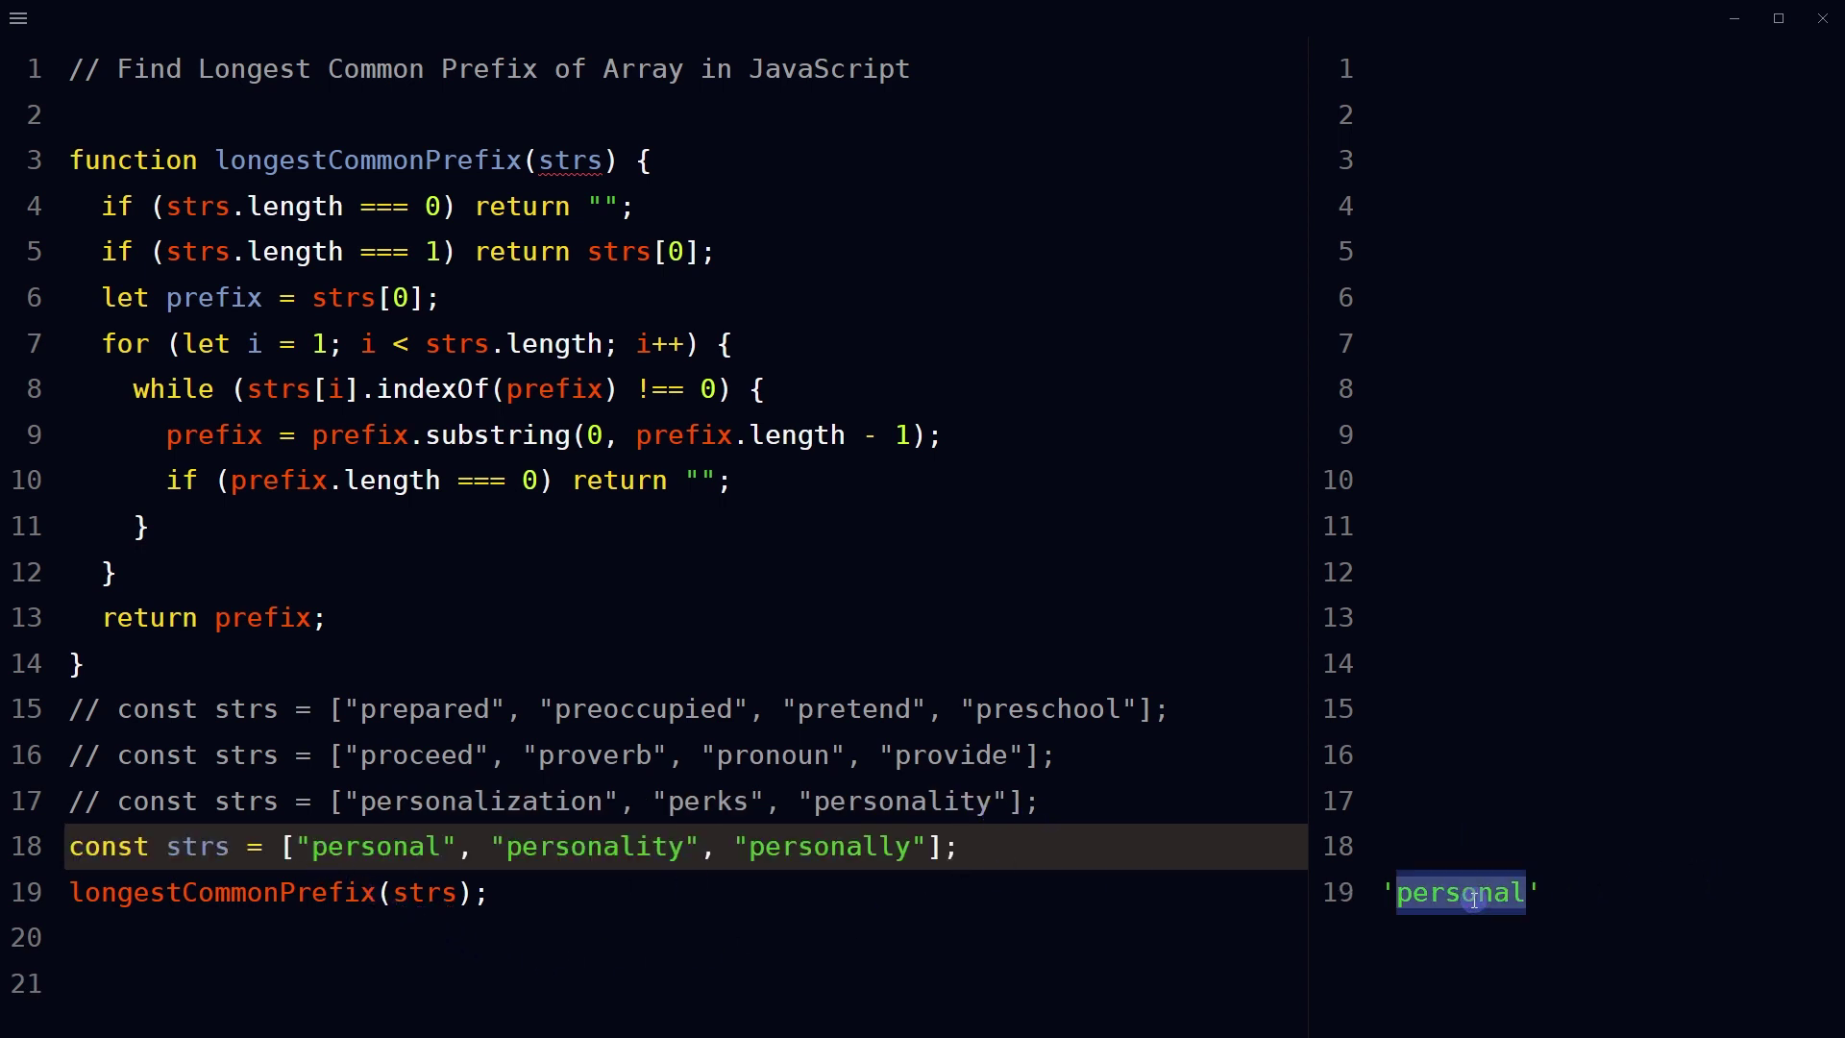
left_click_drag(308, 848, 444, 851)
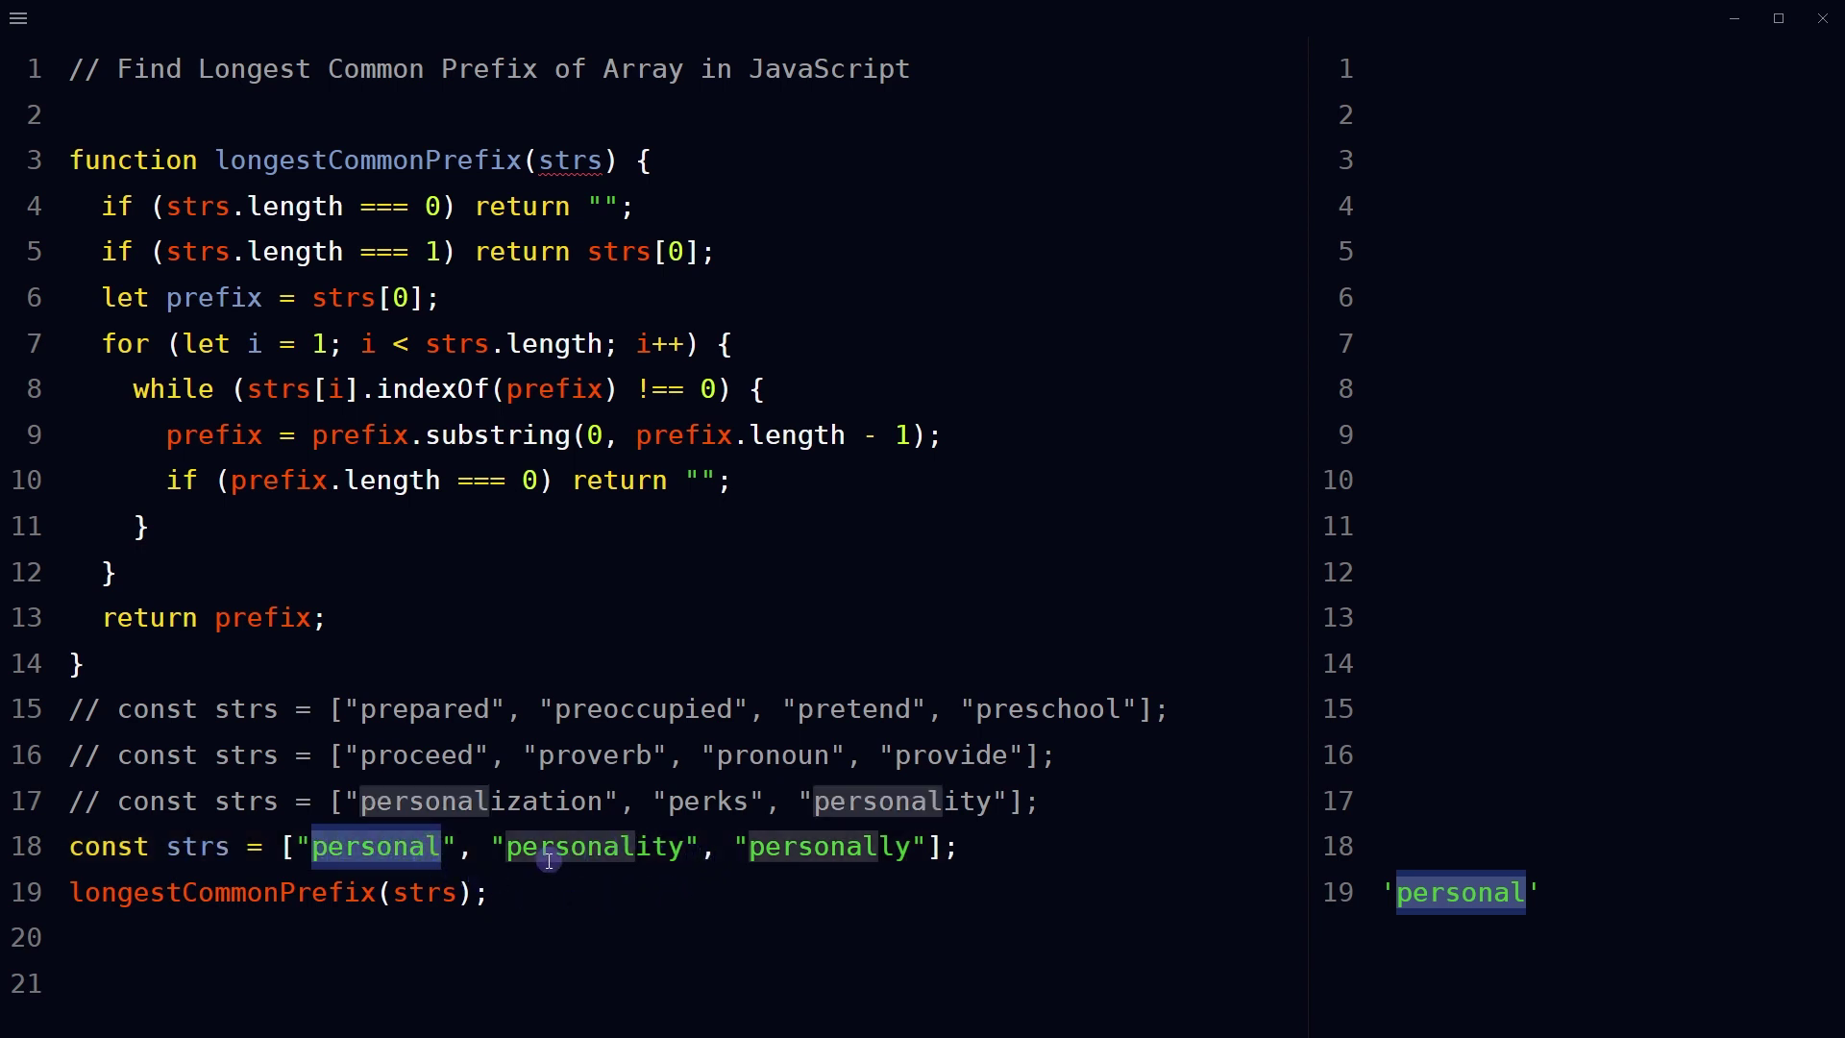